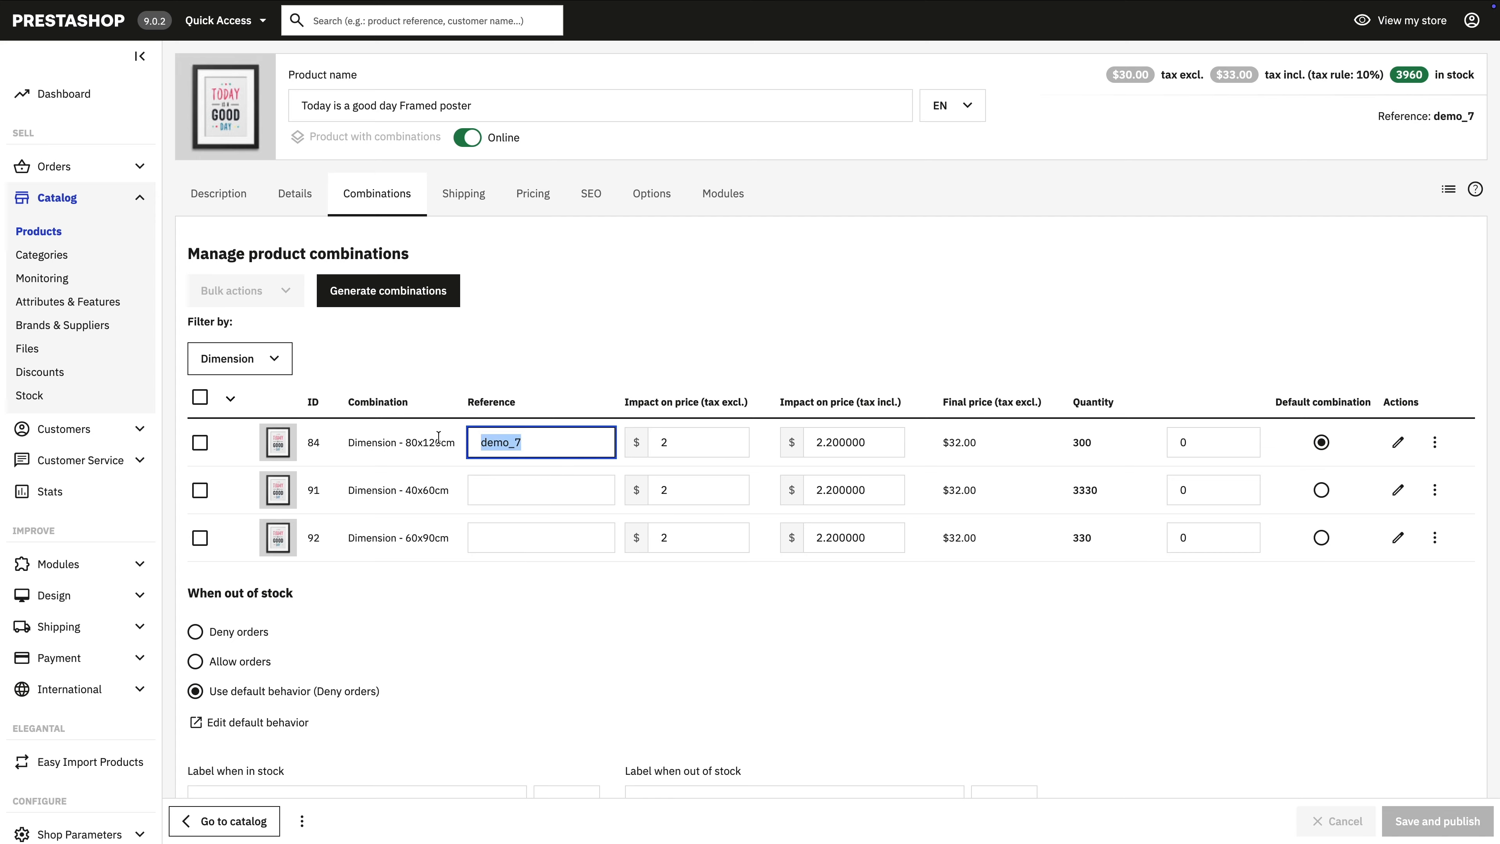
Examine the price impact and quantity fields of the 80x120cm combination of the framed poster
{"action": "double_click", "coordinate": [686, 444]}
{"action": "double_click", "coordinate": [1185, 442]}
{"action": "left_click", "coordinate": [863, 589]}
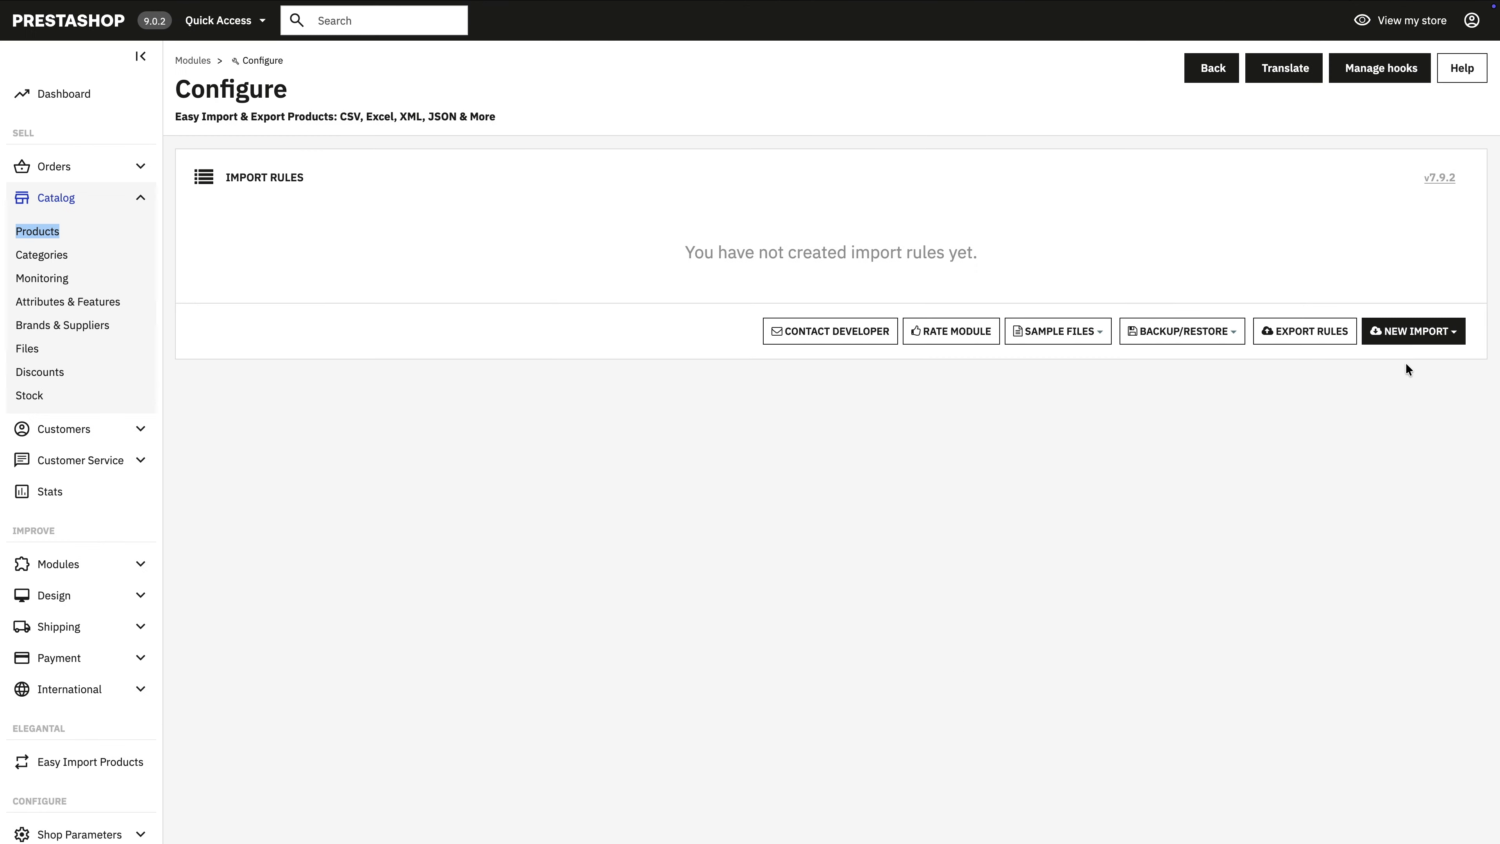
Create a new product import rule named Product and attach demo_products_import.csv as its import file
{"action": "left_click", "coordinate": [1409, 335]}
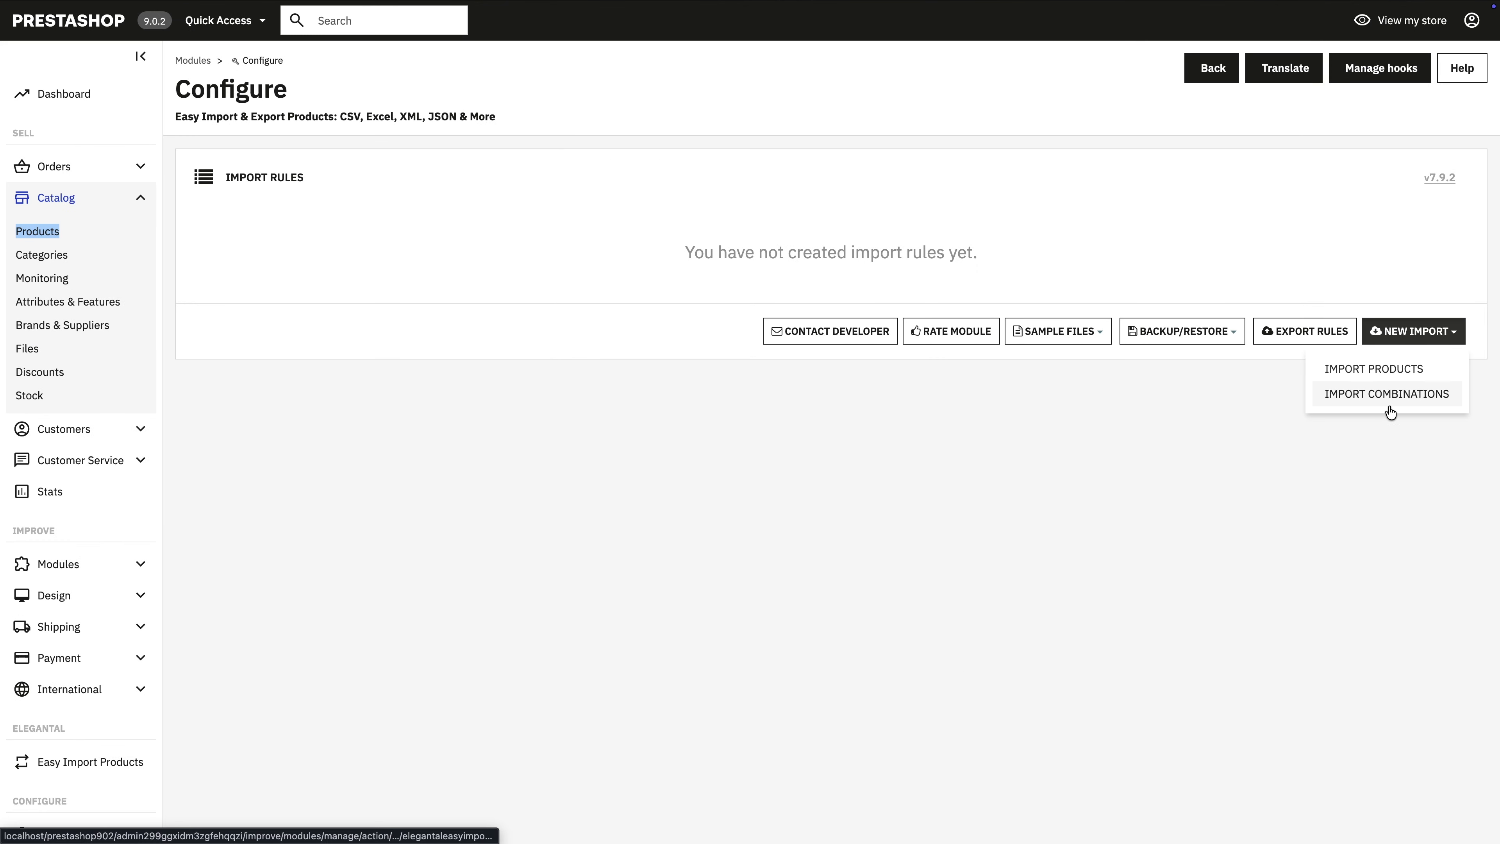
{"action": "left_click", "coordinate": [1396, 364]}
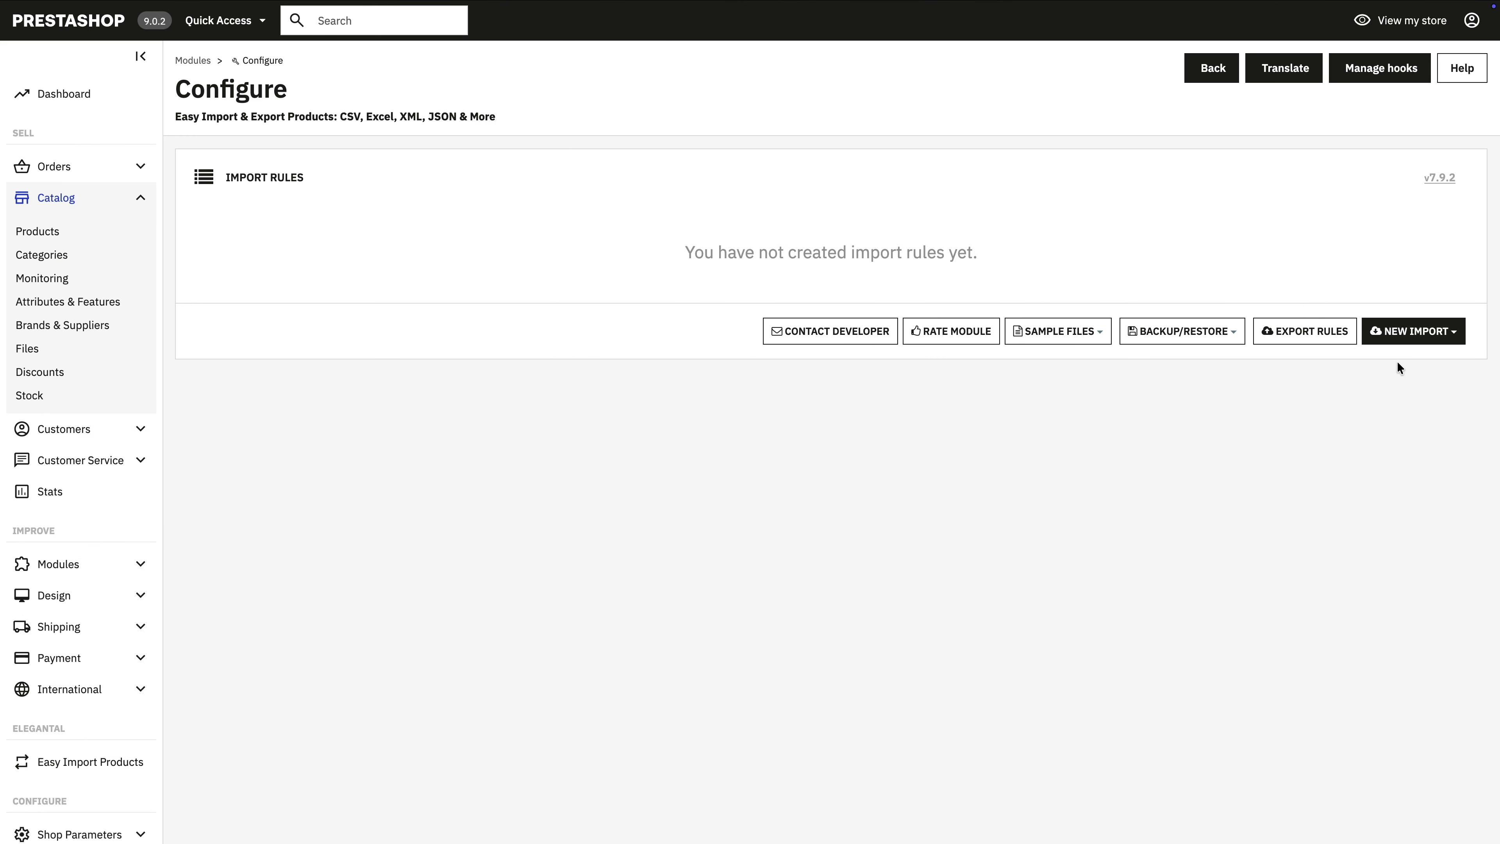
{"action": "type", "text": "Product"}
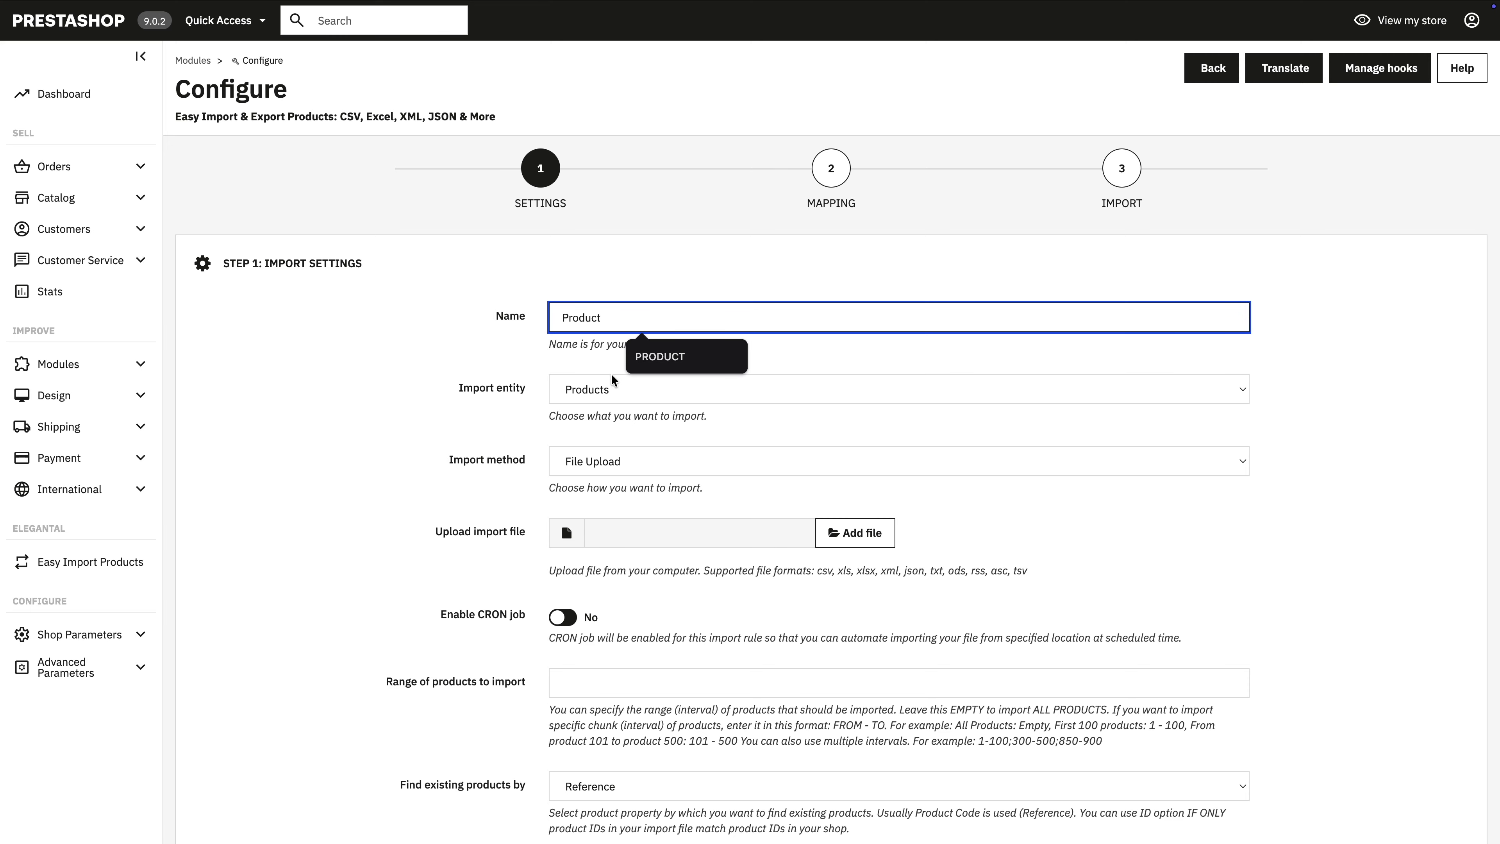
{"action": "left_click", "coordinate": [818, 536]}
{"action": "double_click", "coordinate": [590, 287]}
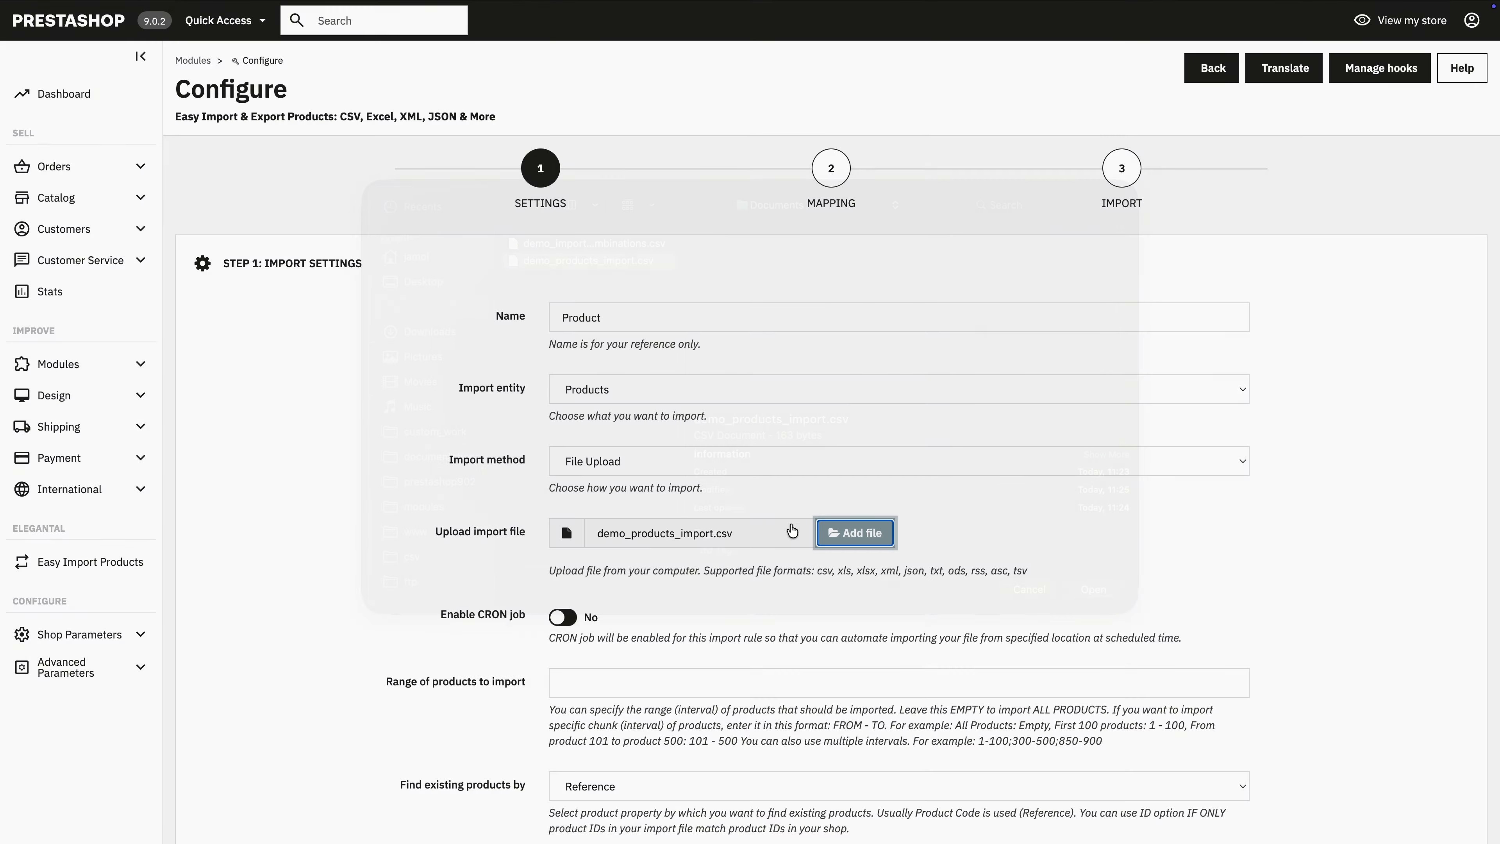
Keep Reference as the property for finding existing products and save the import settings to continue to mapping
{"action": "scroll", "coordinate": [1204, 543], "scroll_direction": "down", "scroll_amount": 2}
{"action": "scroll", "coordinate": [1205, 546], "scroll_direction": "down", "scroll_amount": 4}
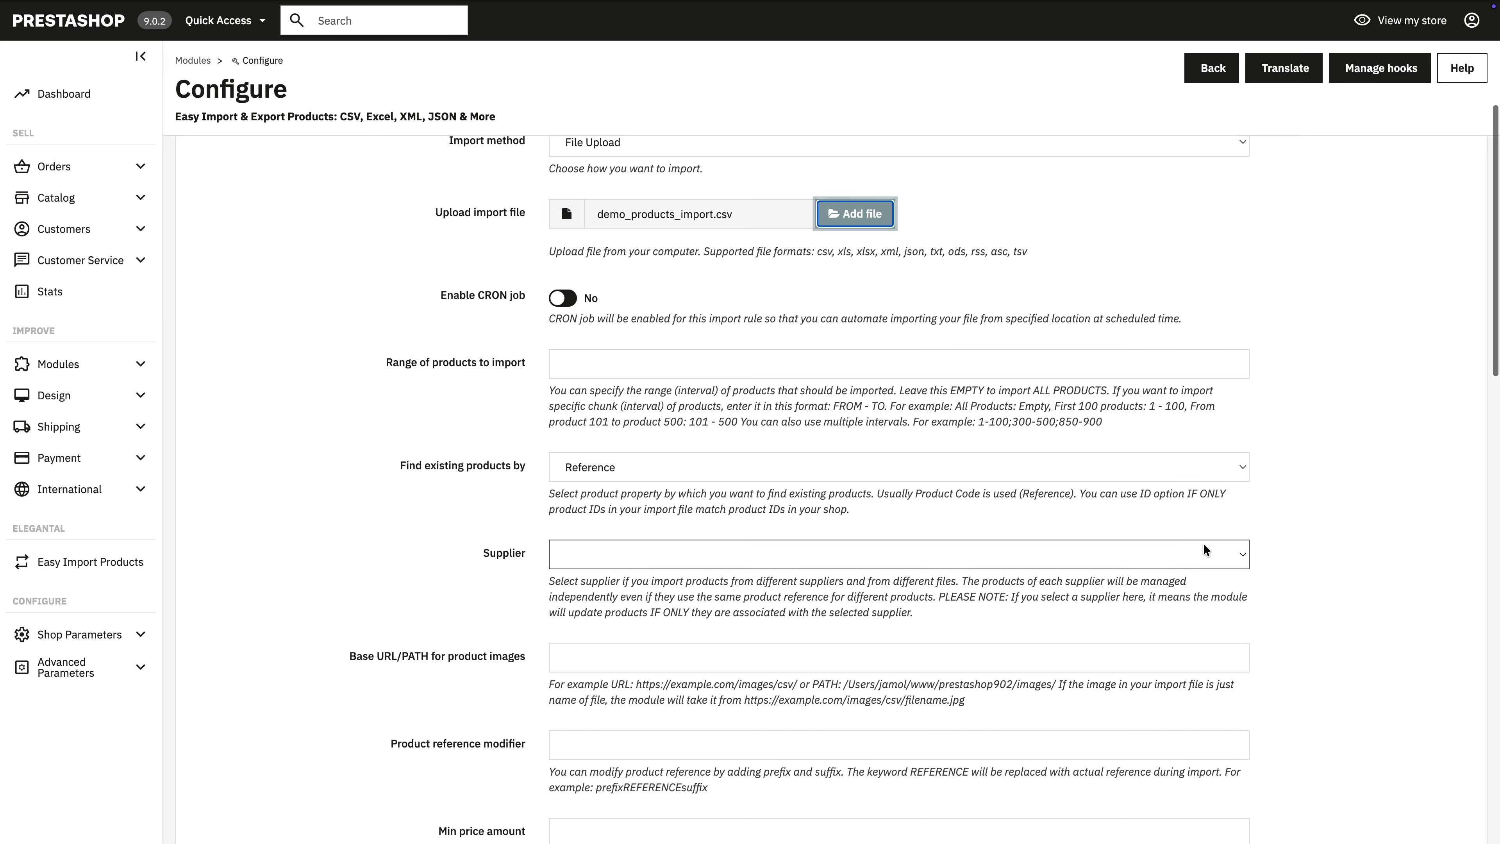
{"action": "double_click", "coordinate": [413, 466]}
{"action": "triple_click", "coordinate": [437, 467]}
{"action": "left_click", "coordinate": [588, 471]}
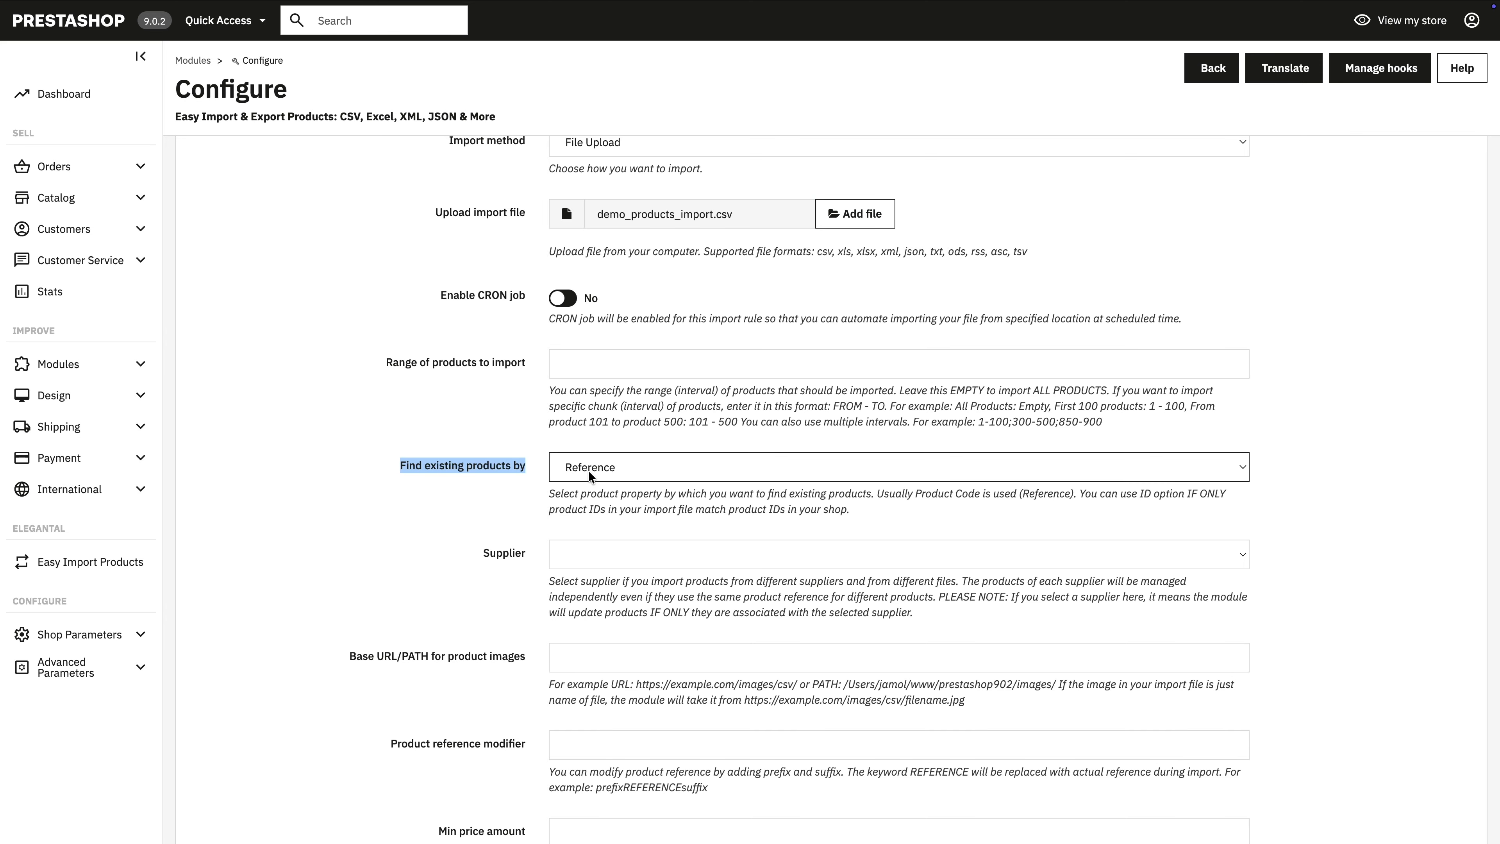
{"action": "left_click", "coordinate": [583, 467]}
{"action": "left_click", "coordinate": [1378, 511]}
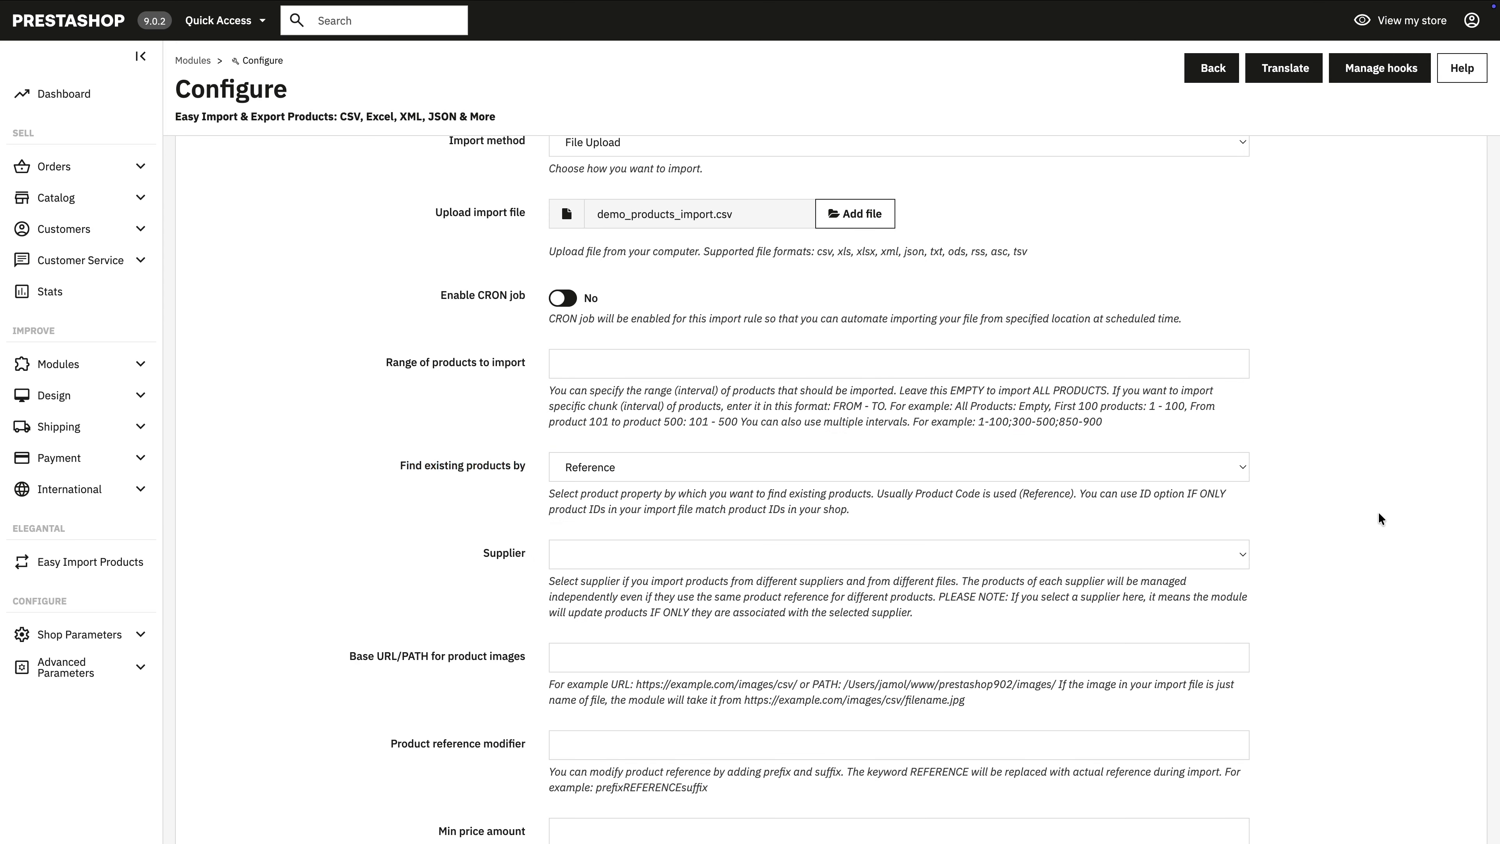
{"action": "scroll", "coordinate": [1378, 514], "scroll_direction": "down", "scroll_amount": 7}
{"action": "scroll", "coordinate": [1378, 521], "scroll_direction": "down", "scroll_amount": 15}
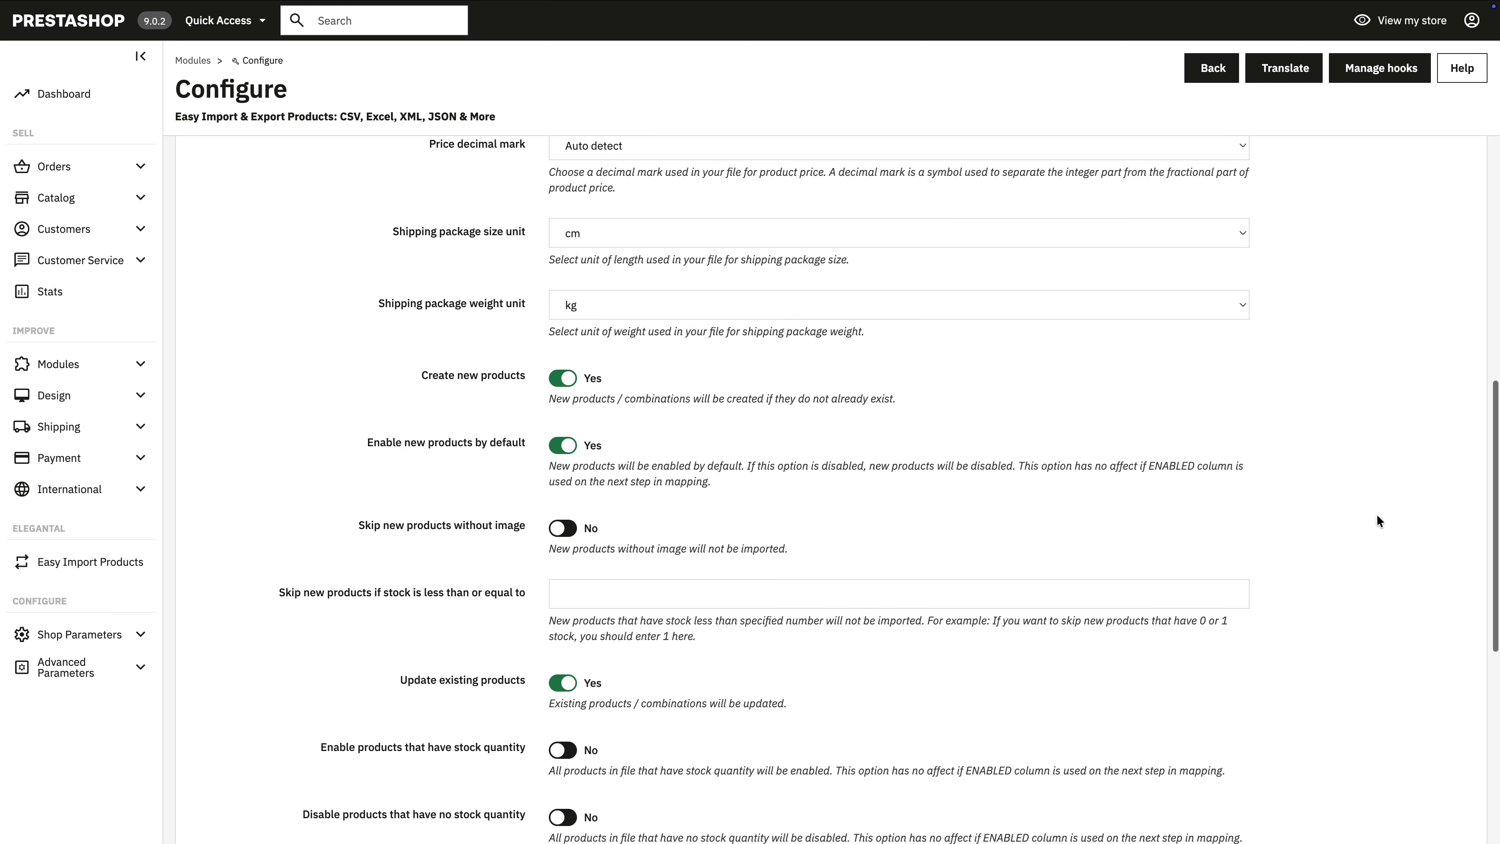
{"action": "left_click", "coordinate": [1425, 746]}
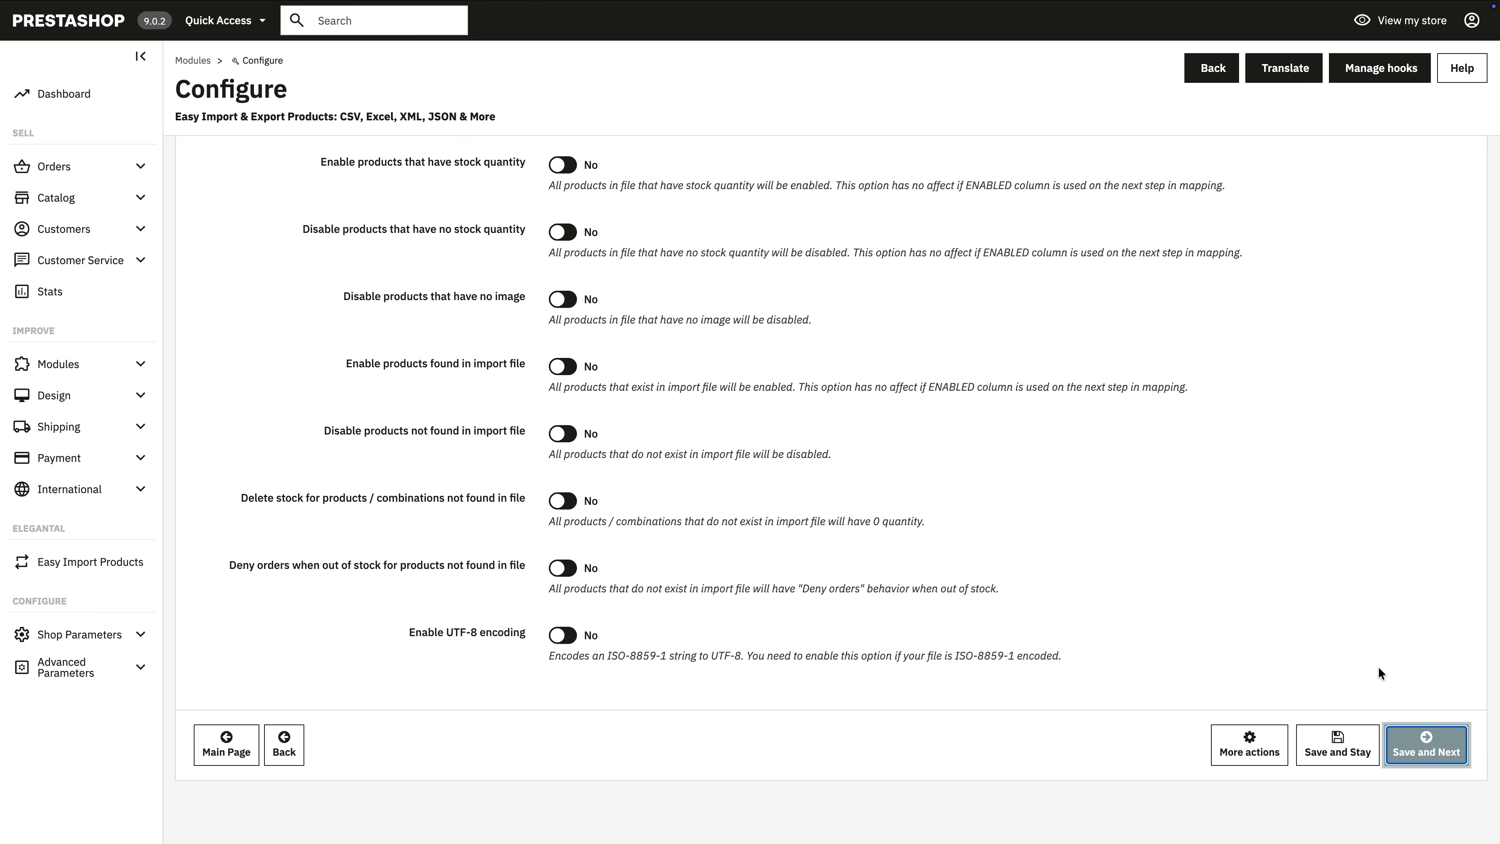
Map Product Name to the Name column and Retail Price (tax excl.) to the Price column, checking the source spreadsheet
{"action": "left_click", "coordinate": [580, 362]}
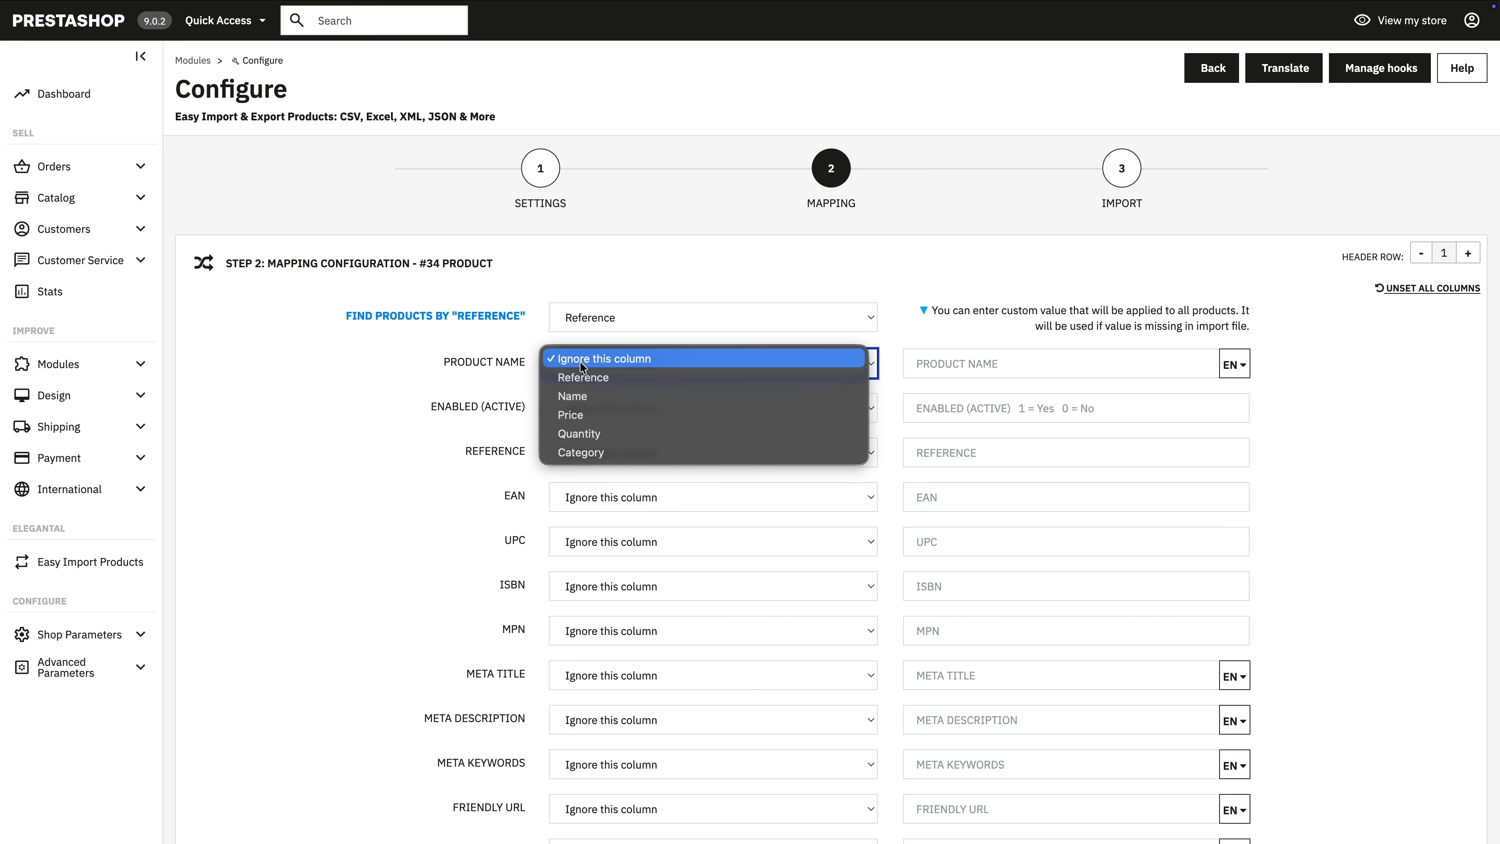
{"action": "left_click", "coordinate": [585, 391]}
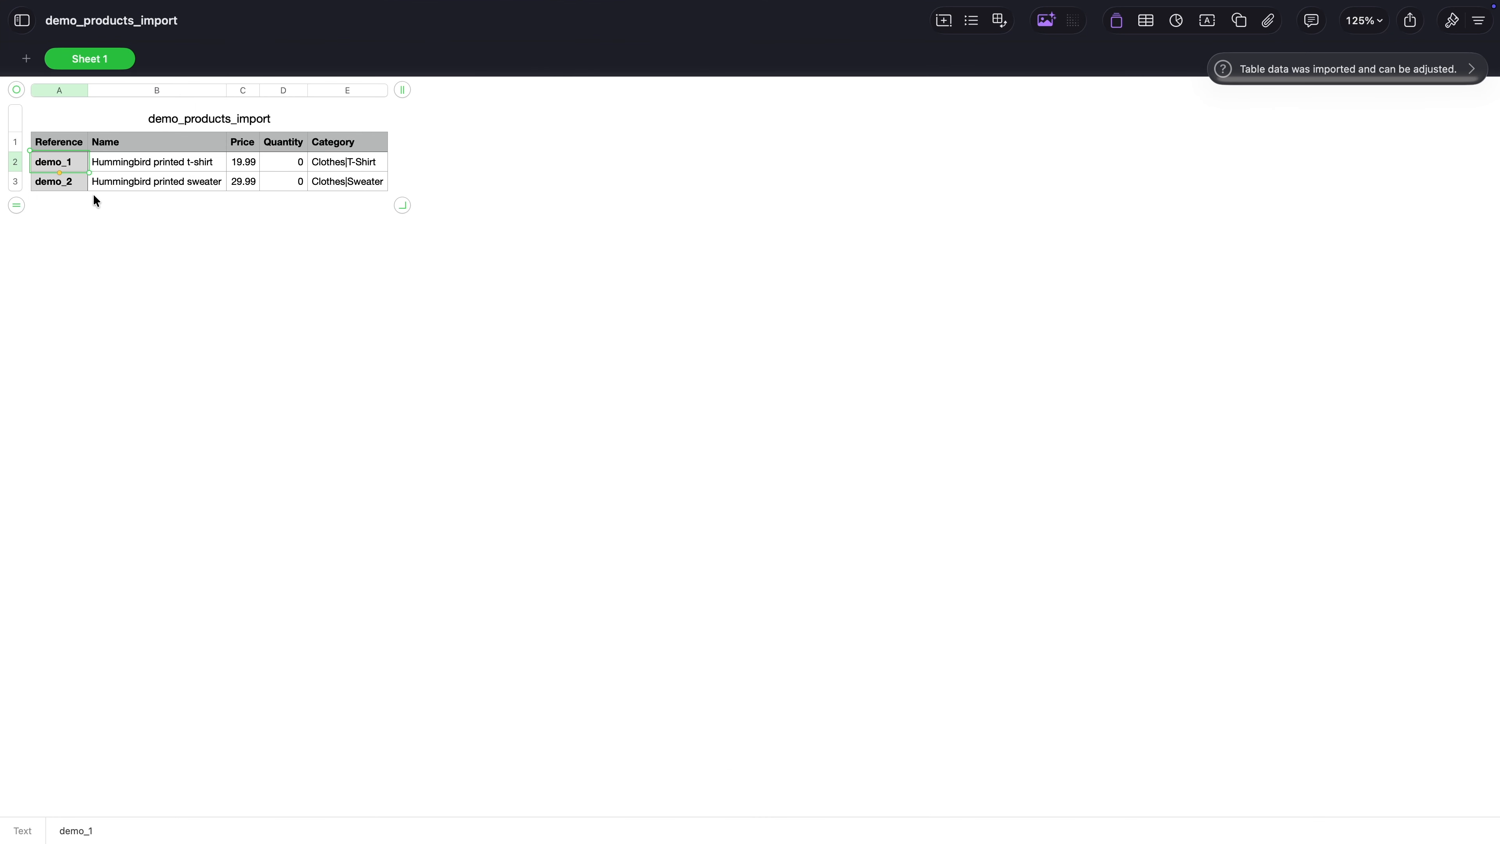
{"action": "left_click", "coordinate": [51, 180]}
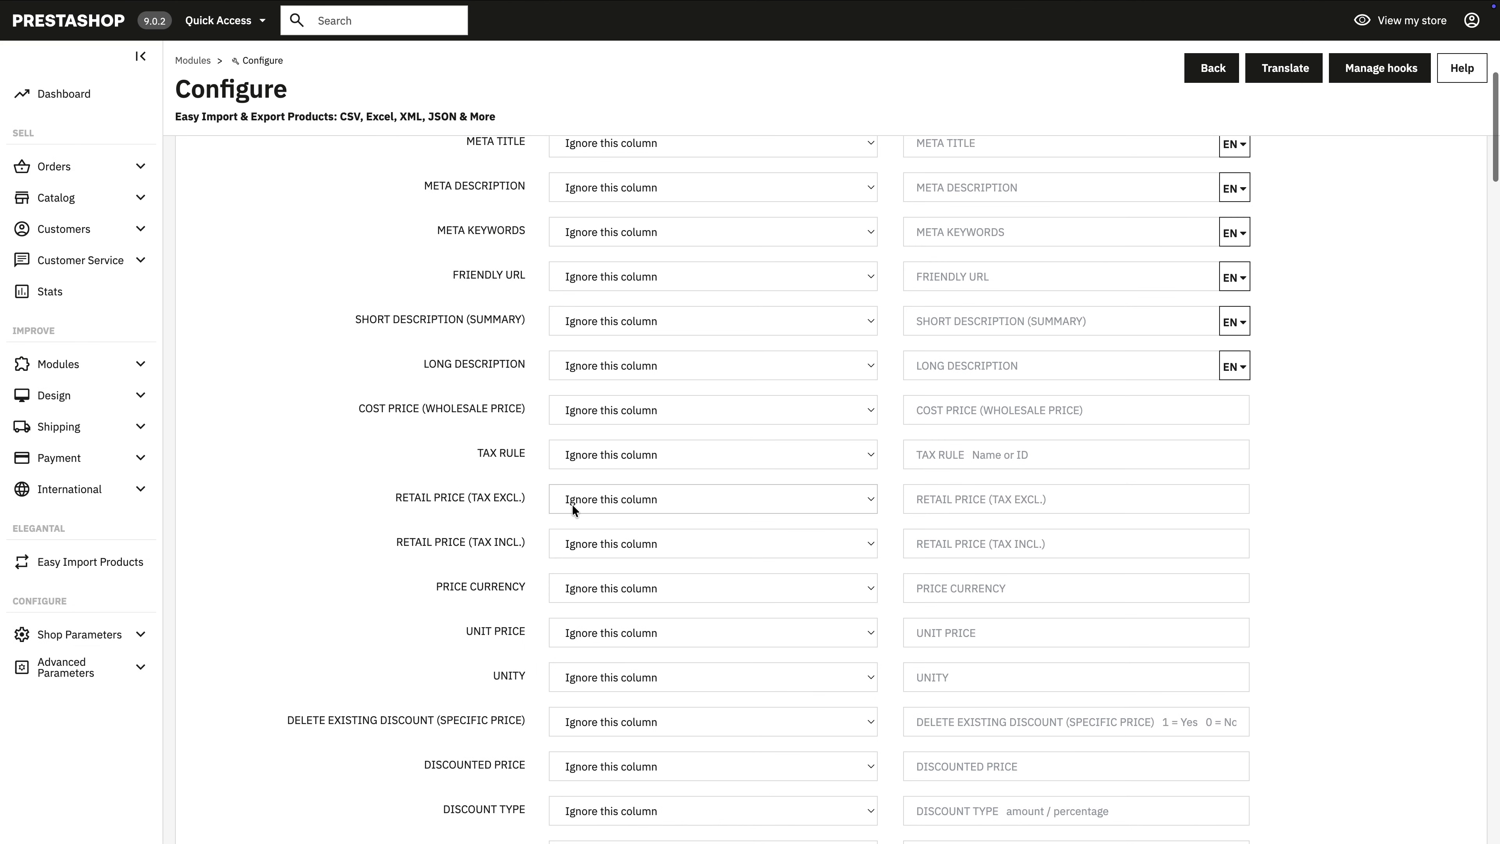
{"action": "left_click", "coordinate": [1094, 430]}
{"action": "left_click", "coordinate": [588, 548]}
Map Categories to the Category column and Quantity to the Quantity column
{"action": "scroll", "coordinate": [291, 502], "scroll_direction": "down", "scroll_amount": 12}
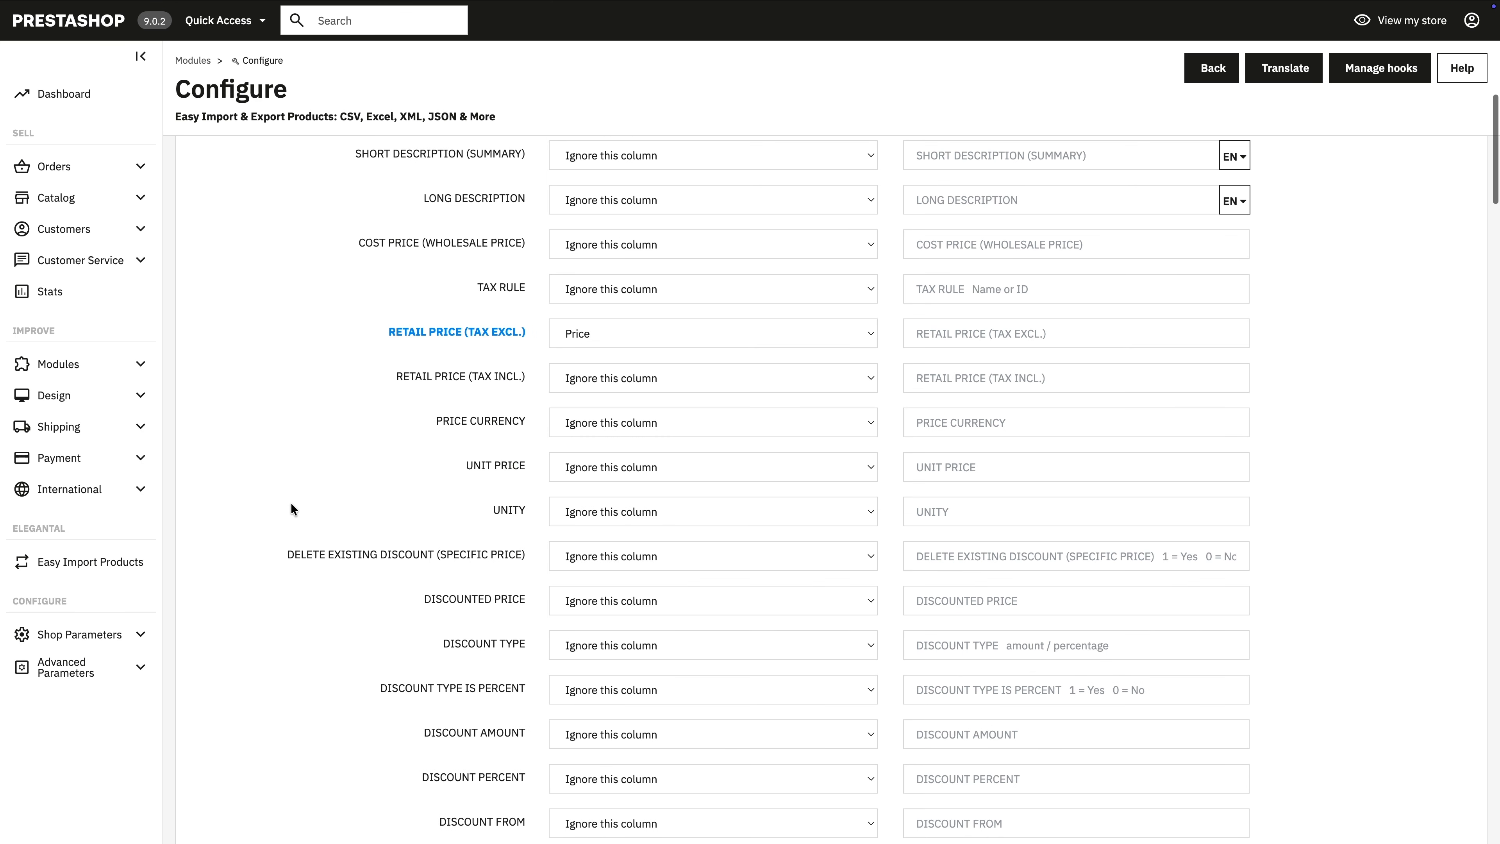
{"action": "scroll", "coordinate": [290, 501], "scroll_direction": "down", "scroll_amount": 10}
{"action": "left_click", "coordinate": [596, 574]}
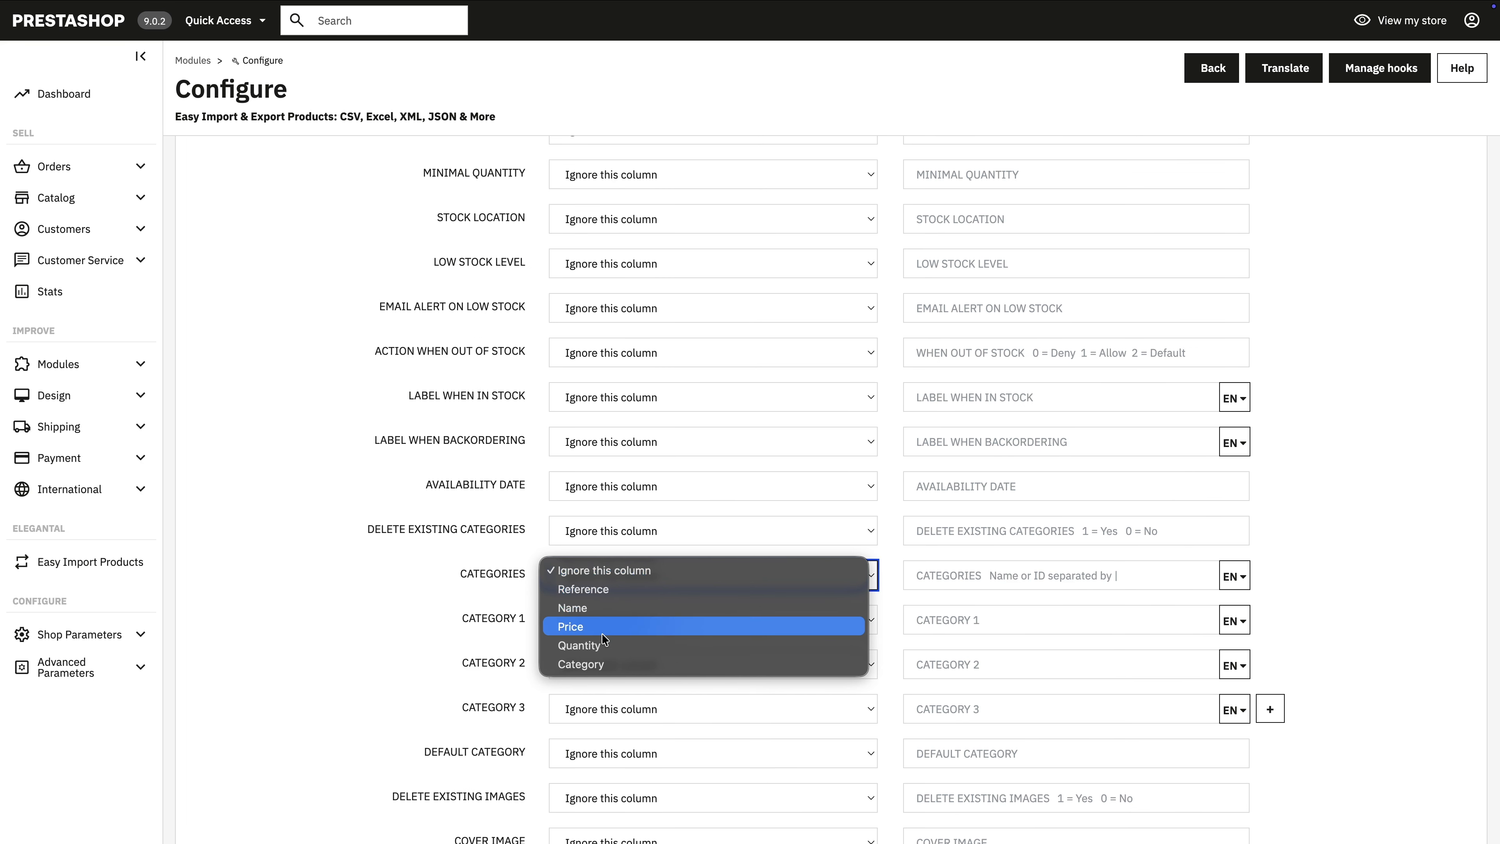
{"action": "left_click", "coordinate": [603, 665]}
{"action": "scroll", "coordinate": [663, 353], "scroll_direction": "up", "scroll_amount": 4}
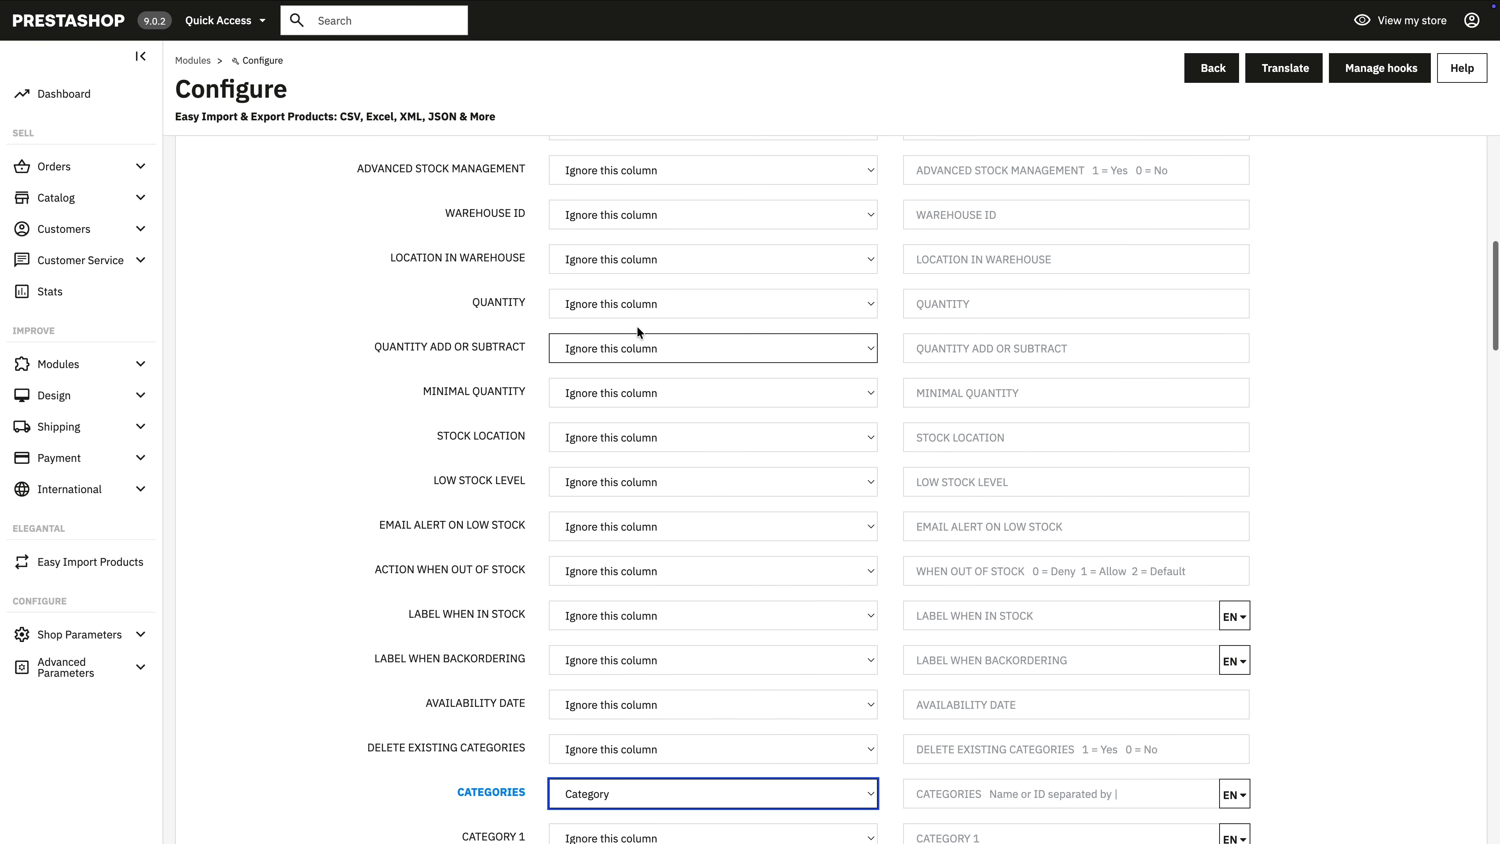
{"action": "left_click", "coordinate": [616, 300]}
{"action": "left_click", "coordinate": [598, 374]}
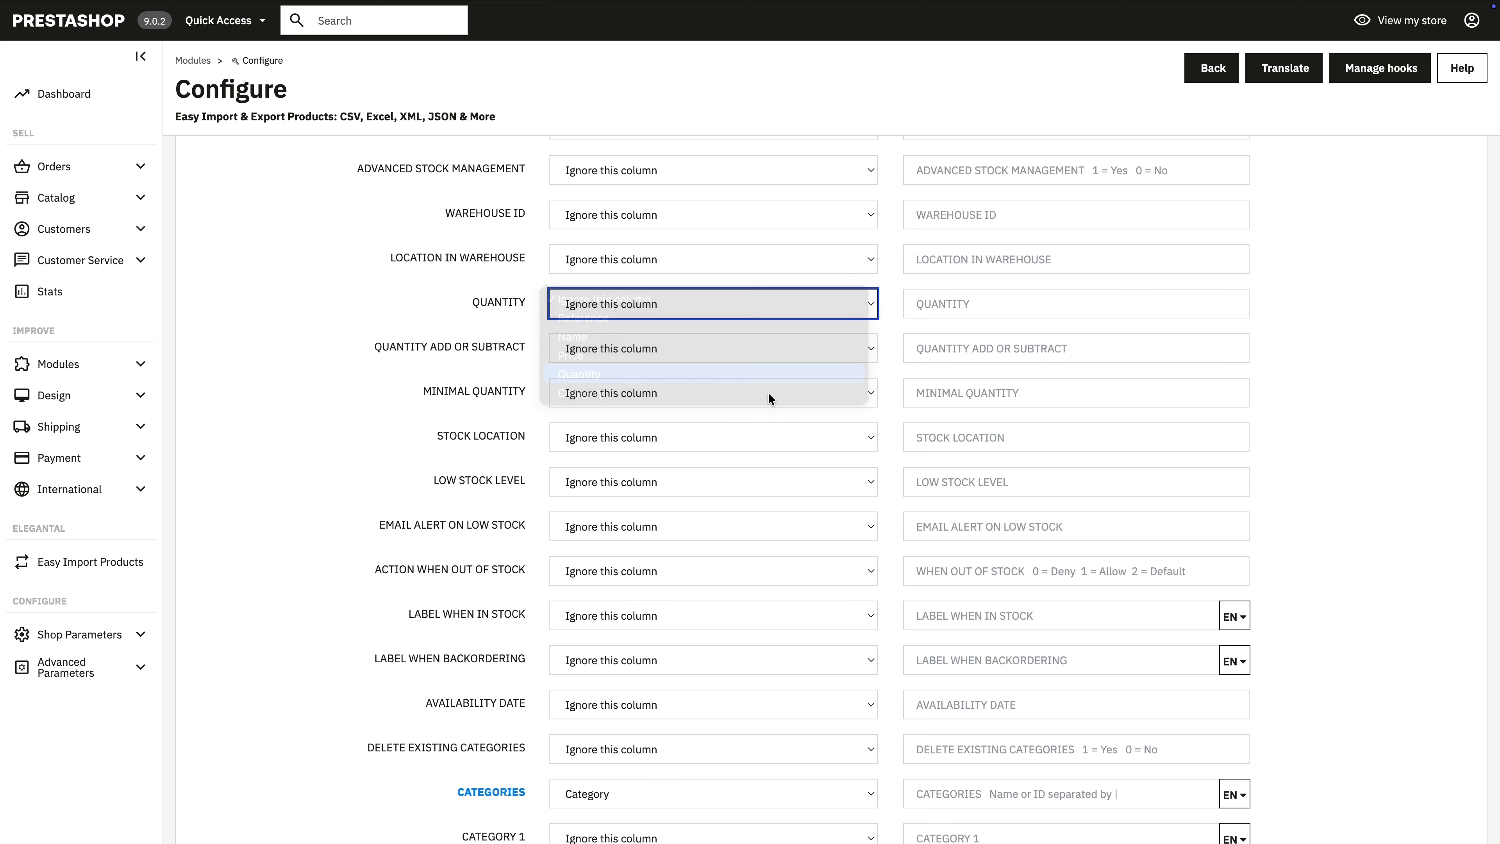
Save the mapping to run the product import and check the imported products in the catalog's product list
{"action": "scroll", "coordinate": [1337, 611], "scroll_direction": "down", "scroll_amount": 20}
{"action": "left_click", "coordinate": [1411, 740]}
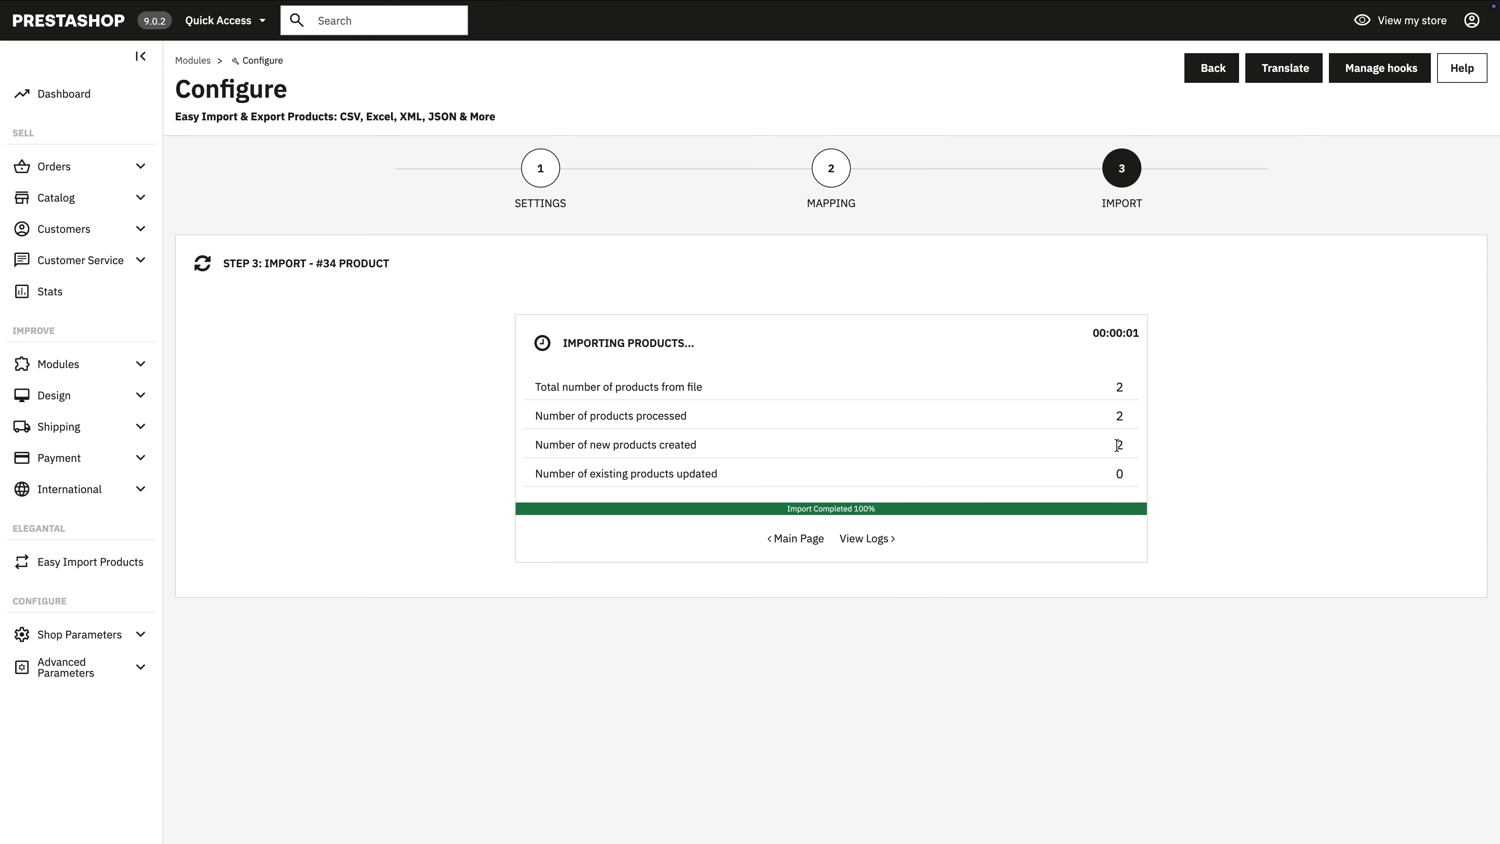
{"action": "mouse_move", "coordinate": [100, 205]}
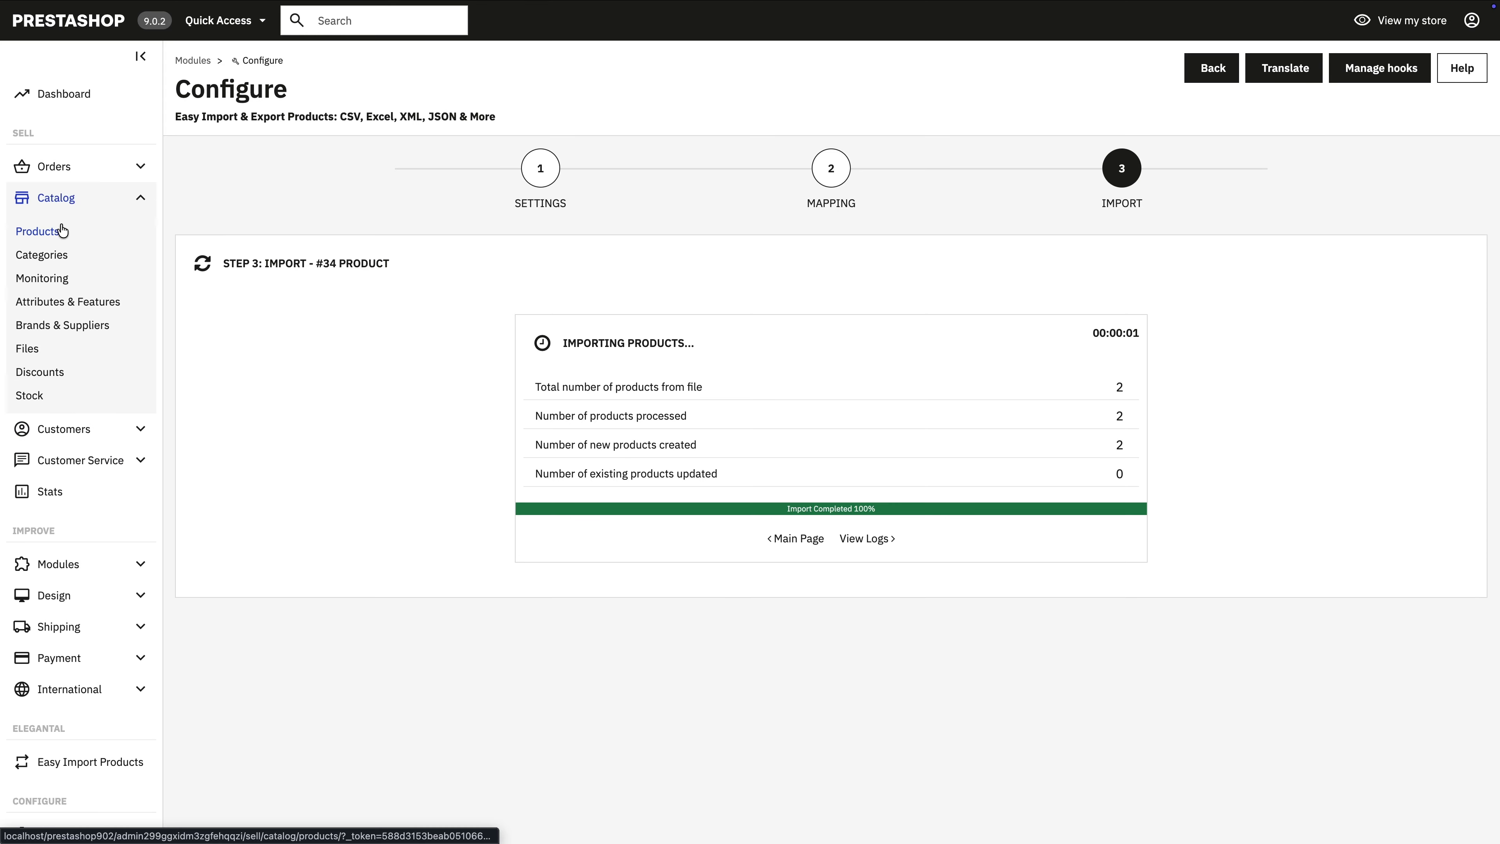
{"action": "left_click", "coordinate": [65, 231]}
{"action": "left_click_drag", "start_coordinate": [642, 416], "coordinate": [564, 414]}
{"action": "left_click_drag", "start_coordinate": [659, 370], "coordinate": [541, 369]}
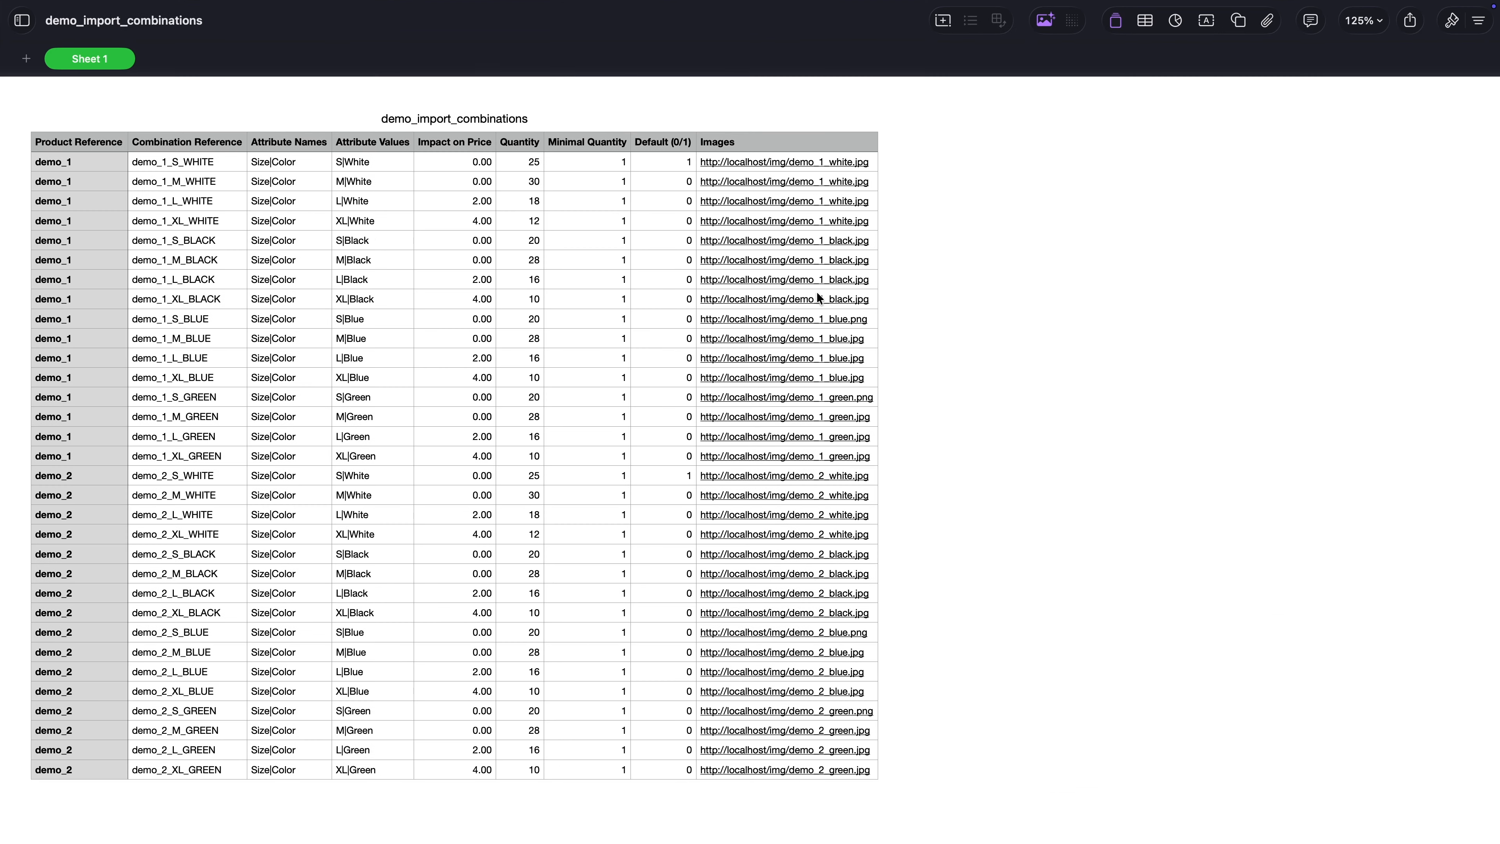
Switch to the demo_import_combinations spreadsheet and examine its first row's product reference, combination reference, attributes, price impact and quantity
{"action": "left_click", "coordinate": [47, 162]}
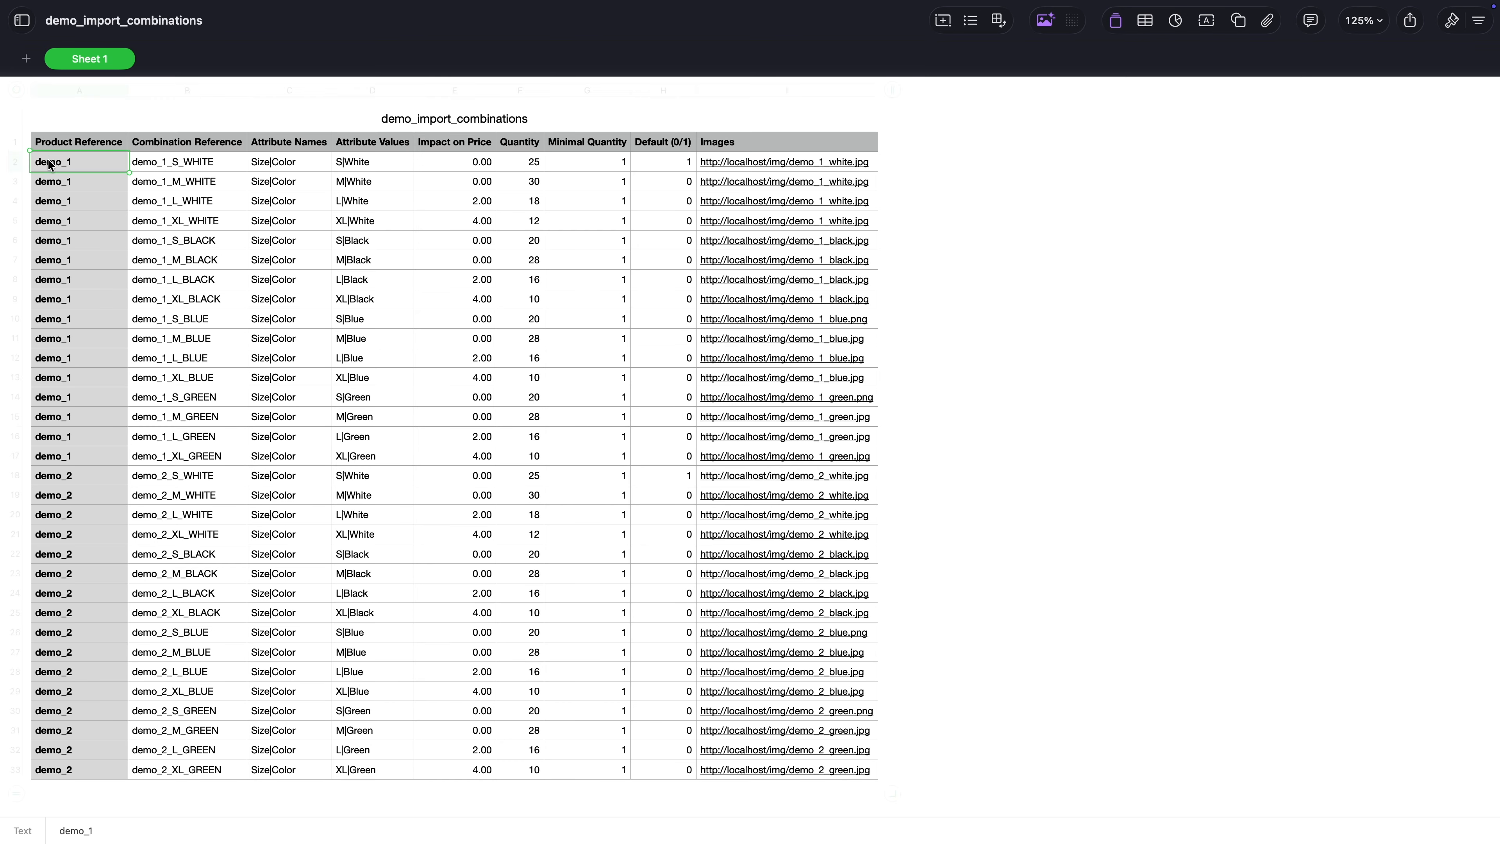
{"action": "left_click", "coordinate": [13, 162]}
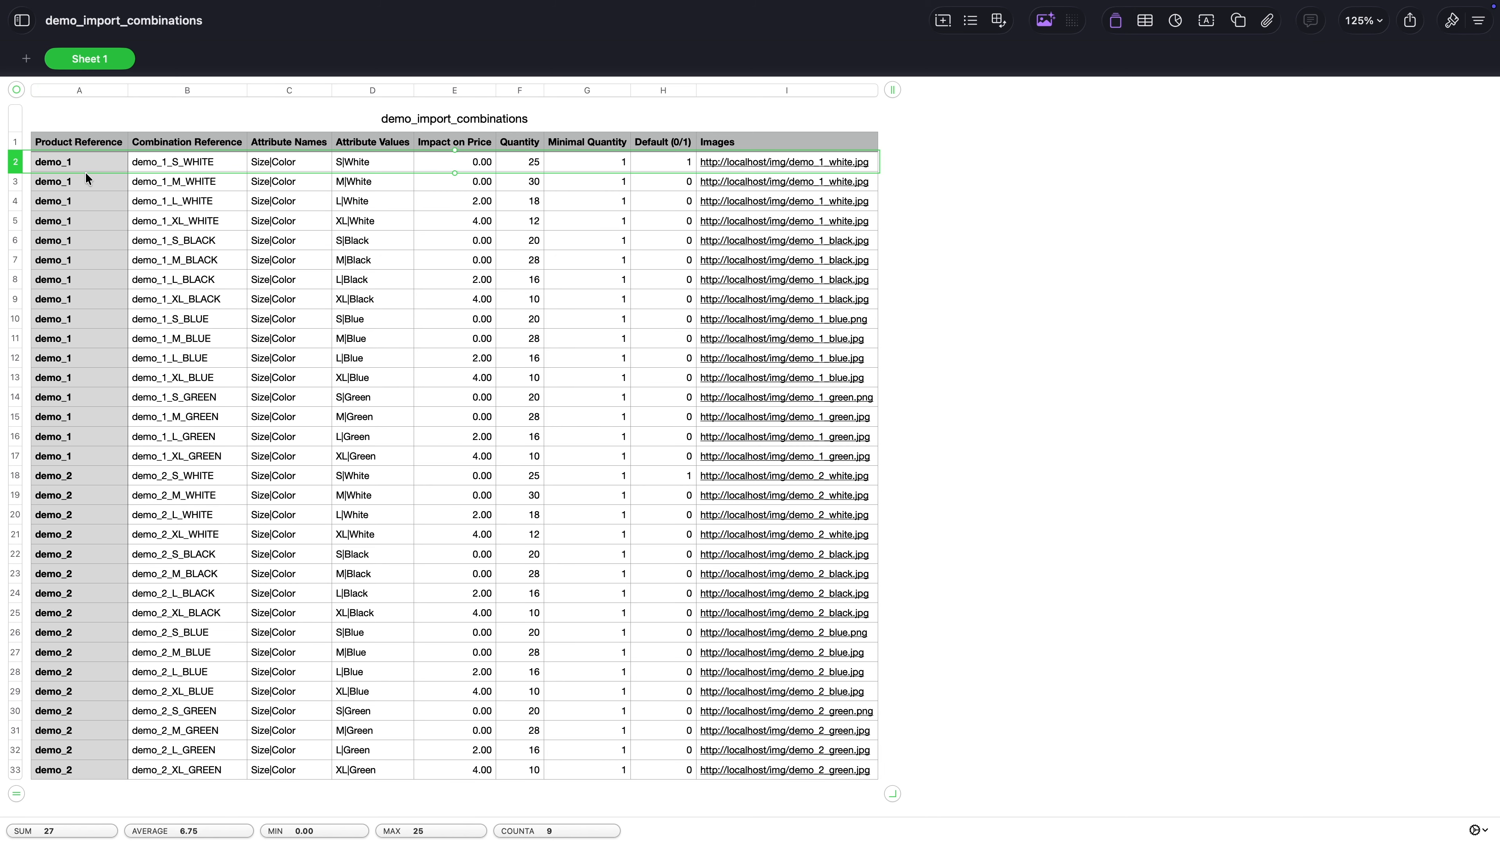
{"action": "left_click", "coordinate": [74, 159]}
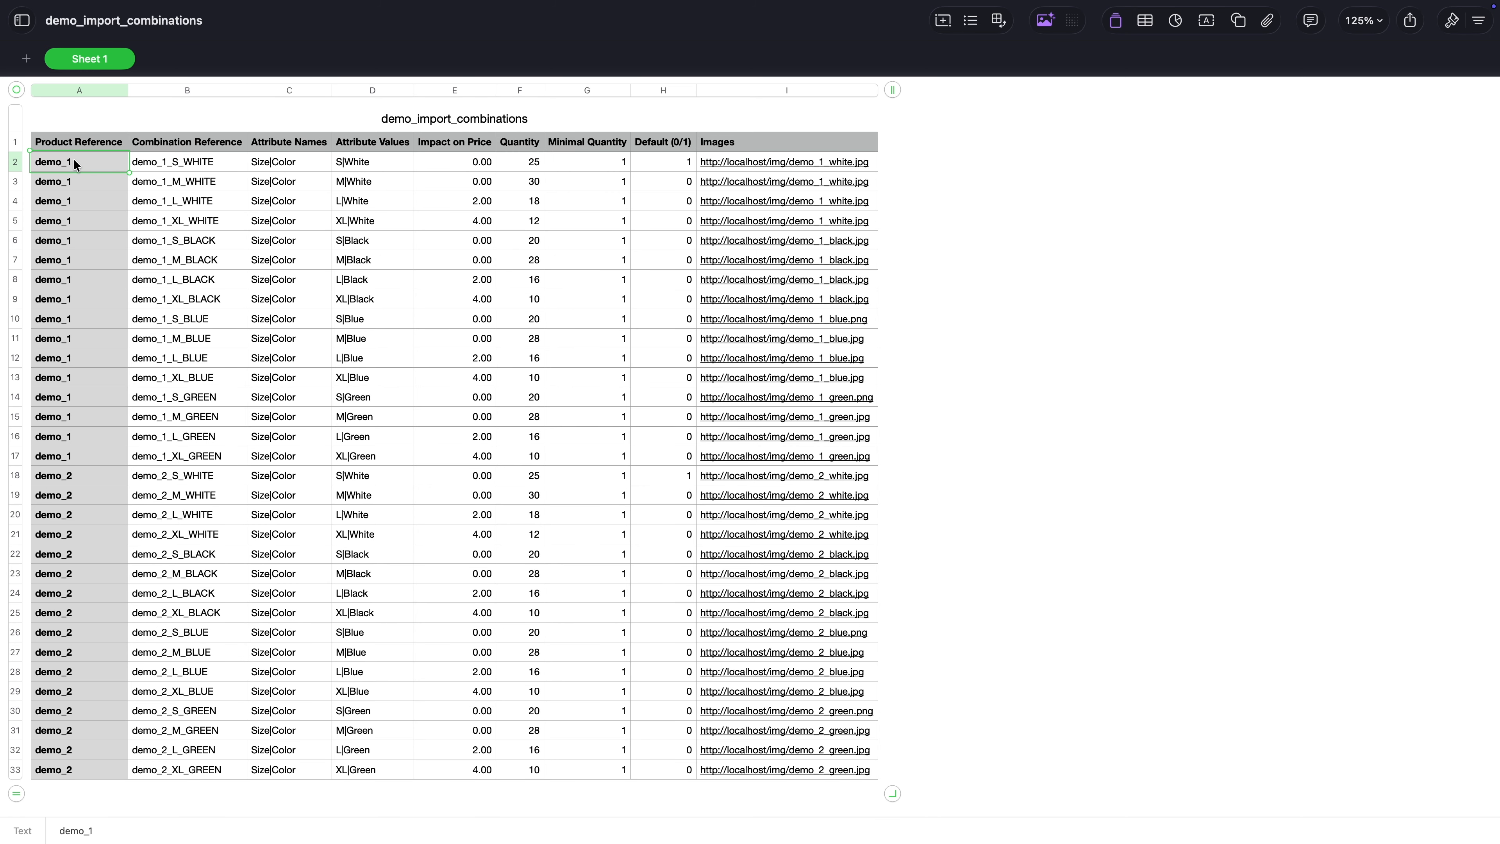
{"action": "left_click", "coordinate": [157, 162]}
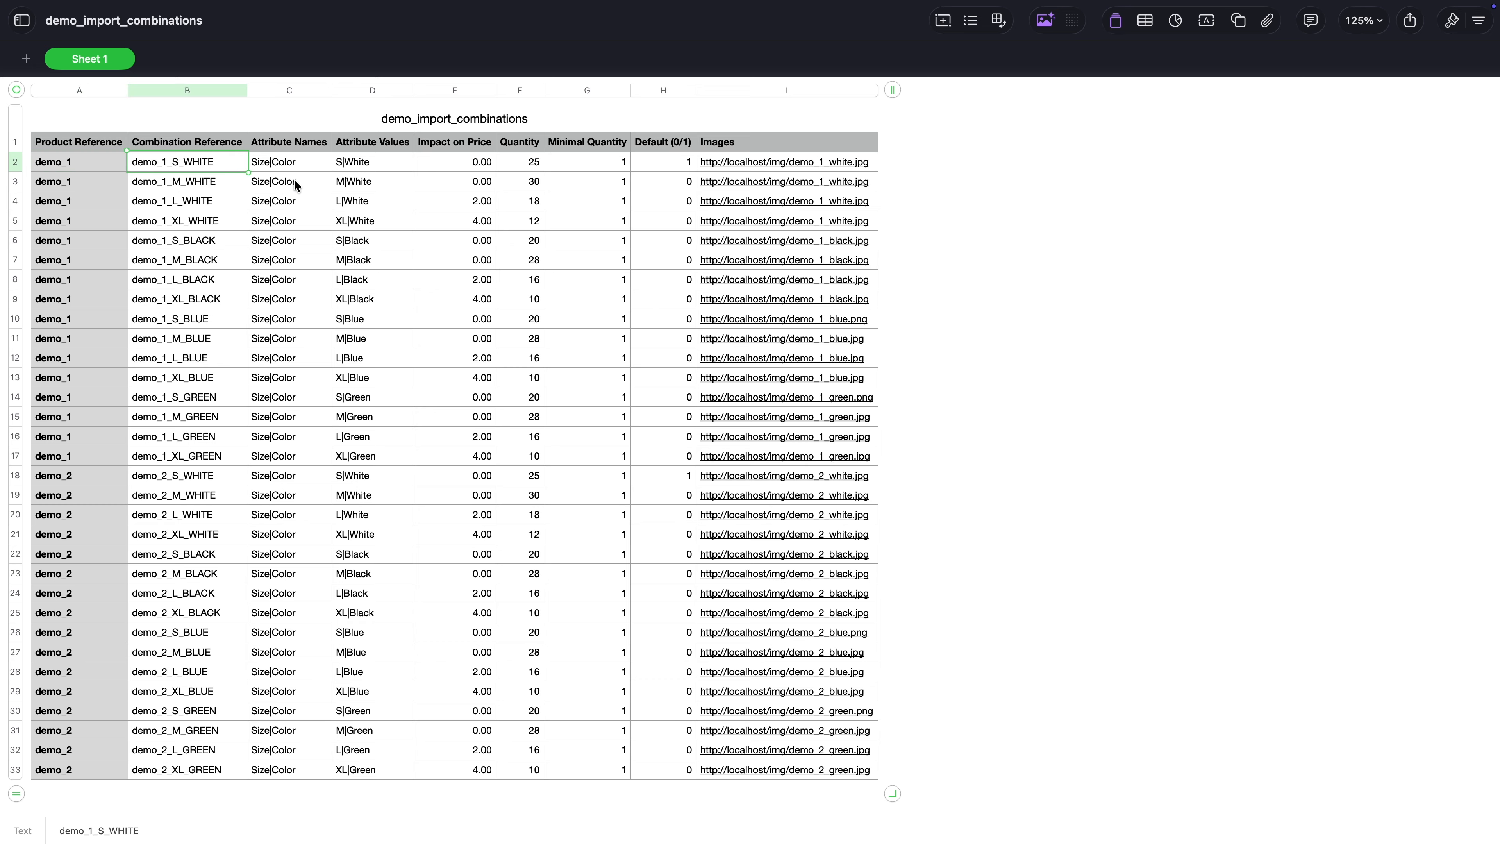
{"action": "left_click", "coordinate": [293, 165]}
{"action": "left_click", "coordinate": [371, 163]}
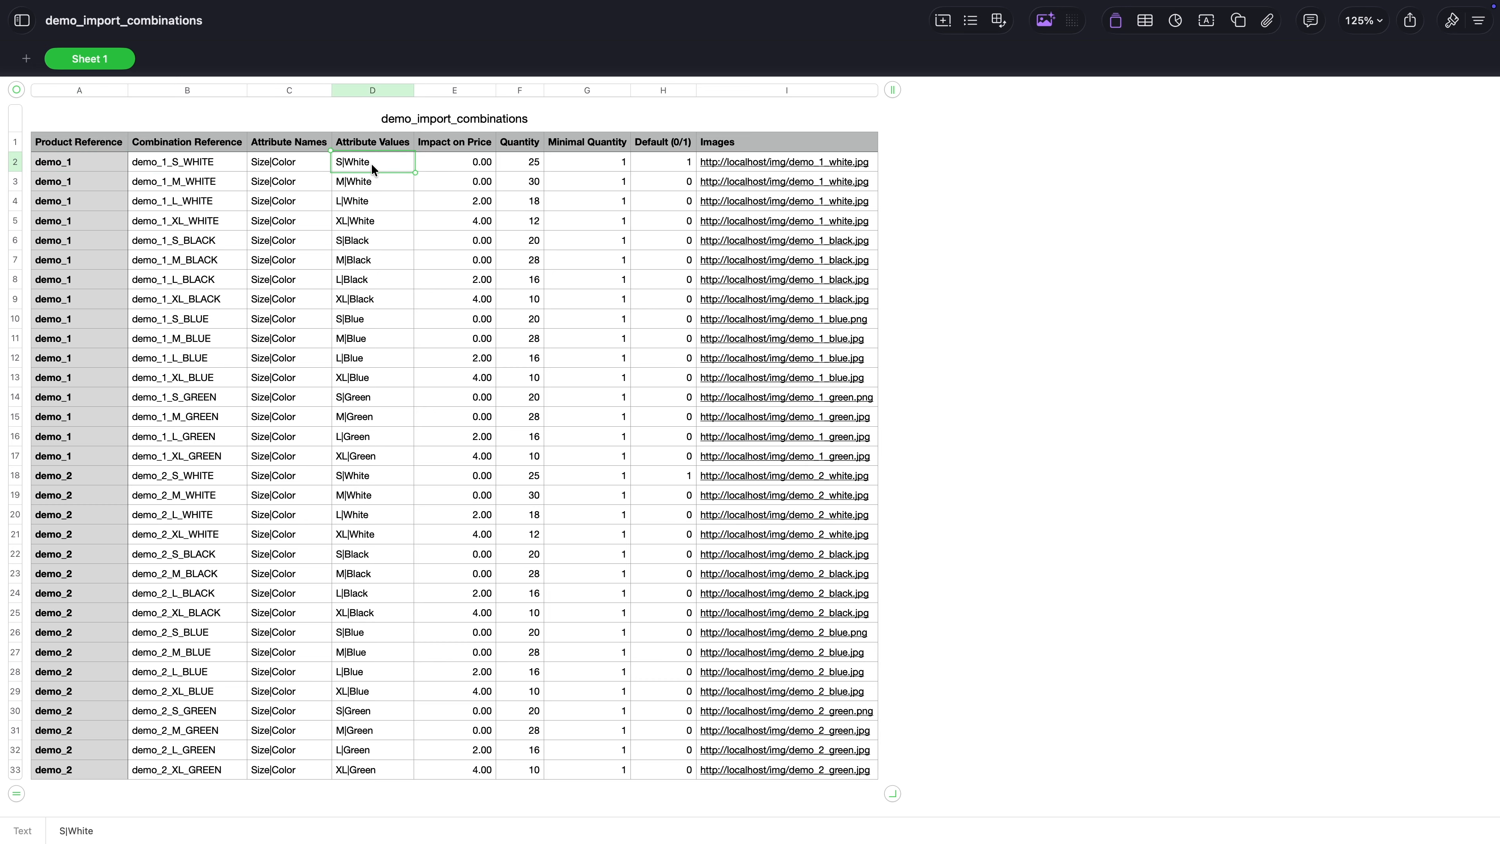
{"action": "left_click", "coordinate": [521, 160]}
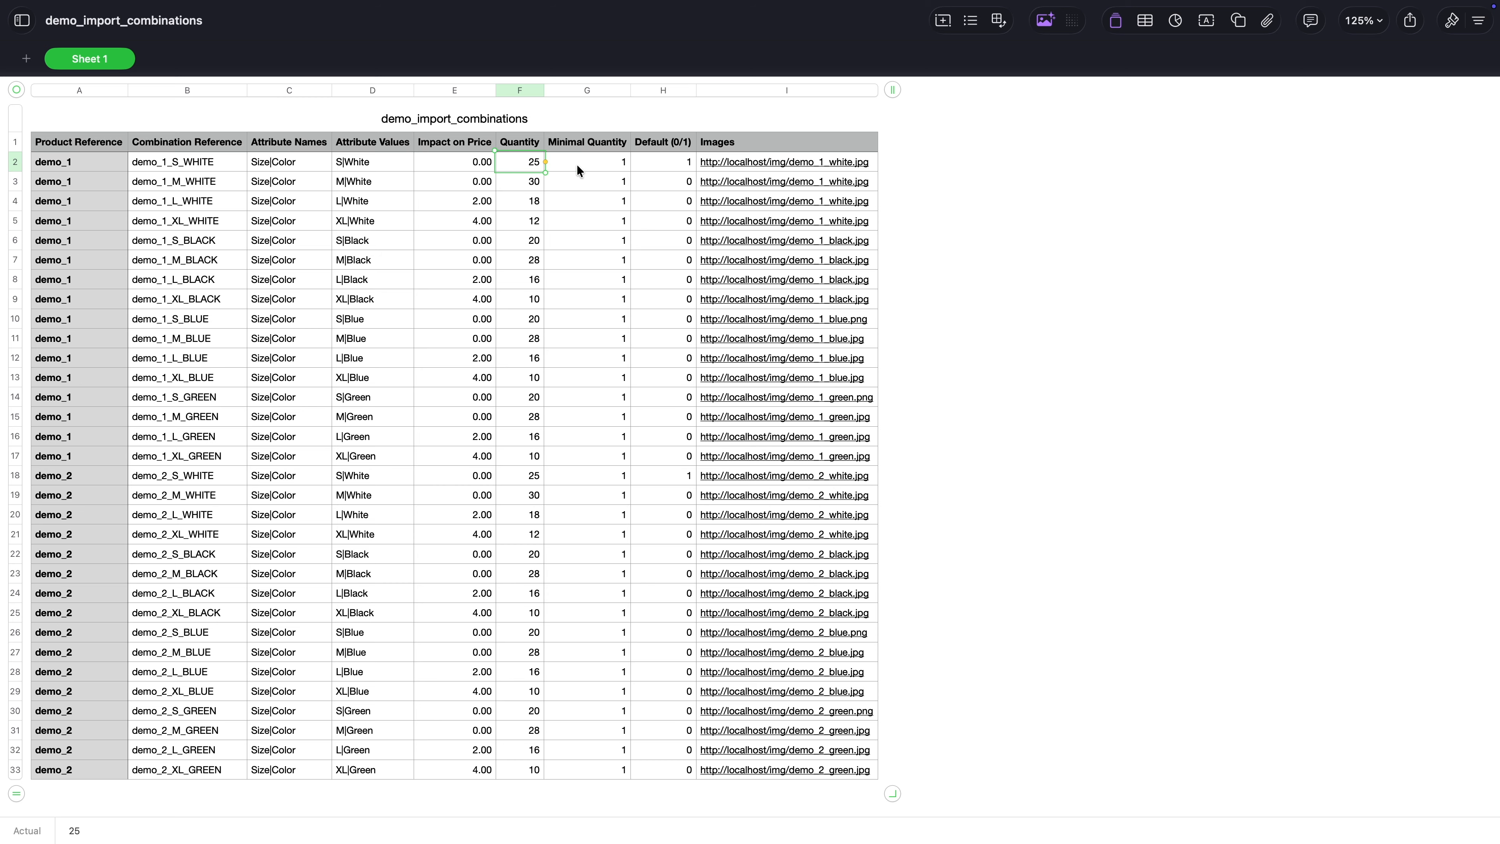
{"action": "left_click", "coordinate": [442, 163]}
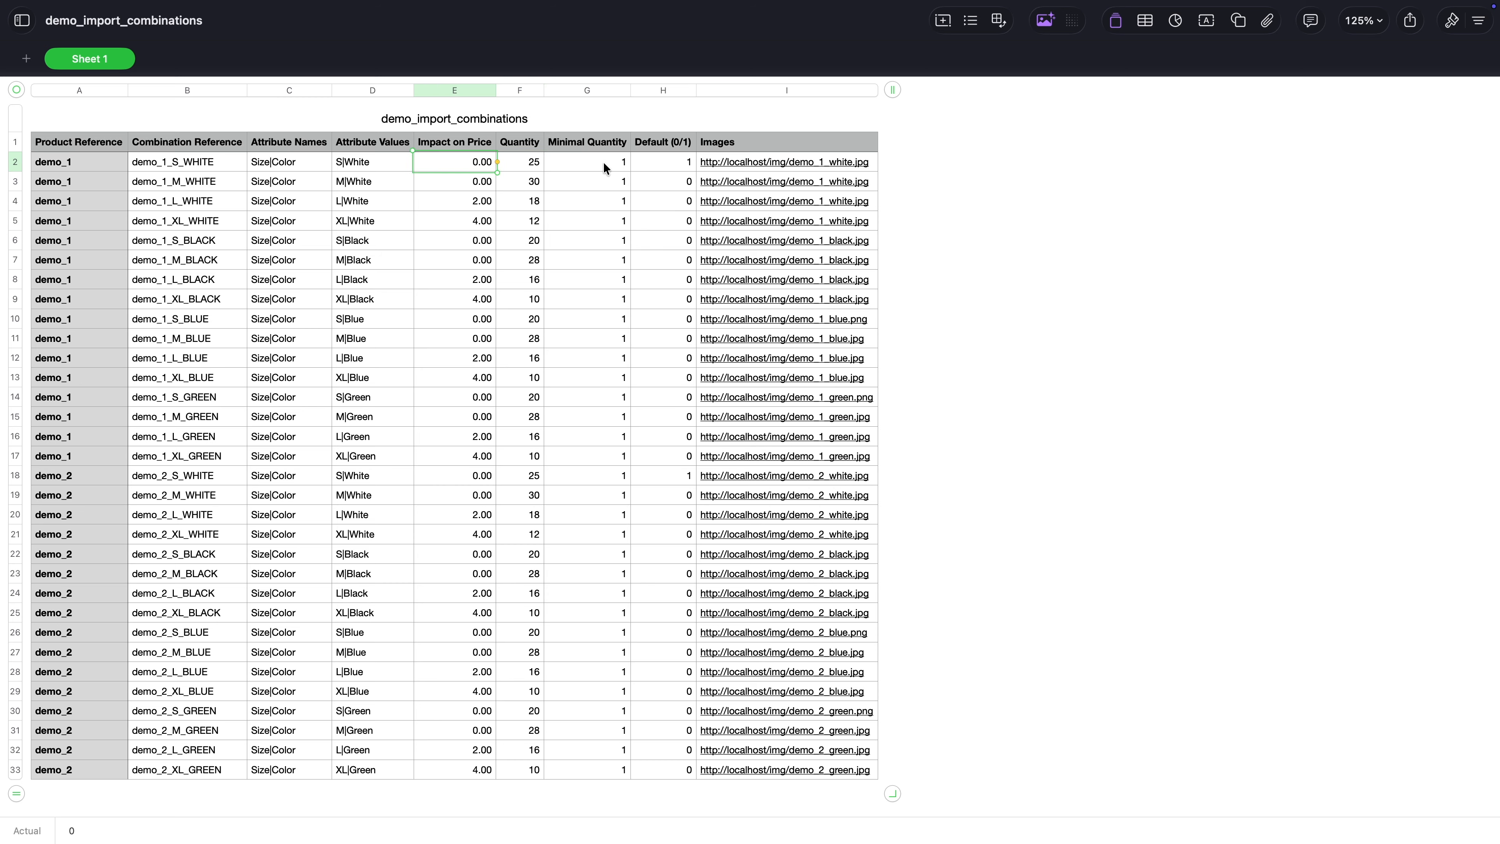
{"action": "left_click", "coordinate": [1108, 524]}
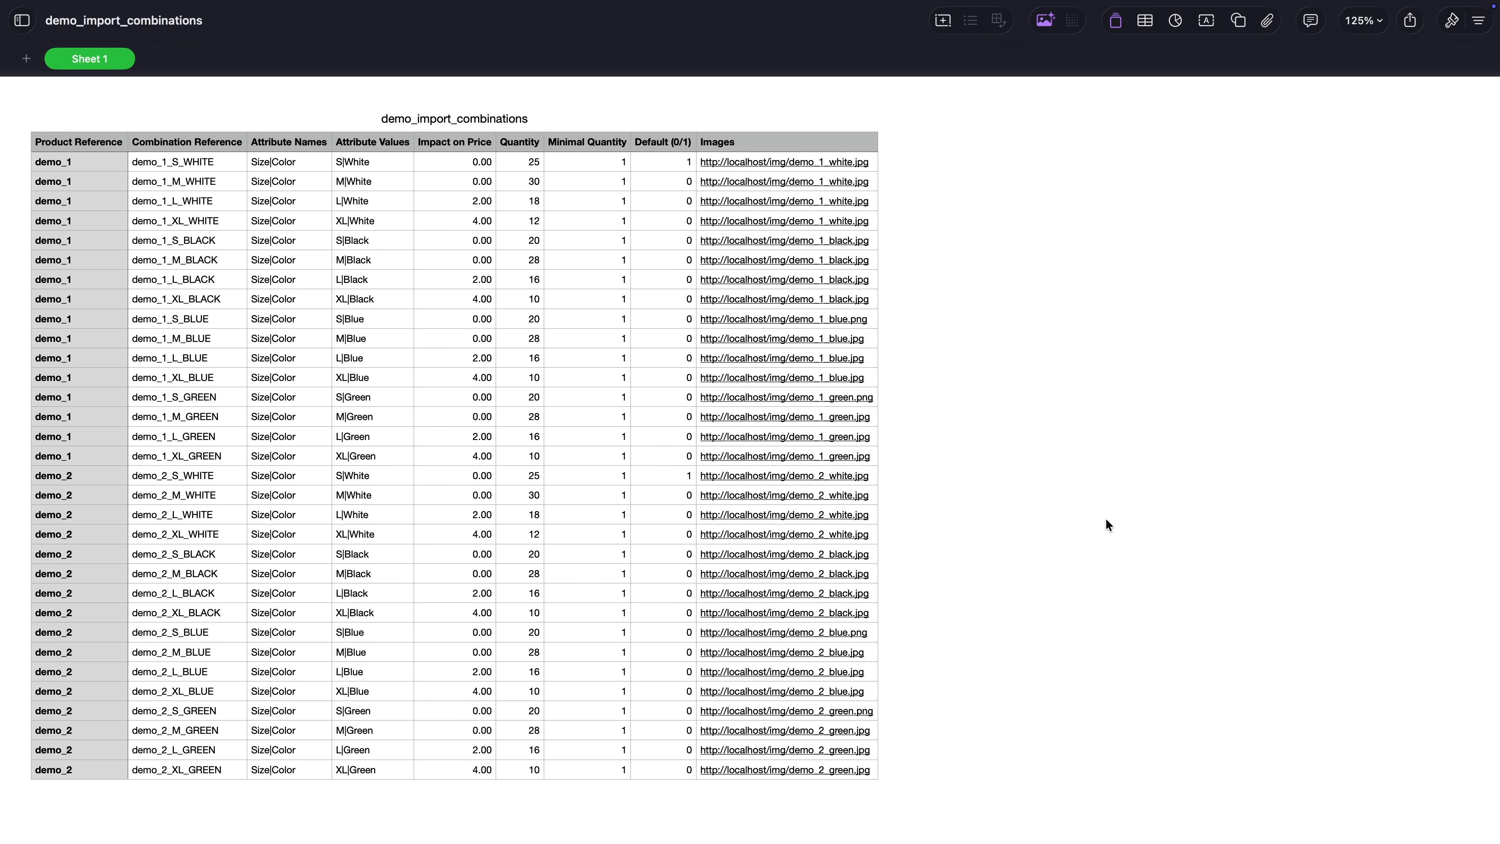
Compare how the Attribute Names and Attribute Values columns pair up in the first combination row
{"action": "left_click", "coordinate": [267, 161]}
{"action": "left_click", "coordinate": [348, 168]}
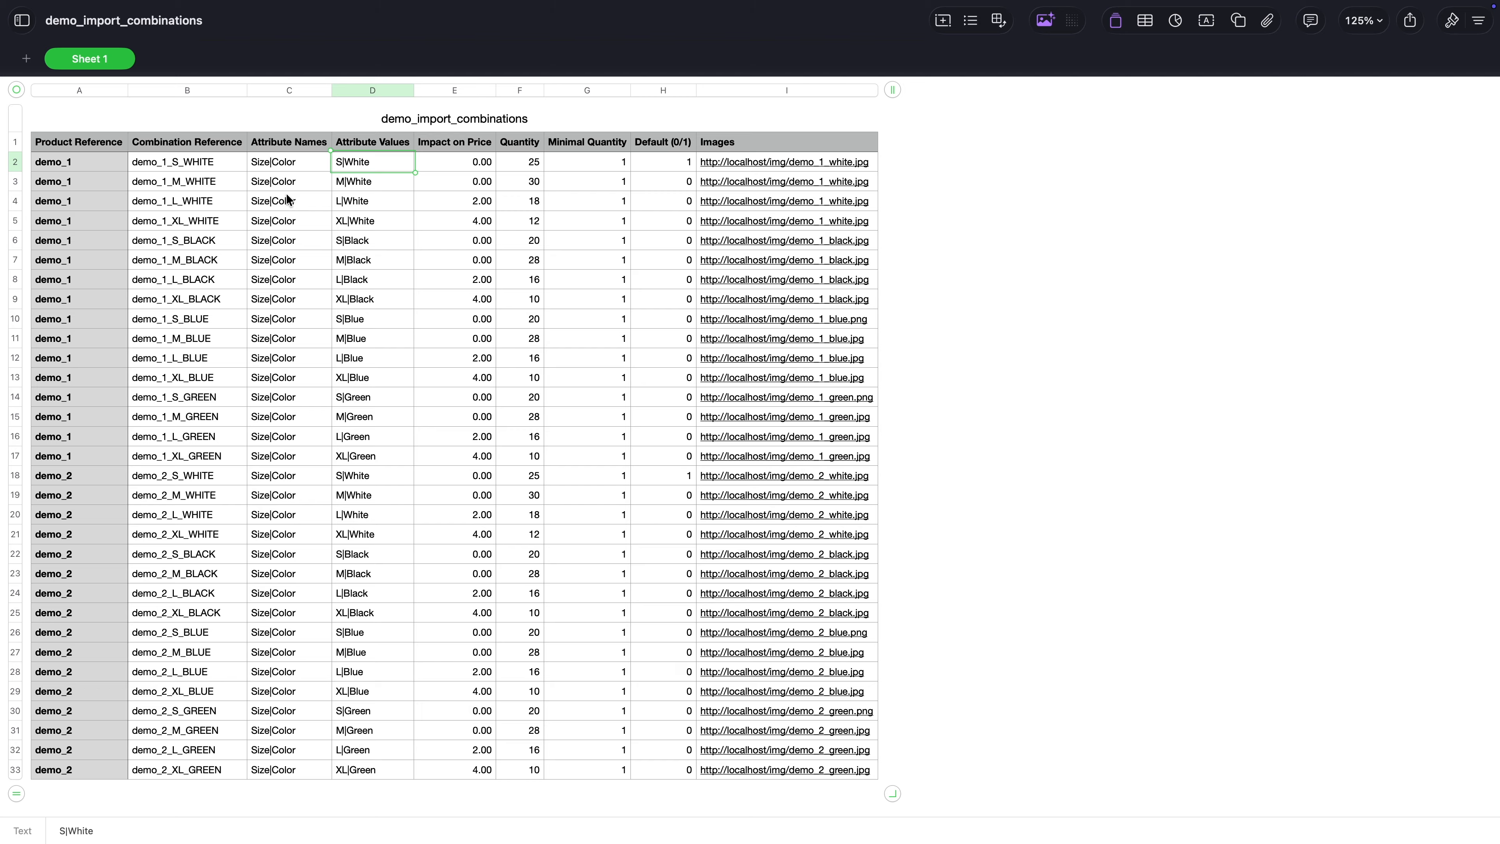
{"action": "left_click", "coordinate": [273, 168]}
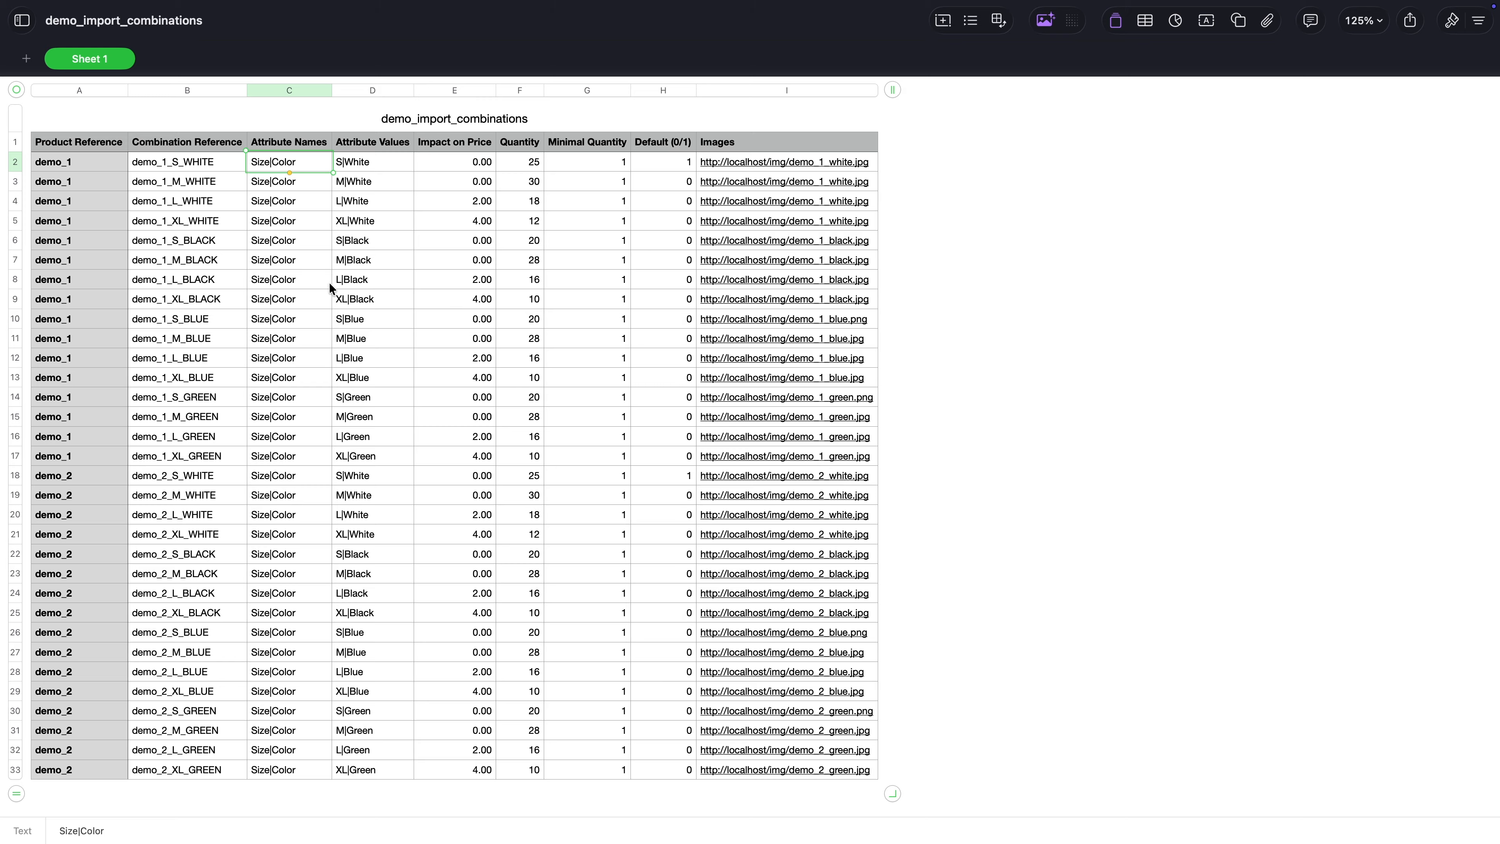
{"action": "left_click", "coordinate": [361, 168]}
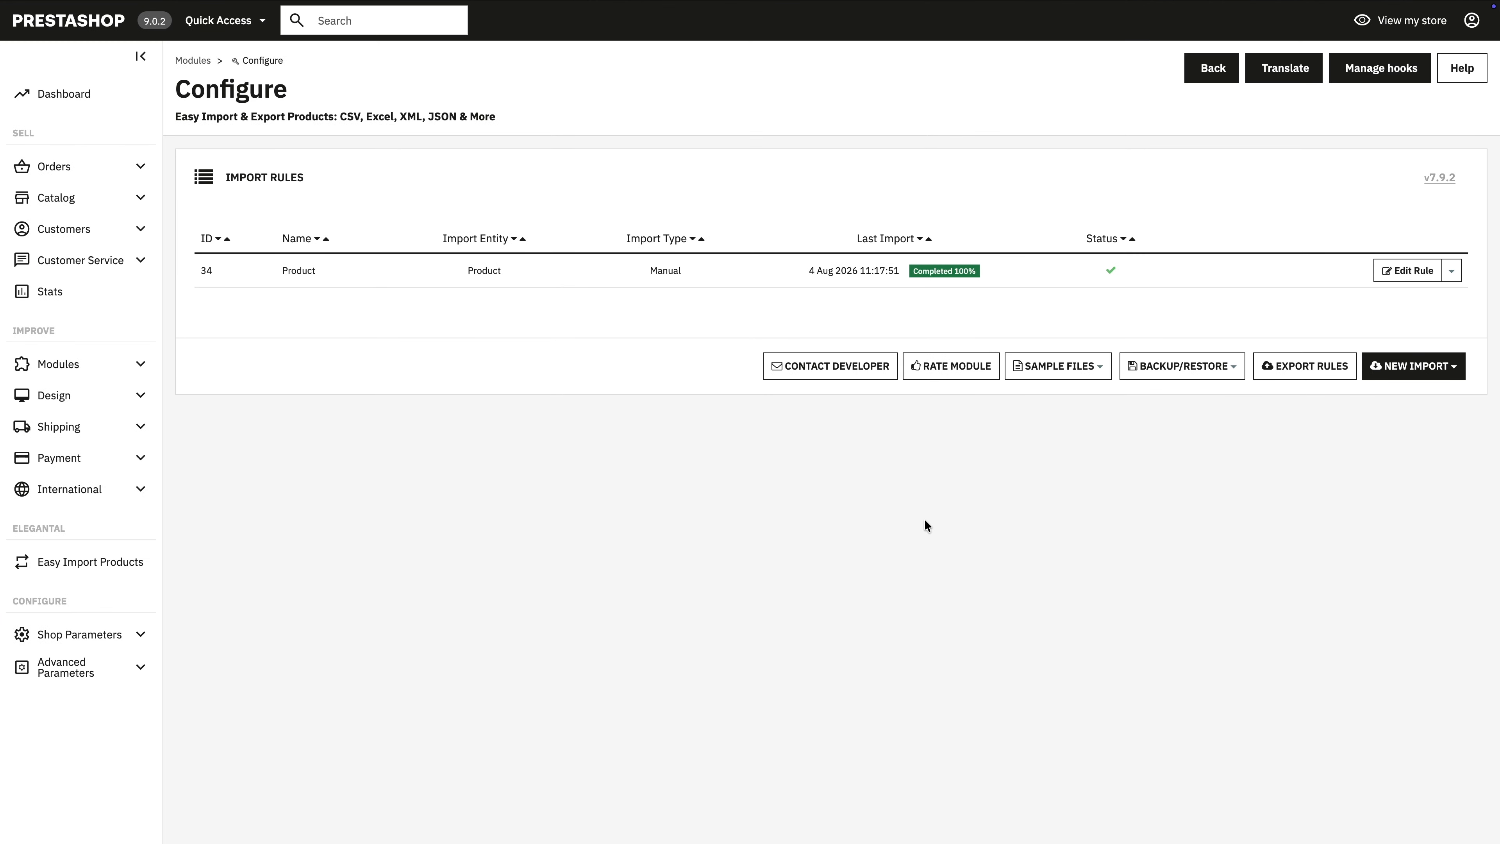
Create a new combinations import rule in PrestaShop and name it Demo Combination Import
{"action": "left_click", "coordinate": [1411, 369]}
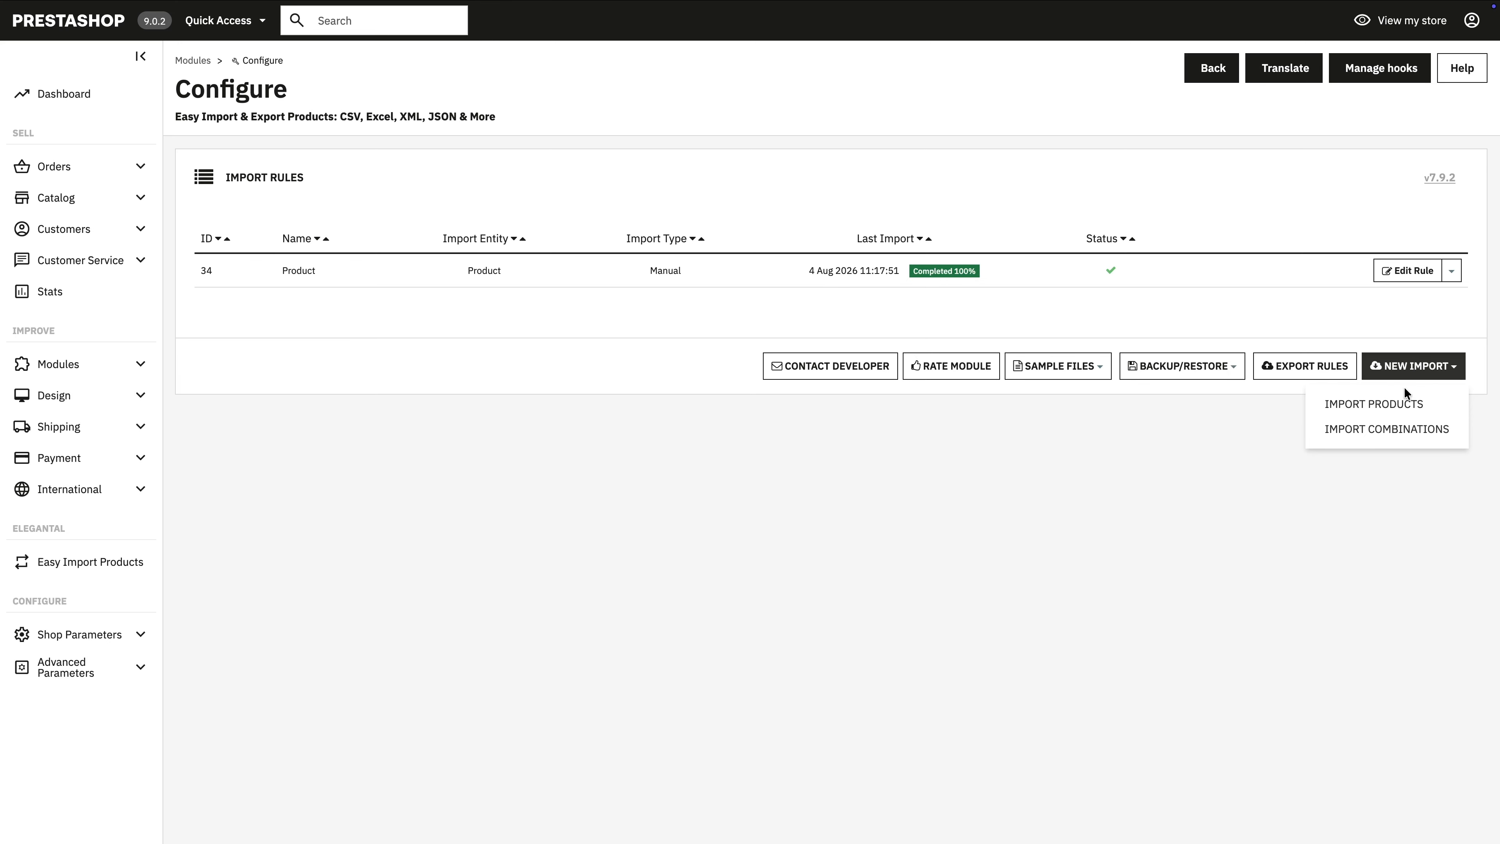
{"action": "left_click", "coordinate": [1369, 426]}
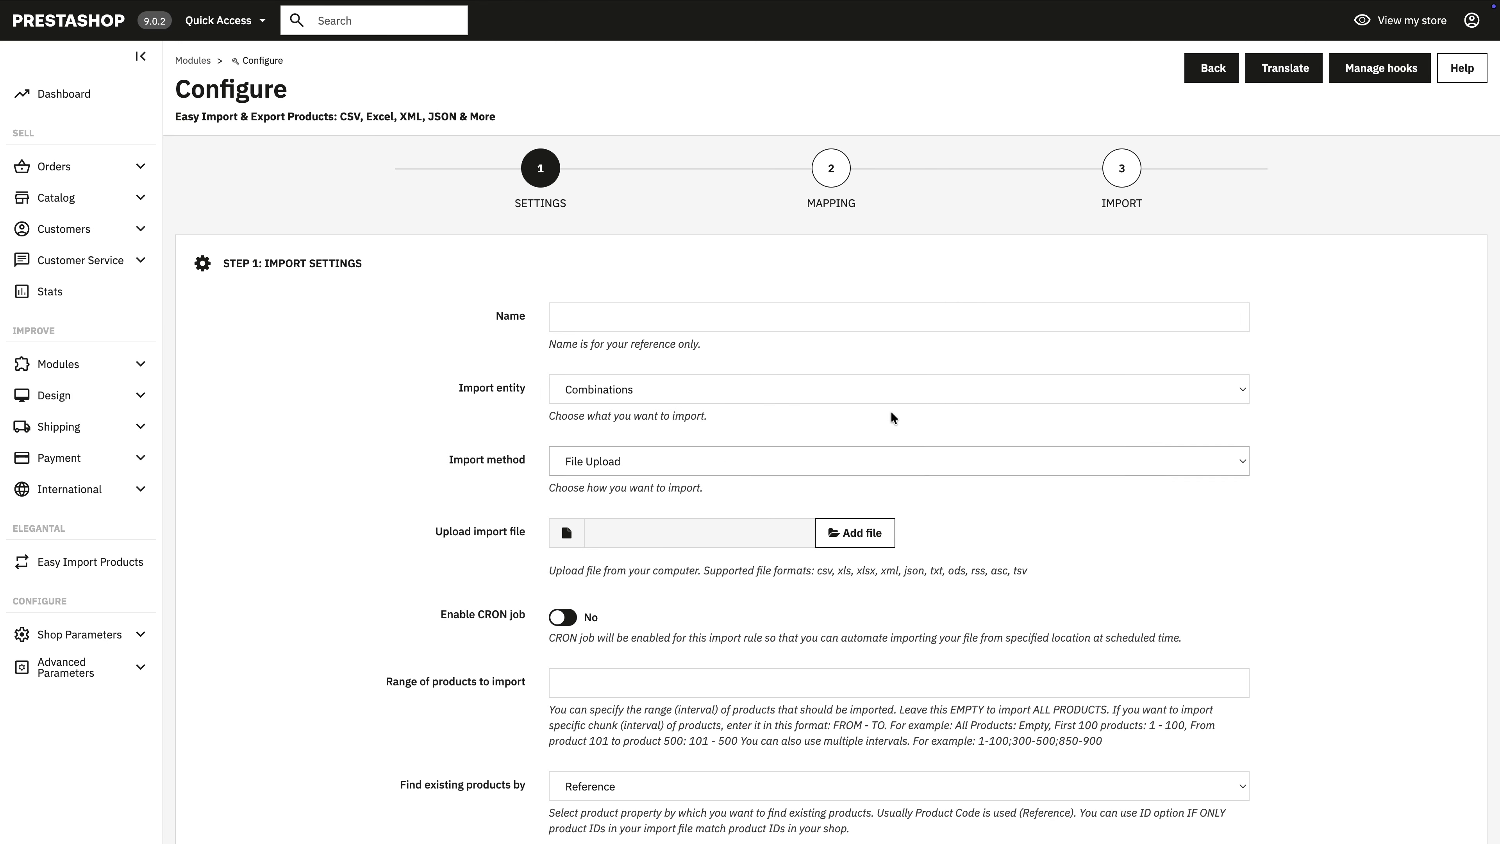
{"action": "left_click", "coordinate": [609, 313]}
{"action": "type", "text": "Combi"}
{"action": "key", "text": "BackSpace"}
{"action": "key", "text": "BackSpace"}
{"action": "key", "text": "BackSpace"}
{"action": "key", "text": "BackSpace"}
{"action": "type", "text": "Demo Combination Impo"}
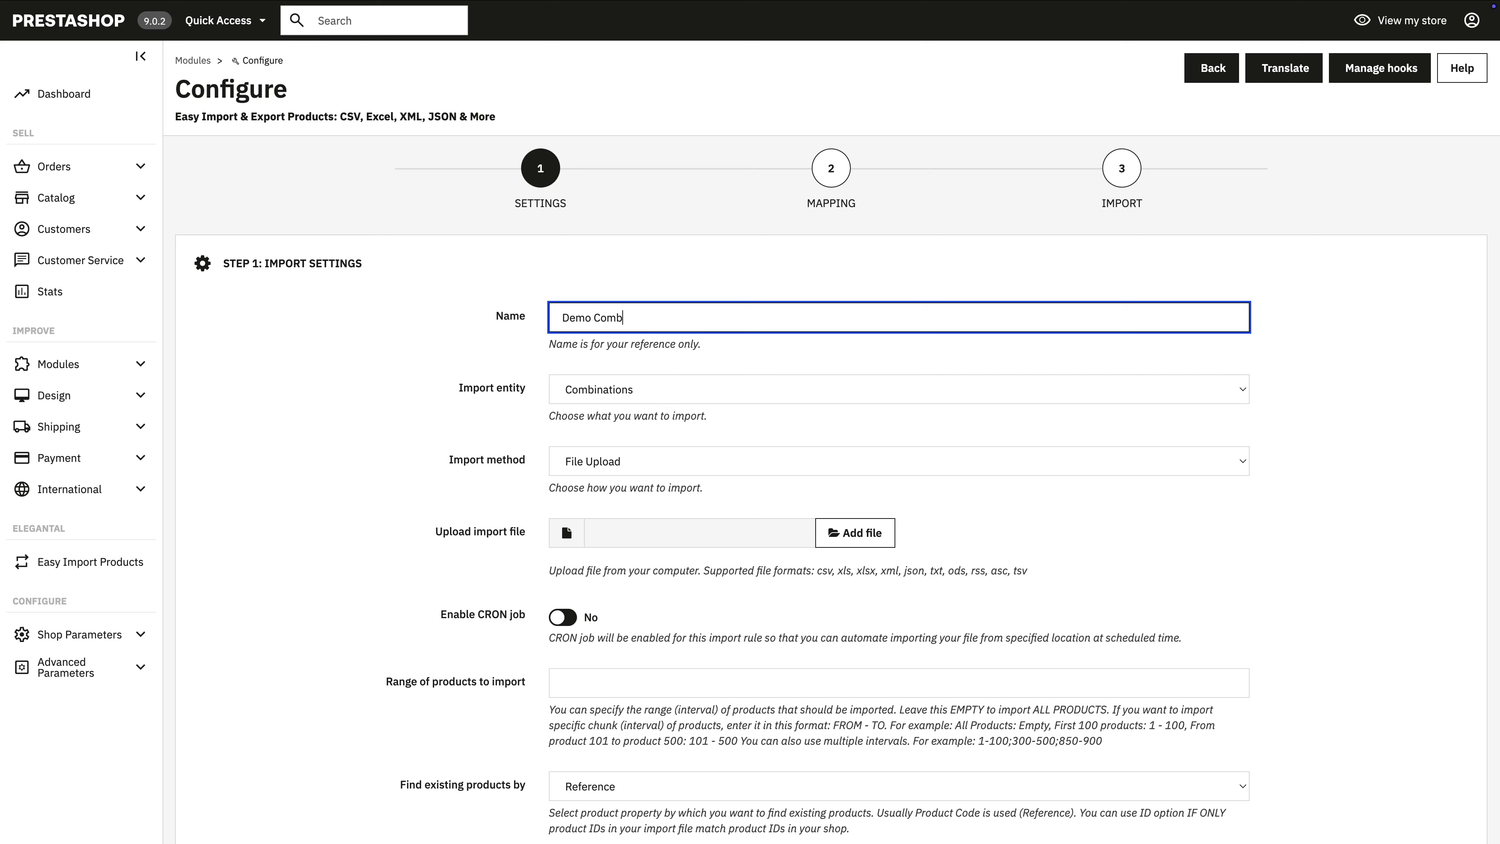
{"action": "type", "text": "rt"}
Set the import entity to Combinations and upload demo_import_combinations.csv from the Documents folder as the import file
{"action": "left_click", "coordinate": [606, 389]}
{"action": "left_click", "coordinate": [594, 383]}
{"action": "left_click", "coordinate": [878, 533]}
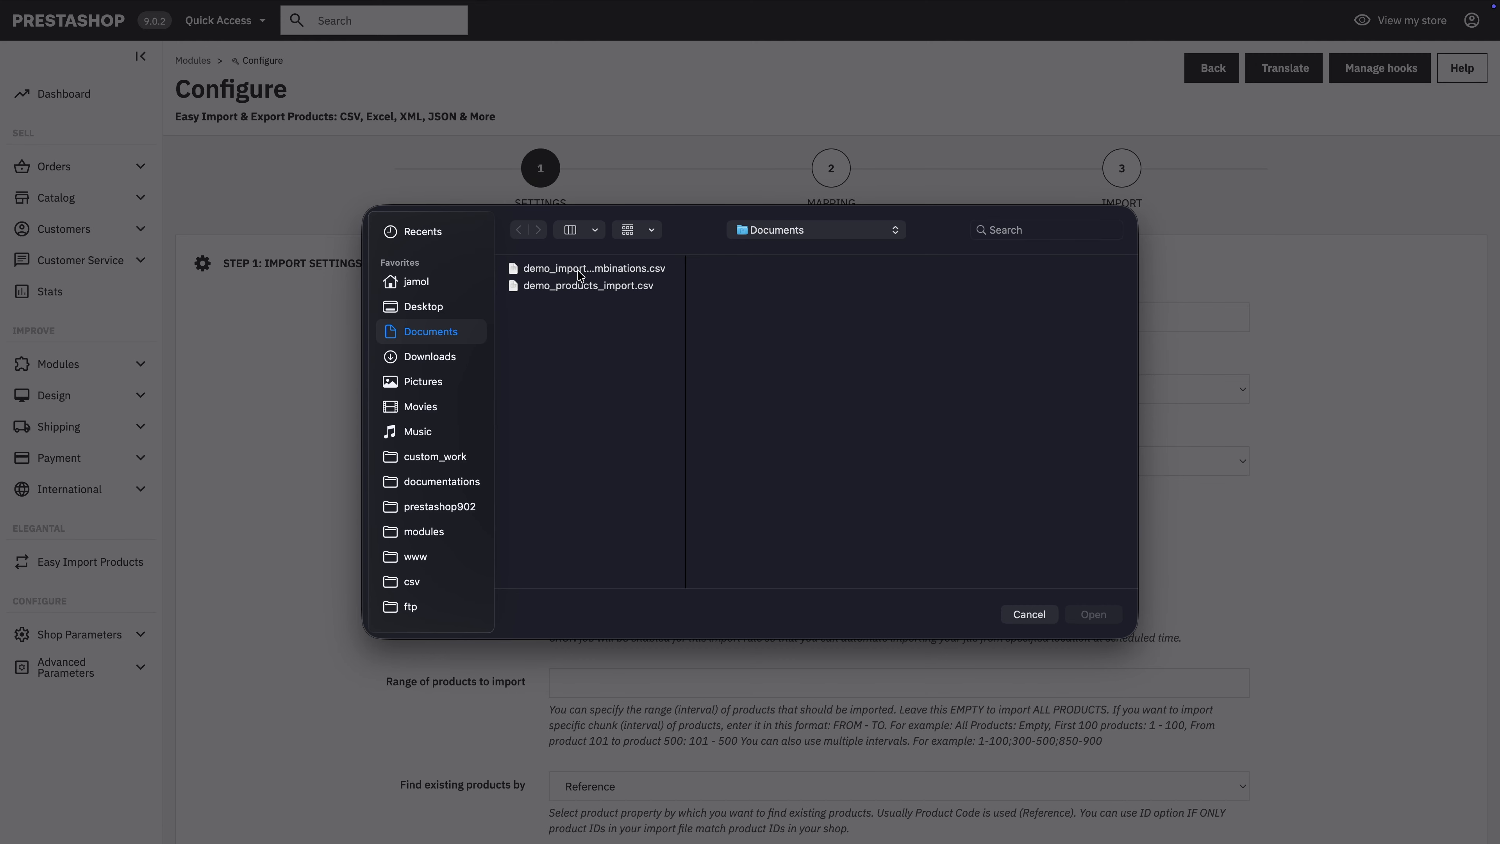
{"action": "double_click", "coordinate": [584, 275]}
{"action": "scroll", "coordinate": [1358, 611], "scroll_direction": "down", "scroll_amount": 3}
{"action": "scroll", "coordinate": [1358, 611], "scroll_direction": "down", "scroll_amount": 2}
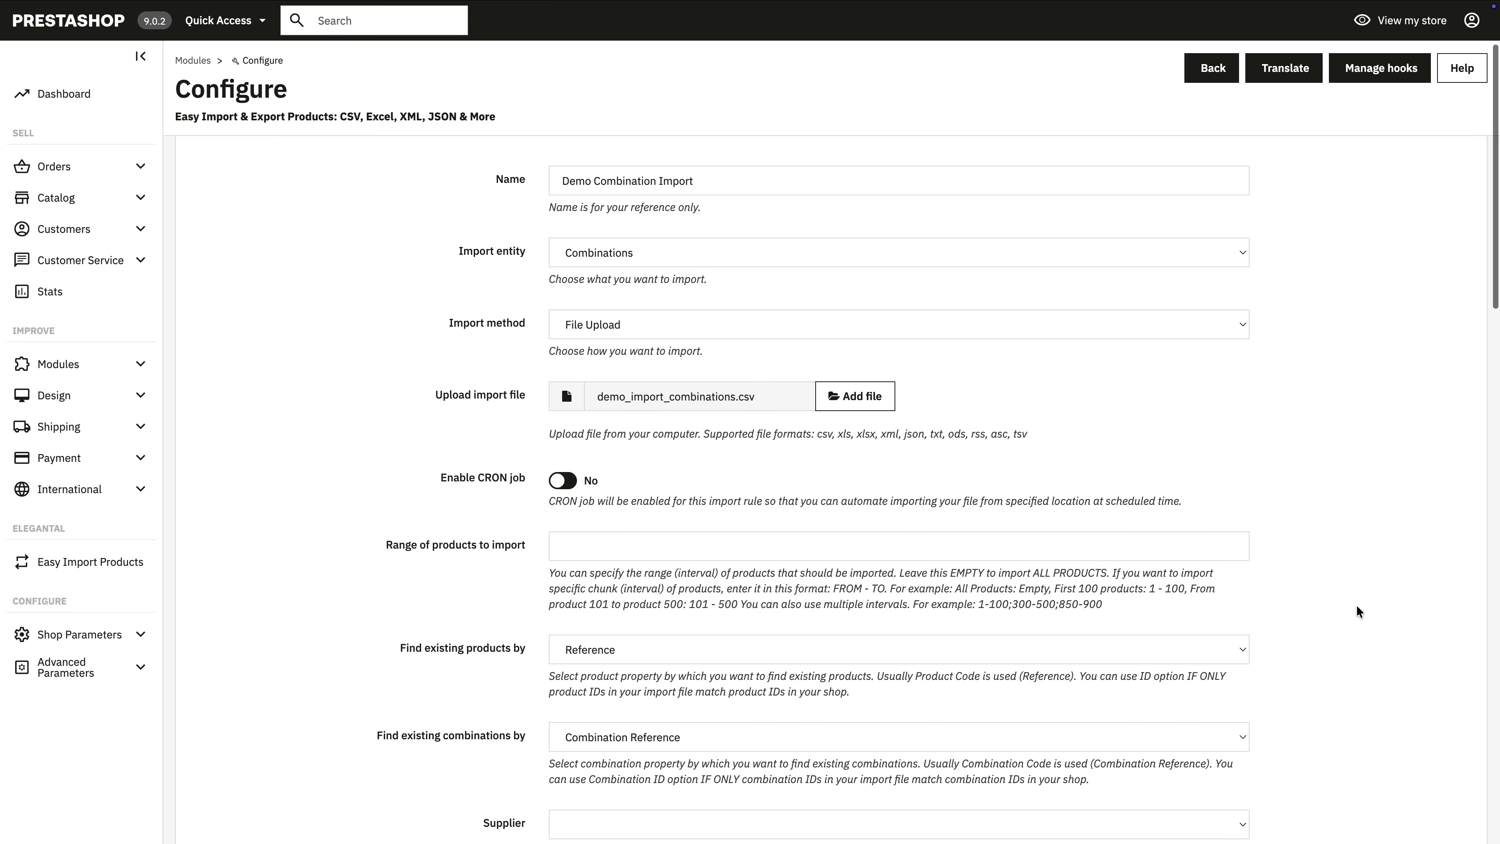
Use Reference to find existing products and Combination Reference to find existing combinations
{"action": "scroll", "coordinate": [1359, 611], "scroll_direction": "down", "scroll_amount": 1}
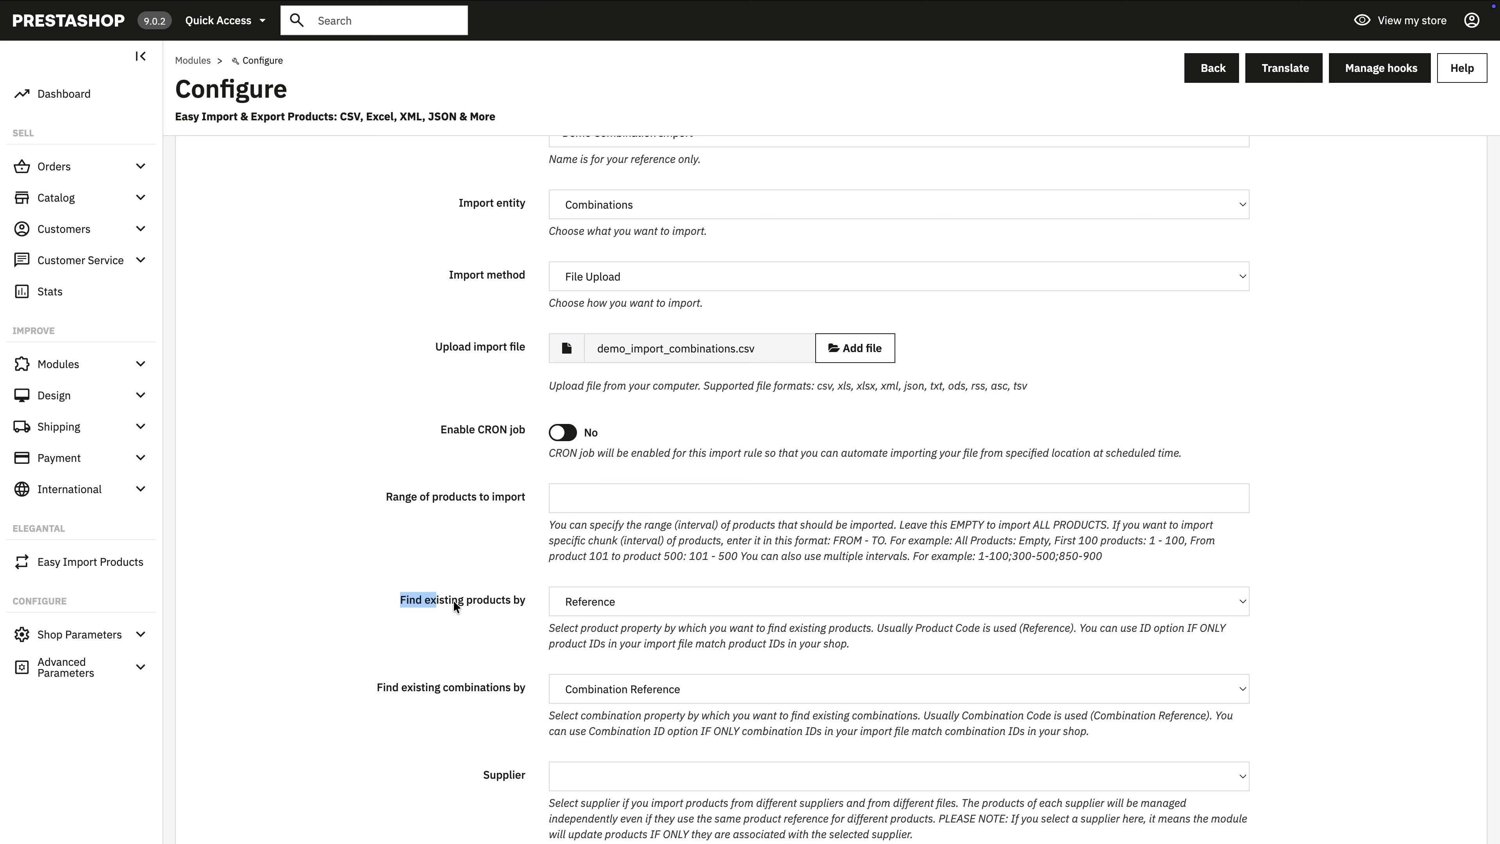
{"action": "scroll", "coordinate": [524, 600], "scroll_direction": "down", "scroll_amount": 4}
{"action": "left_click", "coordinate": [600, 481]}
{"action": "left_click", "coordinate": [602, 482]}
{"action": "scroll", "coordinate": [600, 479], "scroll_direction": "down", "scroll_amount": 7}
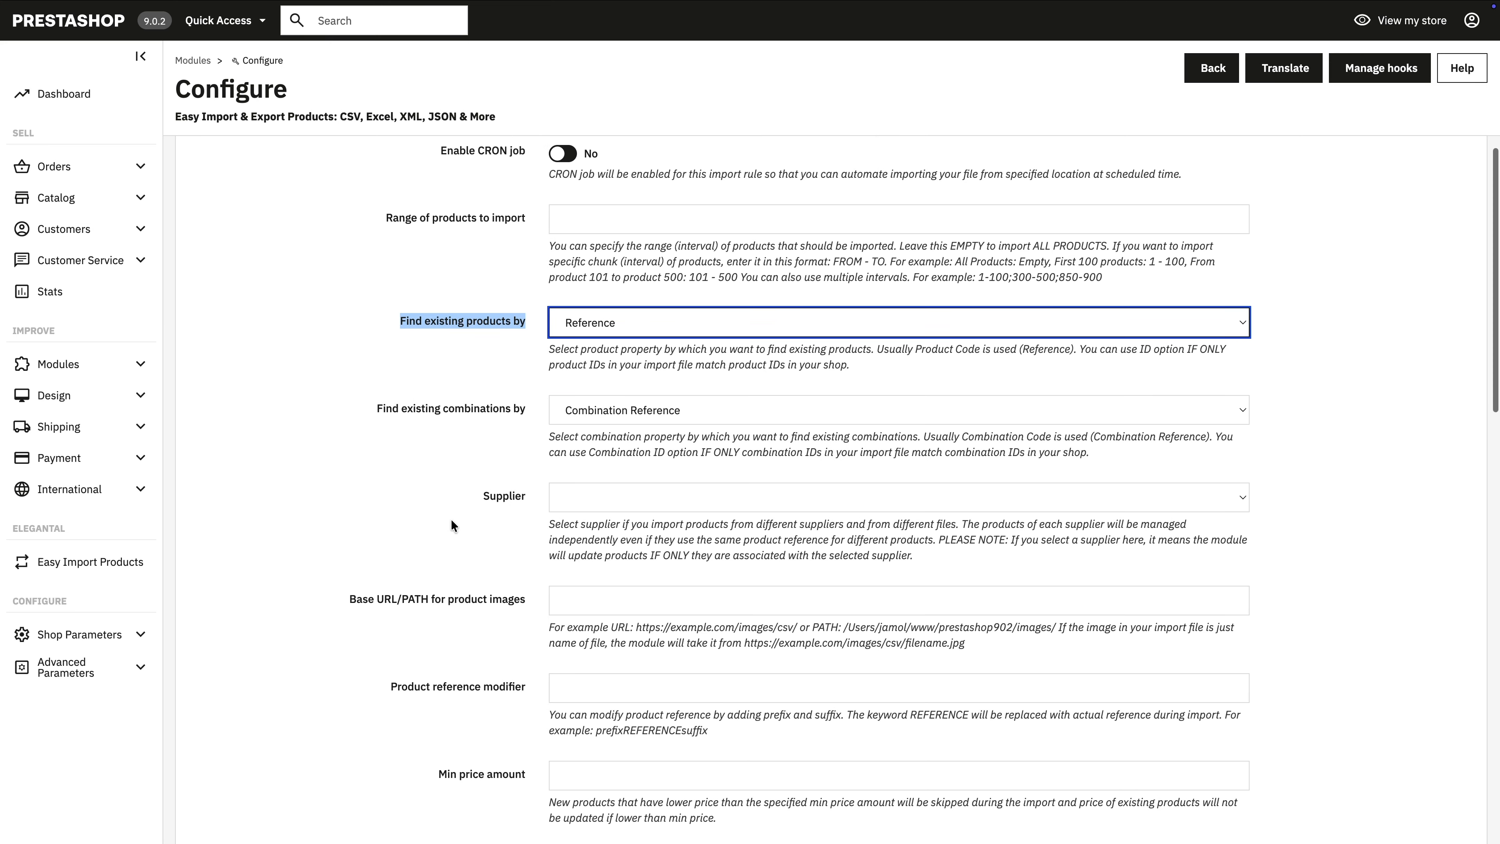
{"action": "left_click", "coordinate": [370, 432]}
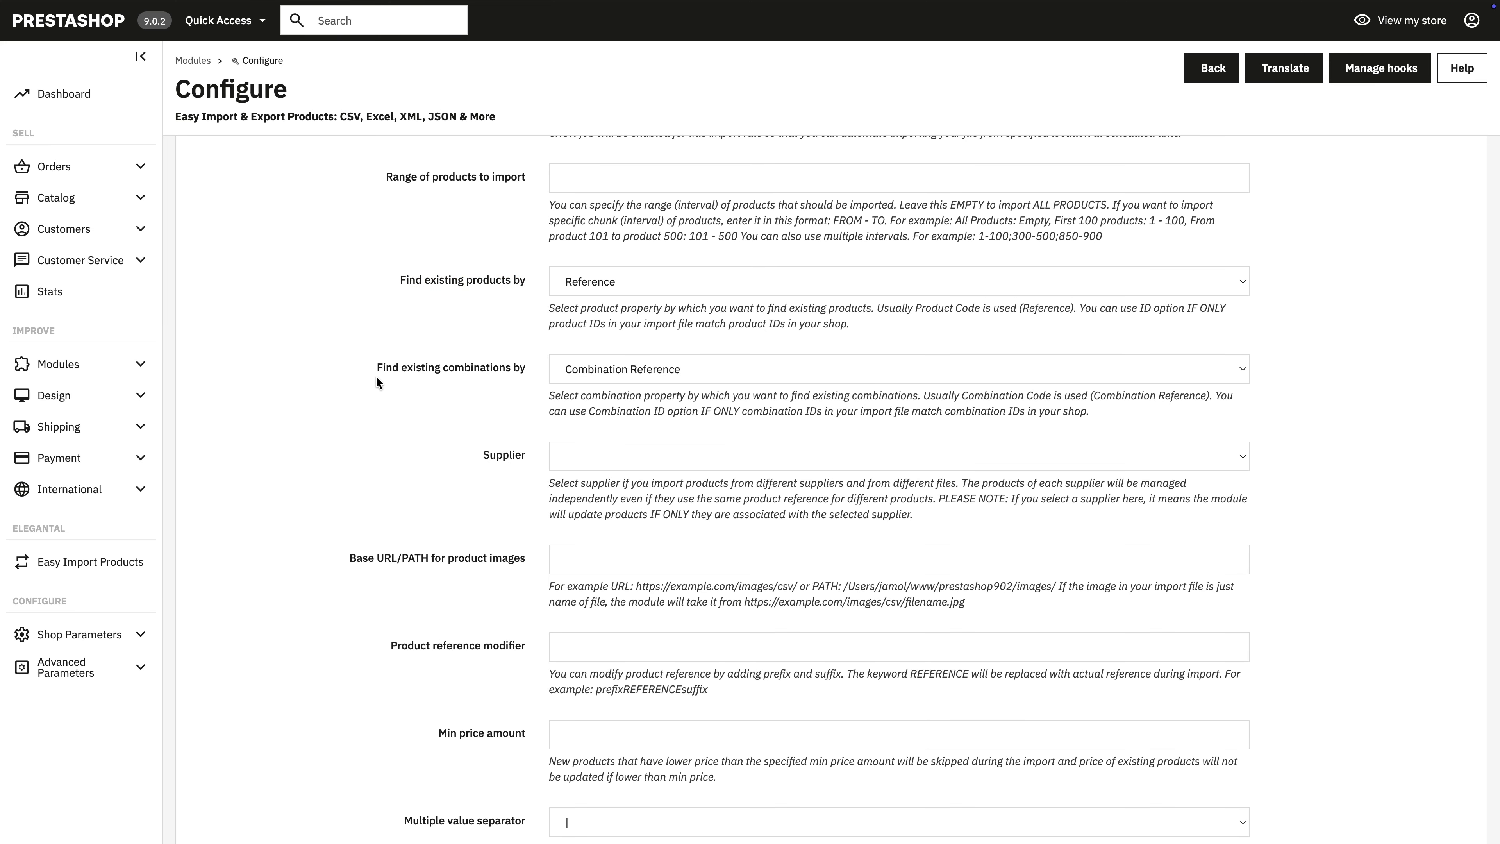
{"action": "left_click", "coordinate": [606, 368]}
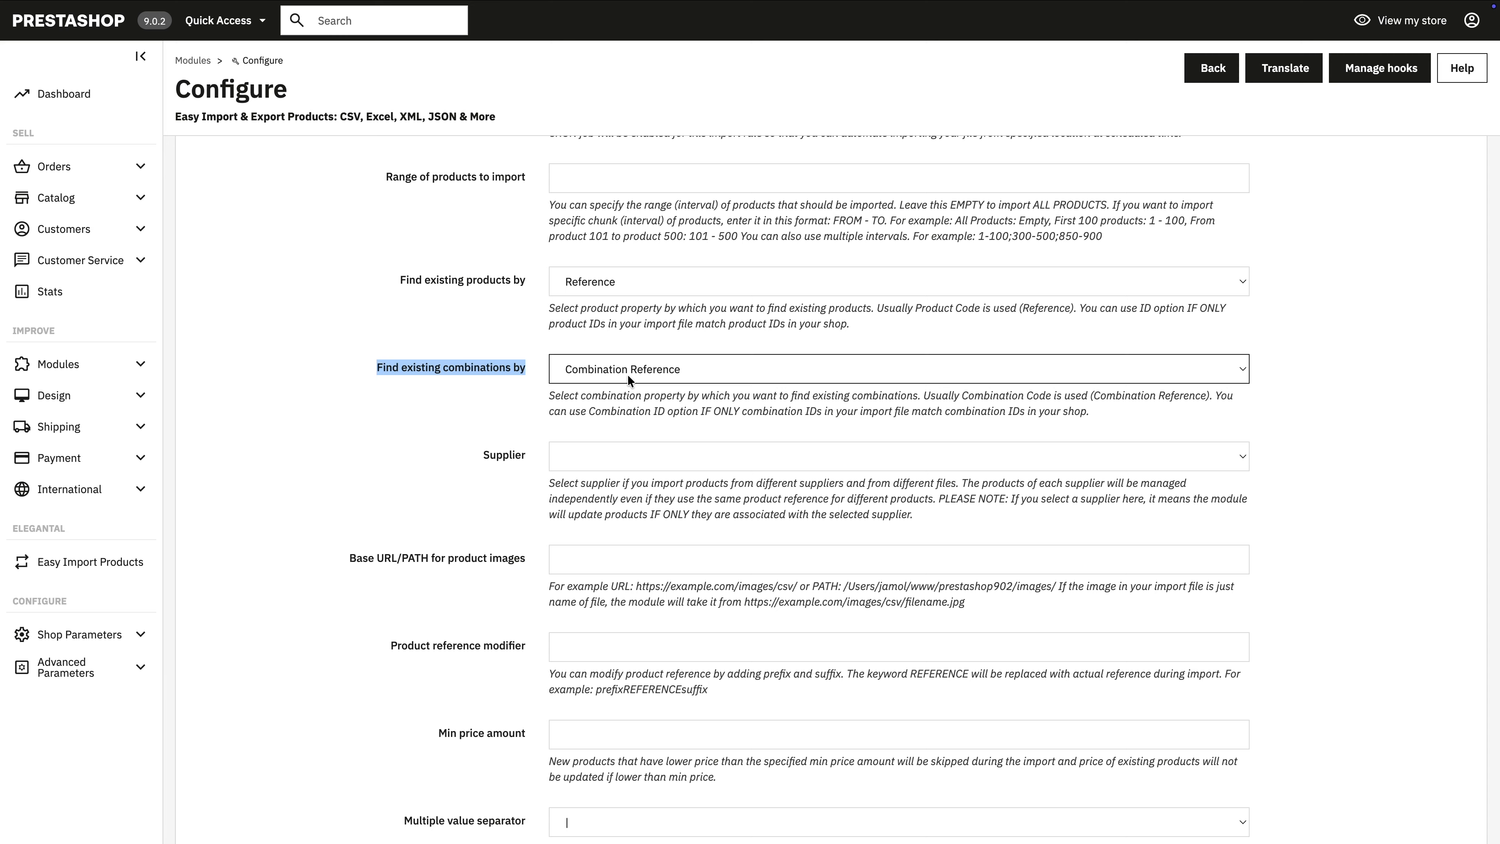
{"action": "left_click", "coordinate": [1310, 524]}
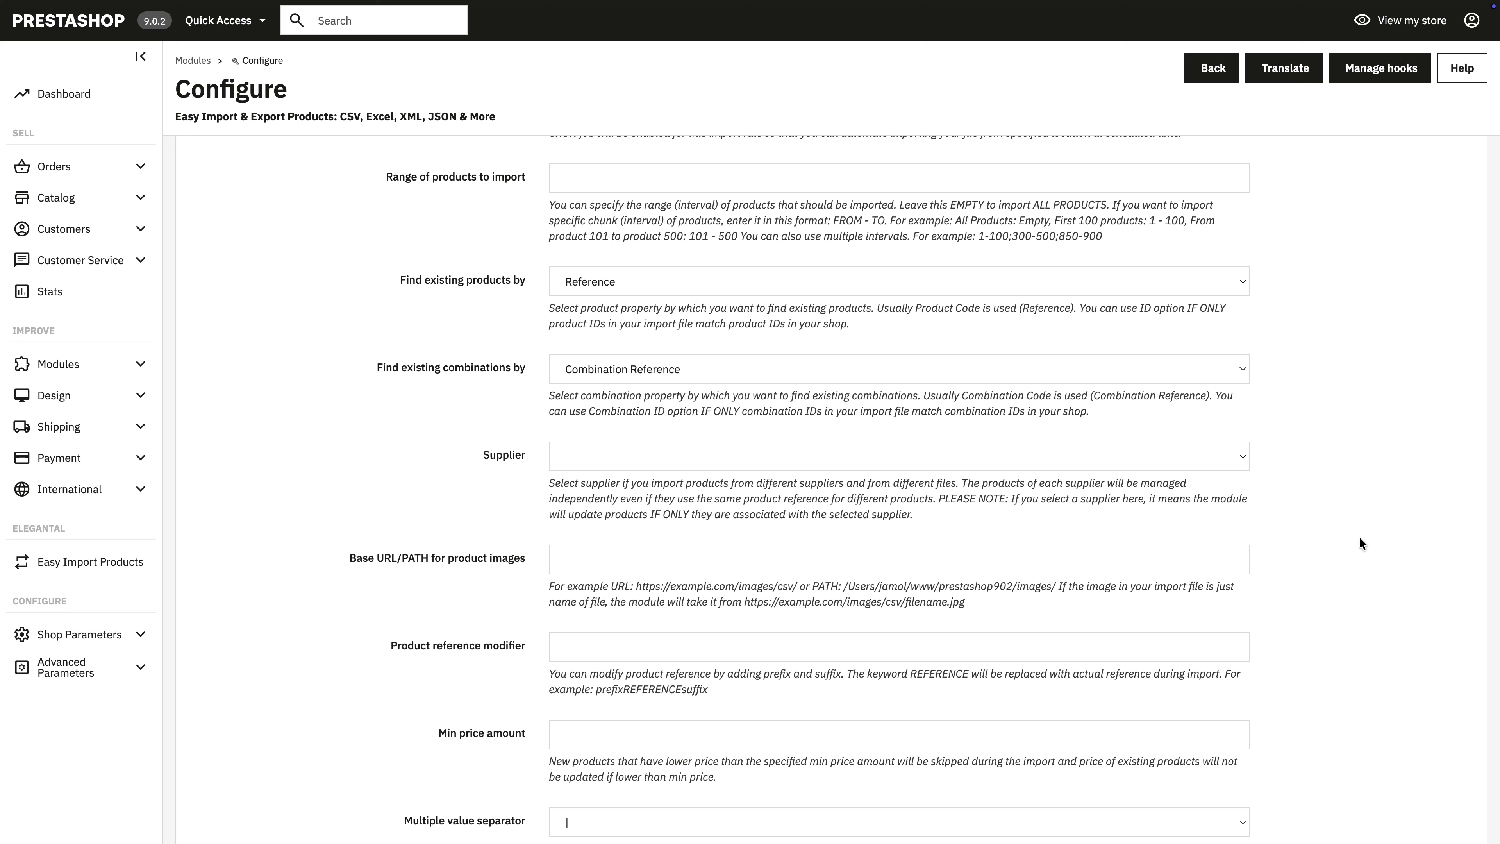
Select the | character as the multiple value separator for the combination import
{"action": "scroll", "coordinate": [1360, 537], "scroll_direction": "down", "scroll_amount": 9}
{"action": "left_click_drag", "start_coordinate": [404, 297], "coordinate": [531, 301]}
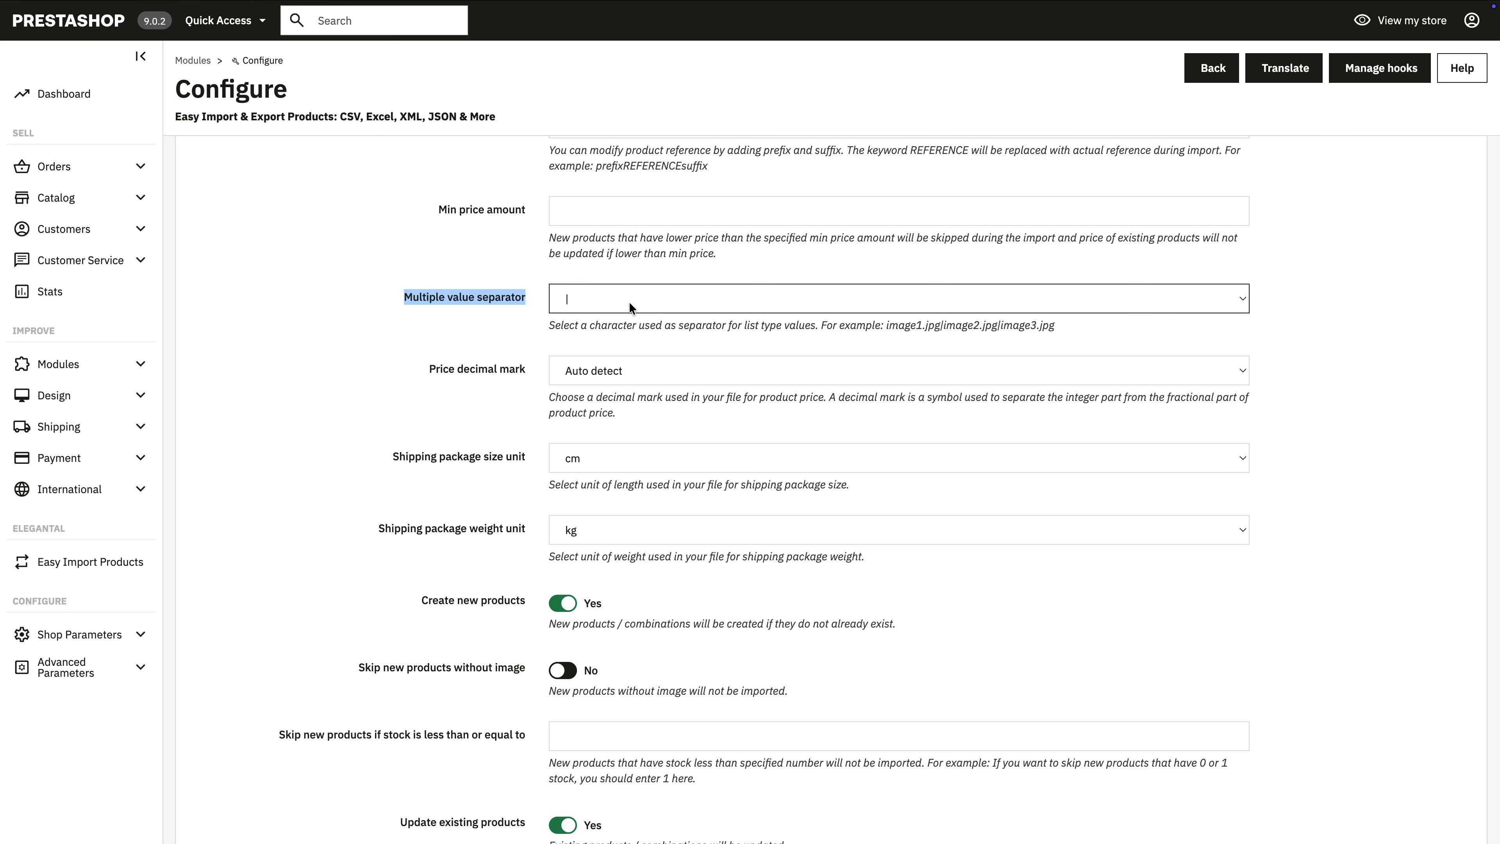
{"action": "left_click", "coordinate": [579, 301]}
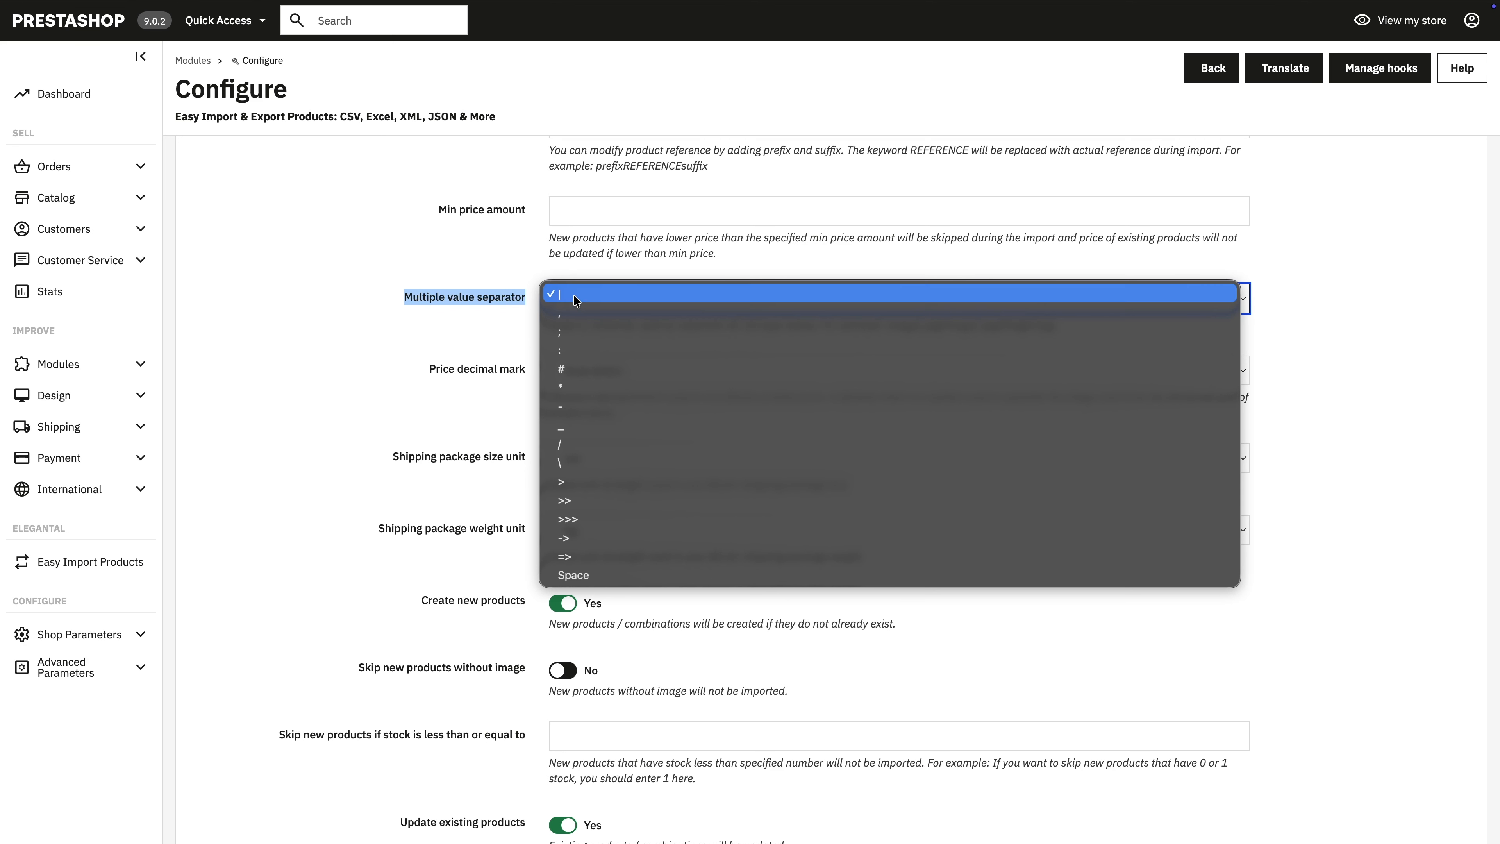
{"action": "left_click", "coordinate": [573, 294]}
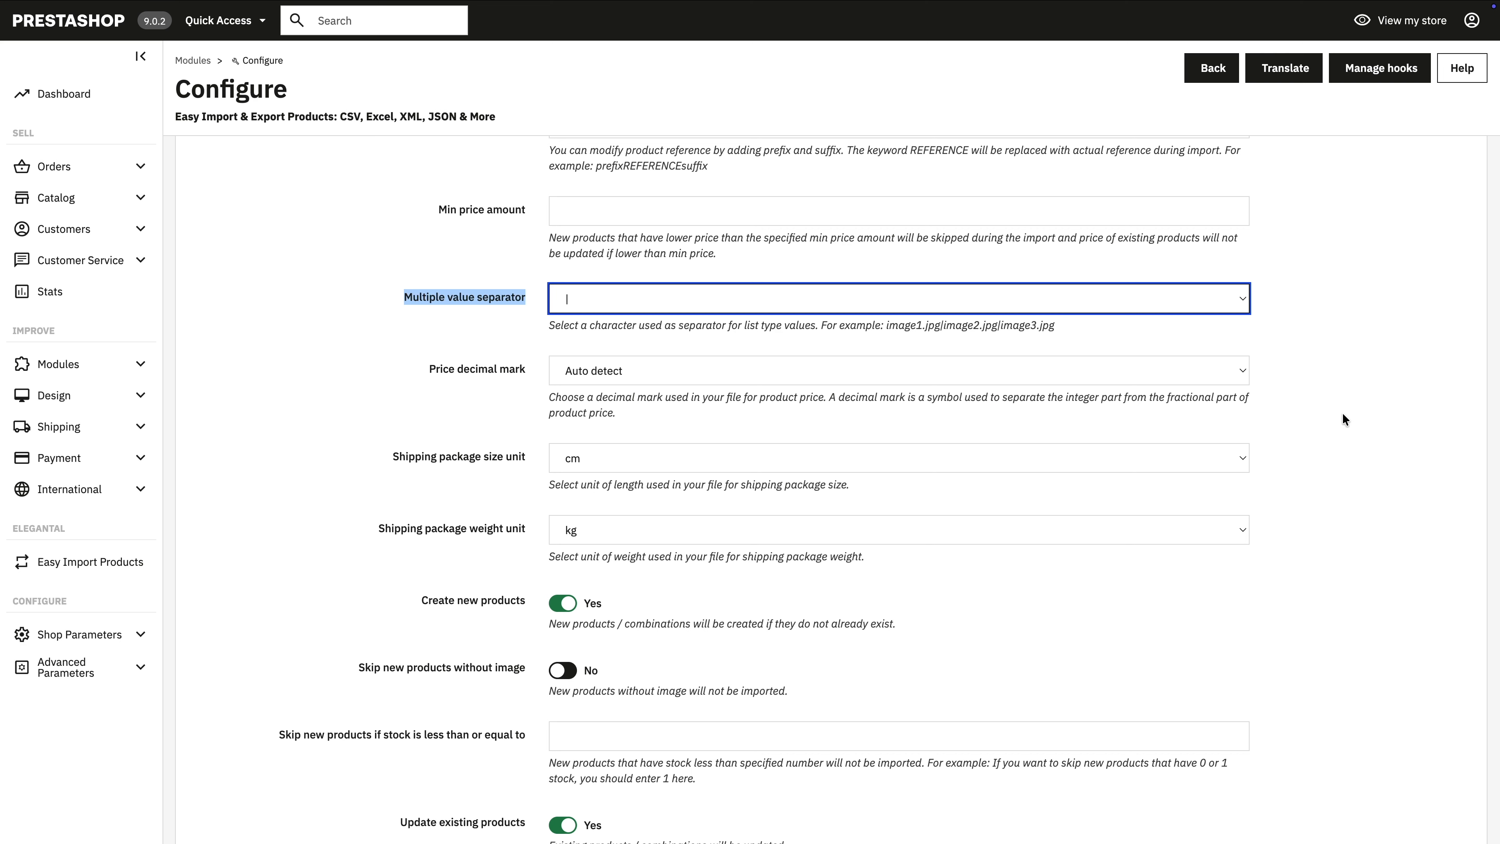
{"action": "scroll", "coordinate": [1342, 413], "scroll_direction": "down", "scroll_amount": 3}
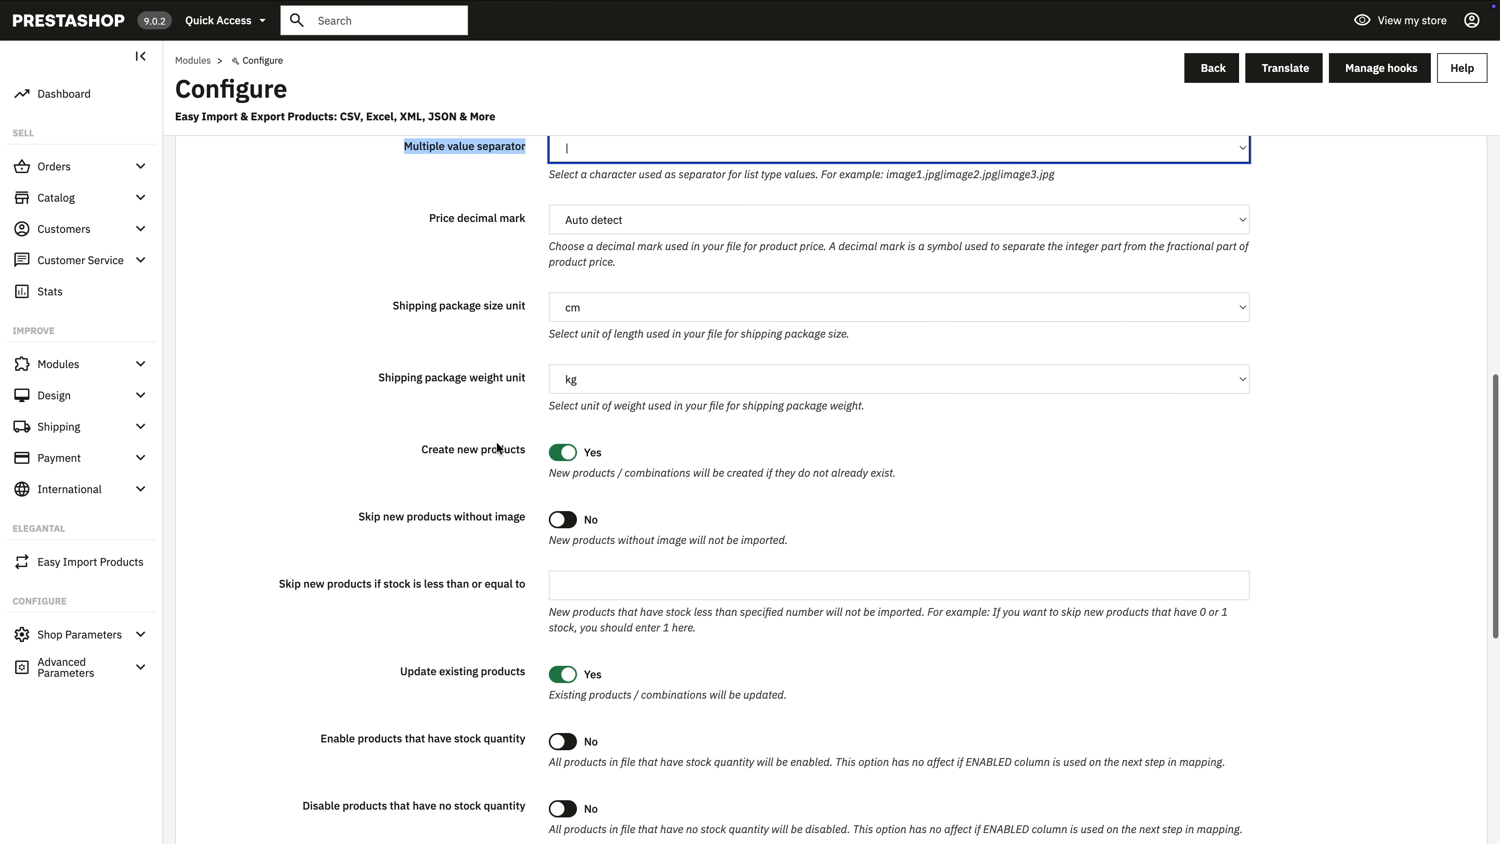
Check that creating new products and updating existing products are both enabled, and save the settings to proceed to mapping
{"action": "left_click_drag", "start_coordinate": [401, 448], "coordinate": [562, 460]}
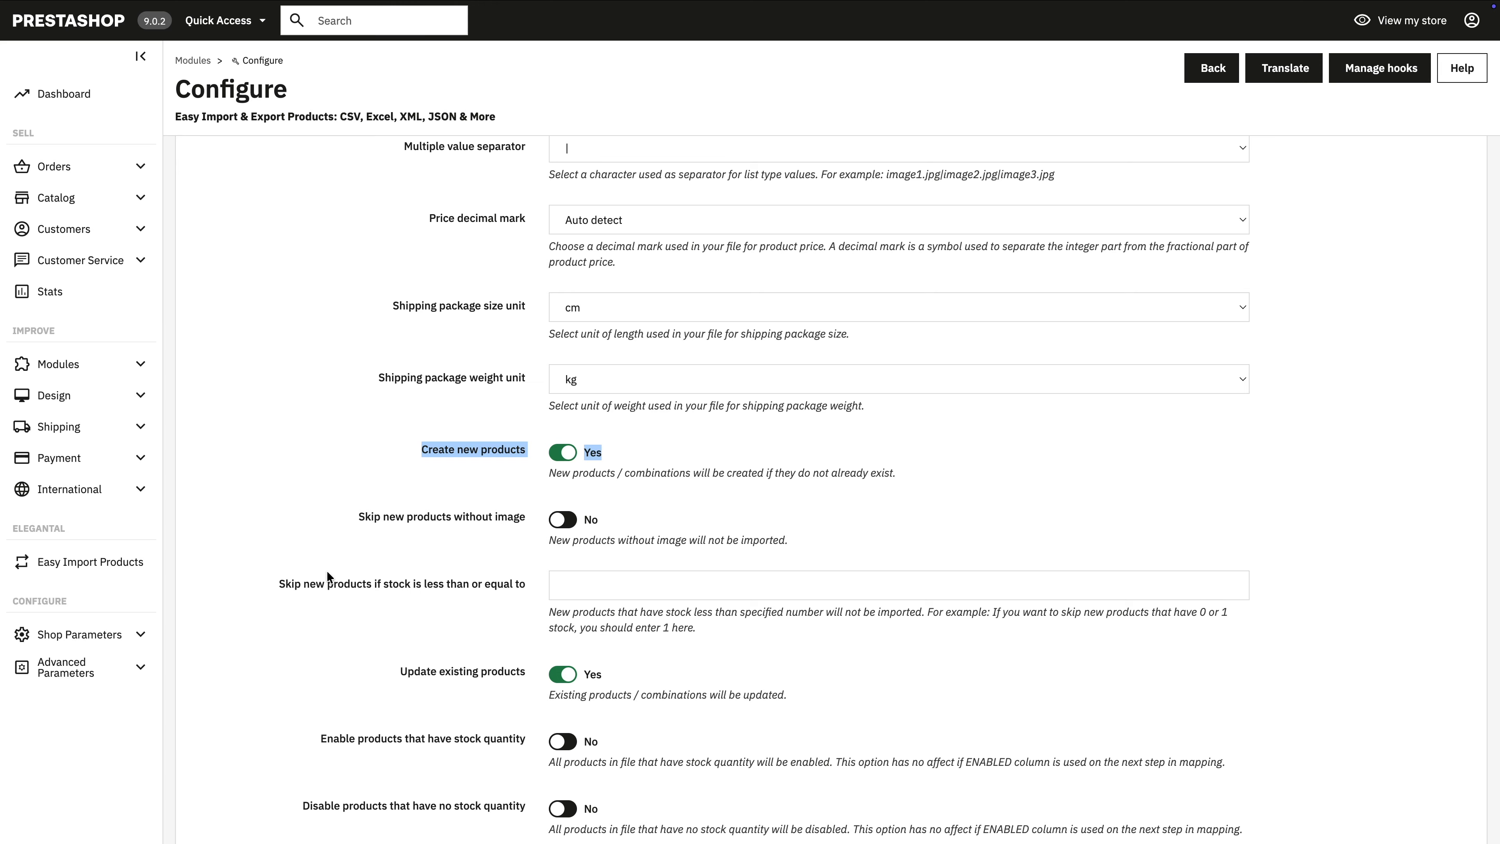
{"action": "left_click_drag", "start_coordinate": [380, 674], "coordinate": [544, 681]}
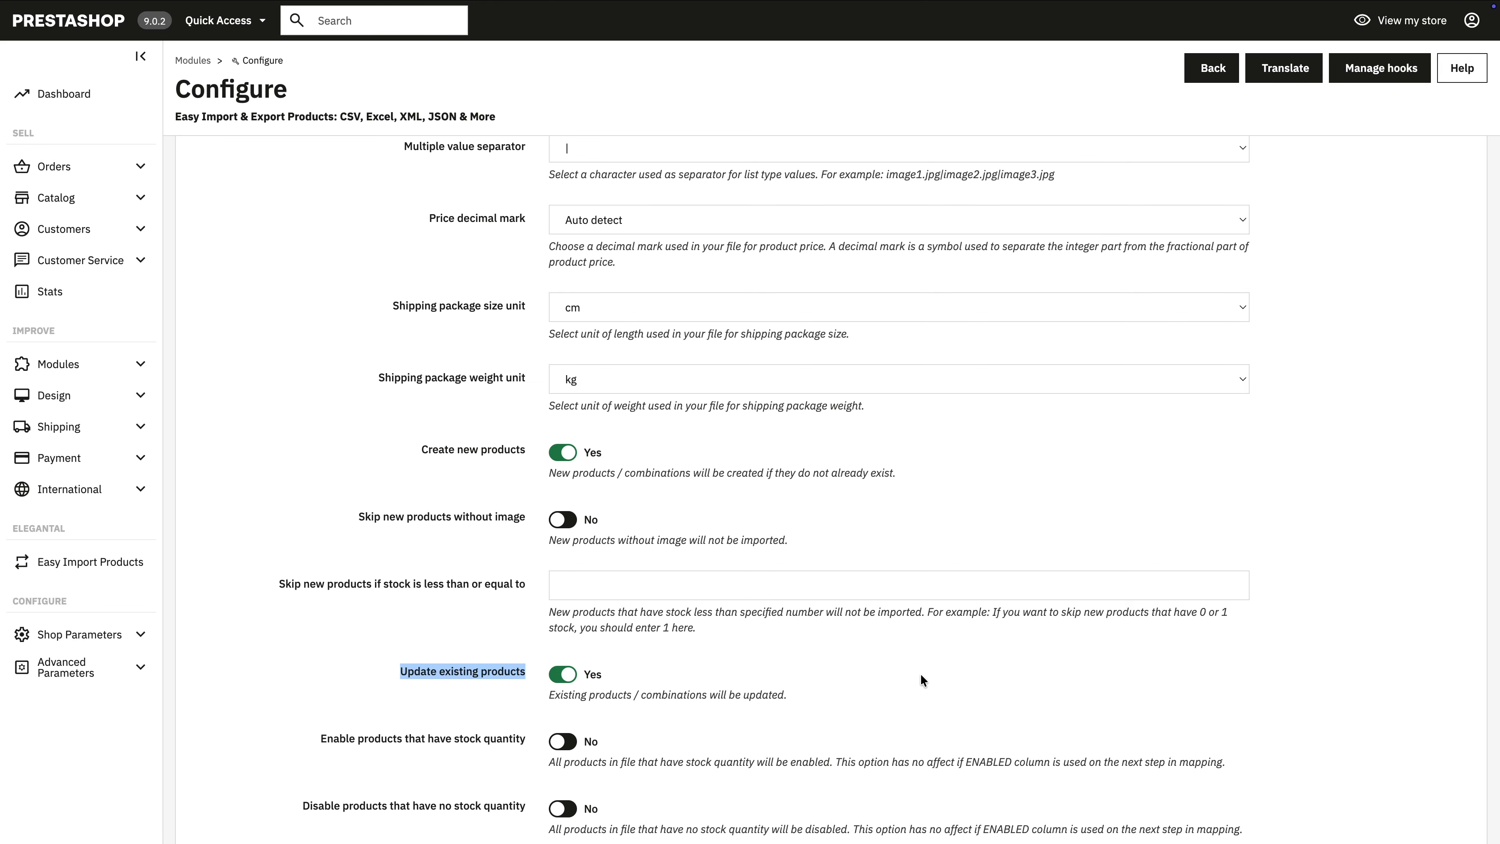
{"action": "left_click", "coordinate": [1383, 572]}
{"action": "scroll", "coordinate": [1382, 573], "scroll_direction": "down", "scroll_amount": 10}
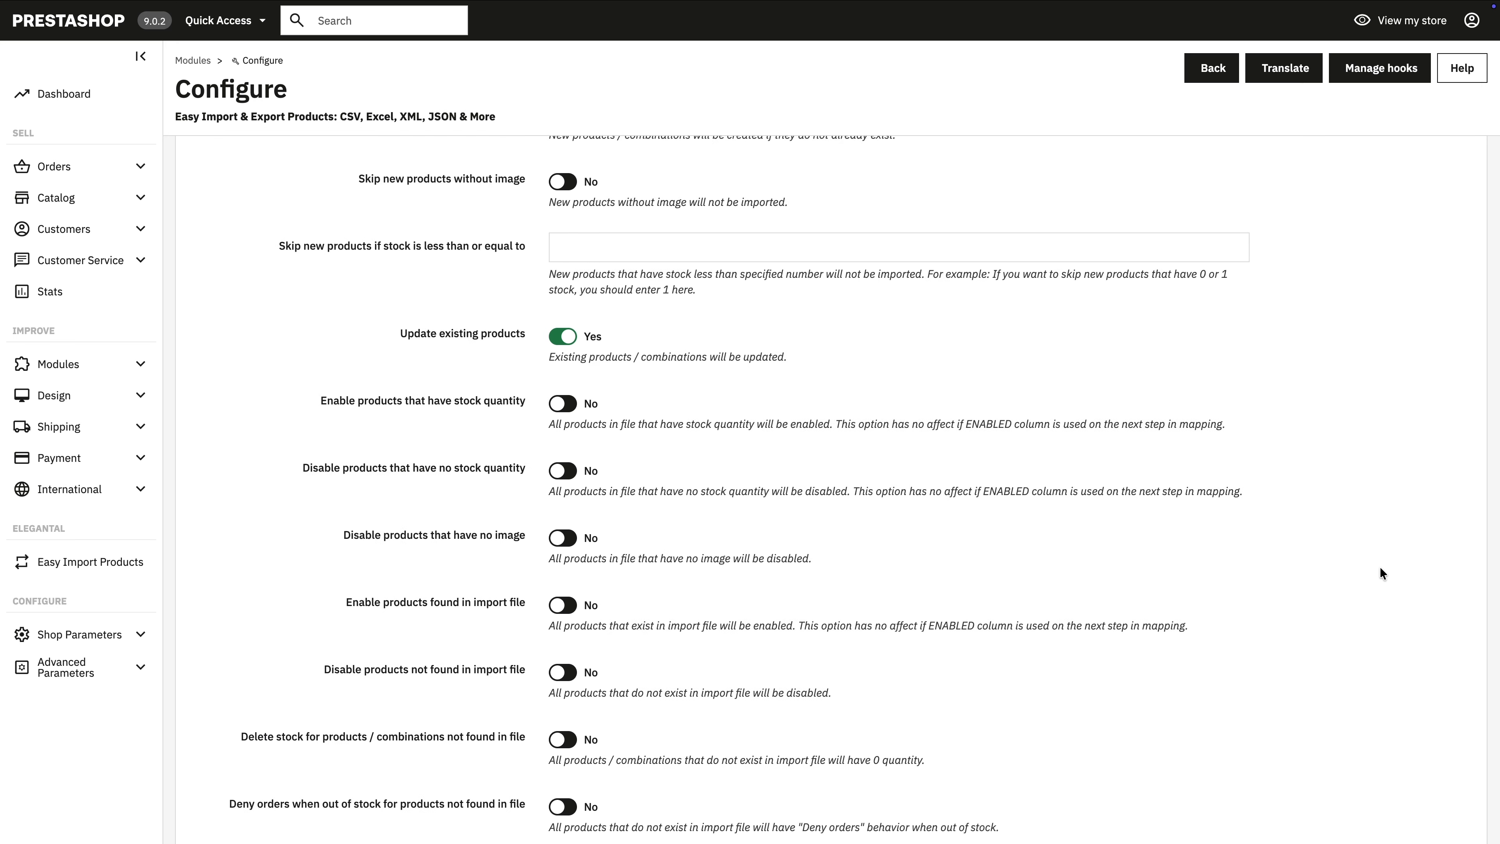
{"action": "left_click", "coordinate": [1426, 744]}
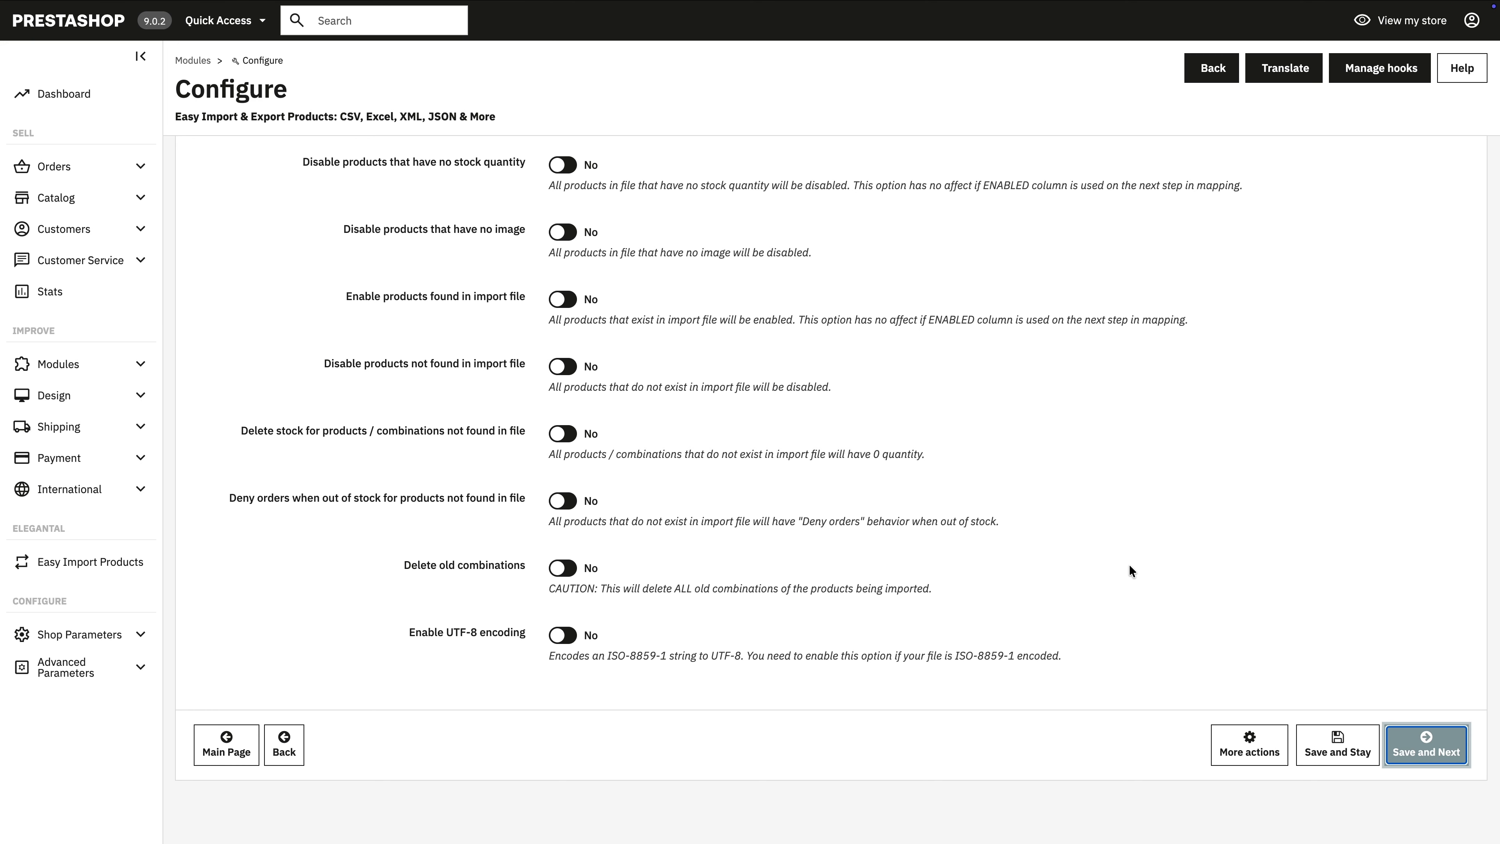
Map the Product Reference column to the field that finds products by reference
{"action": "left_click", "coordinate": [598, 319]}
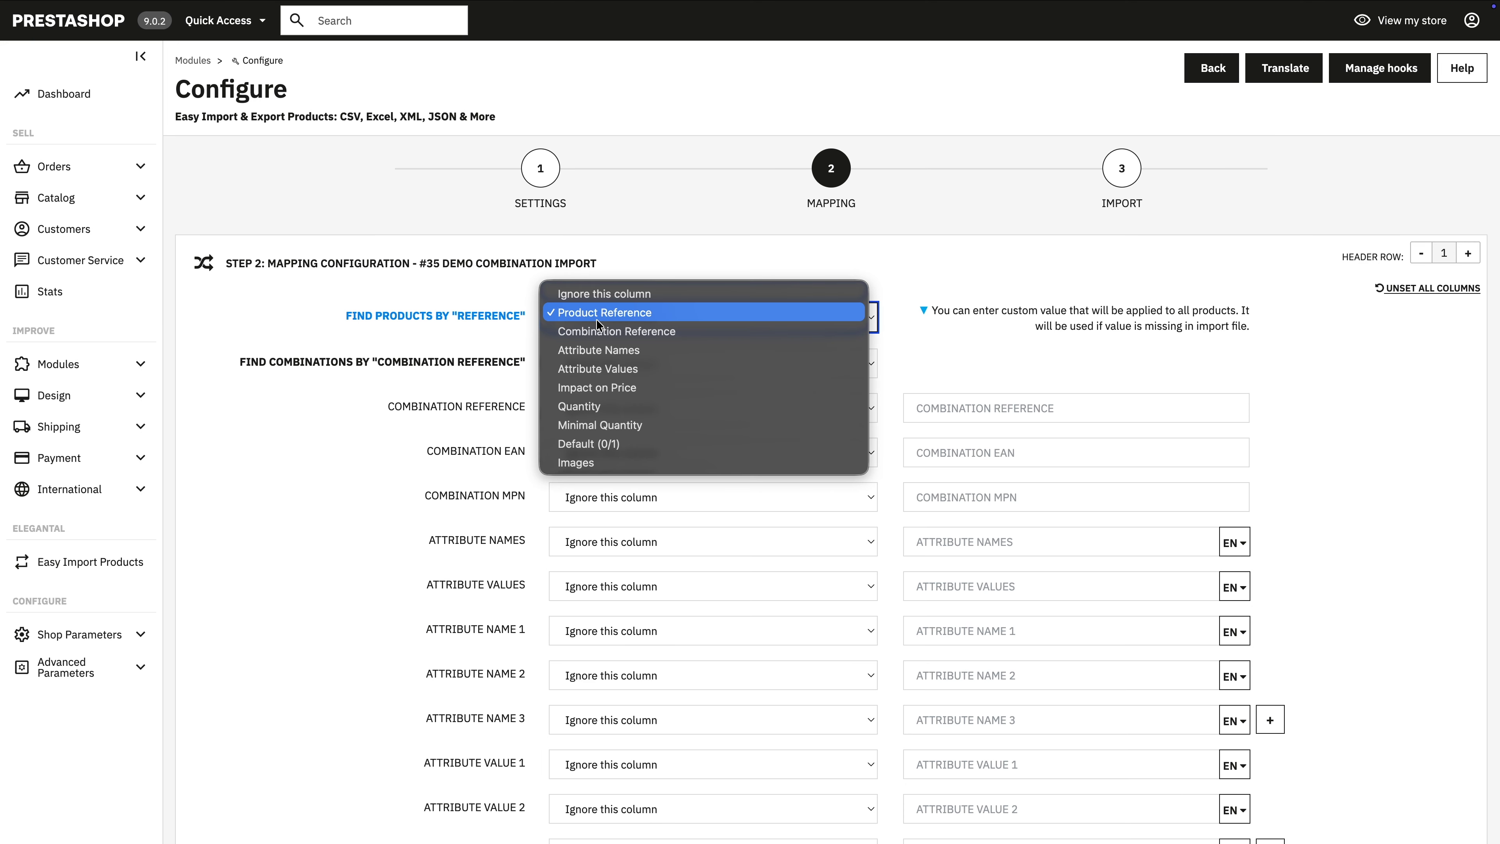
{"action": "left_click", "coordinate": [615, 314]}
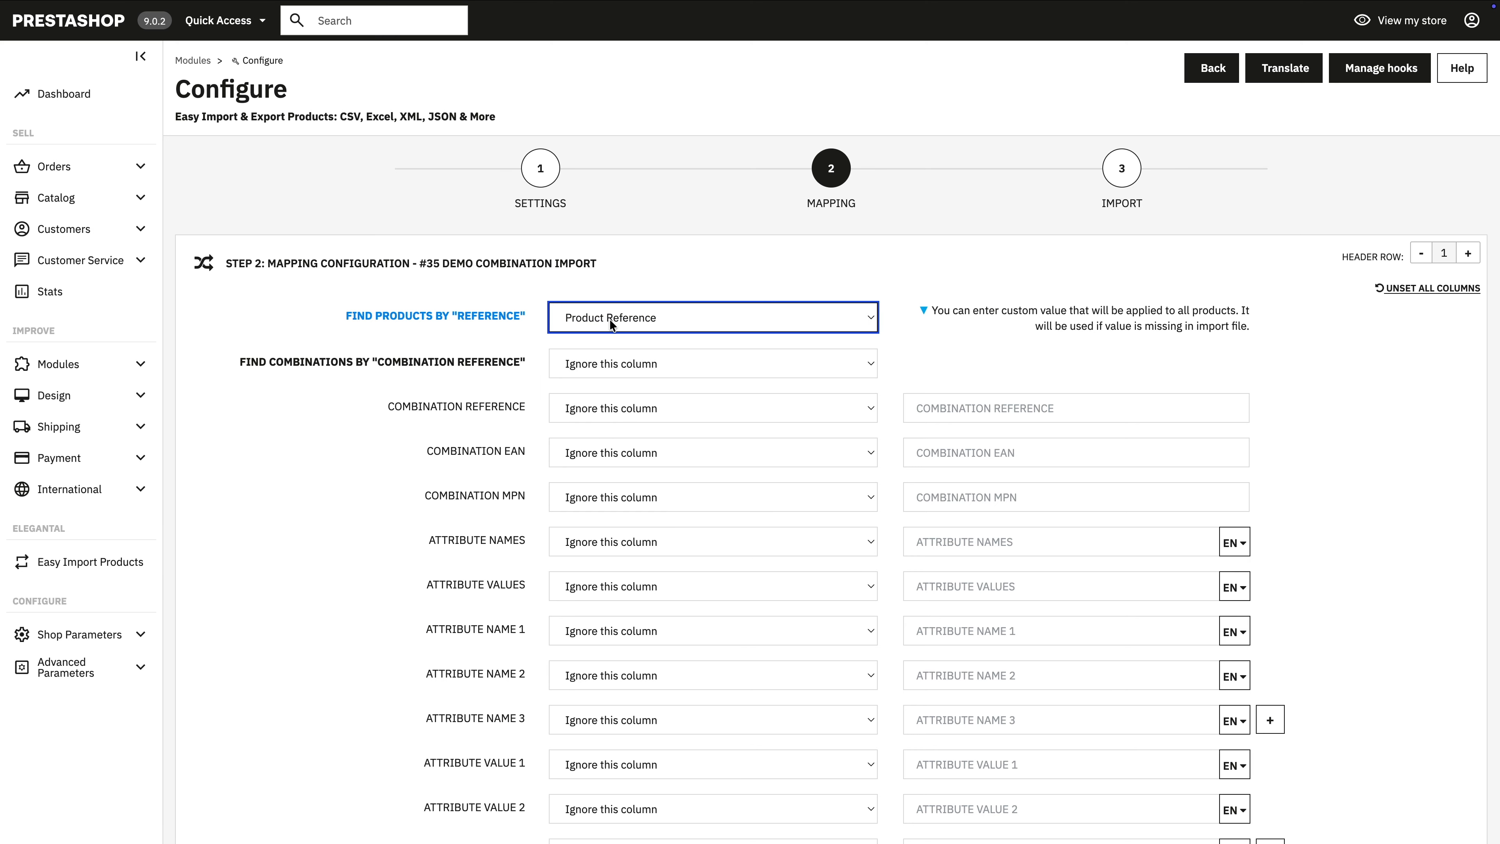
{"action": "left_click_drag", "start_coordinate": [366, 318], "coordinate": [592, 317]}
{"action": "left_click", "coordinate": [595, 317]}
{"action": "left_click", "coordinate": [595, 317]}
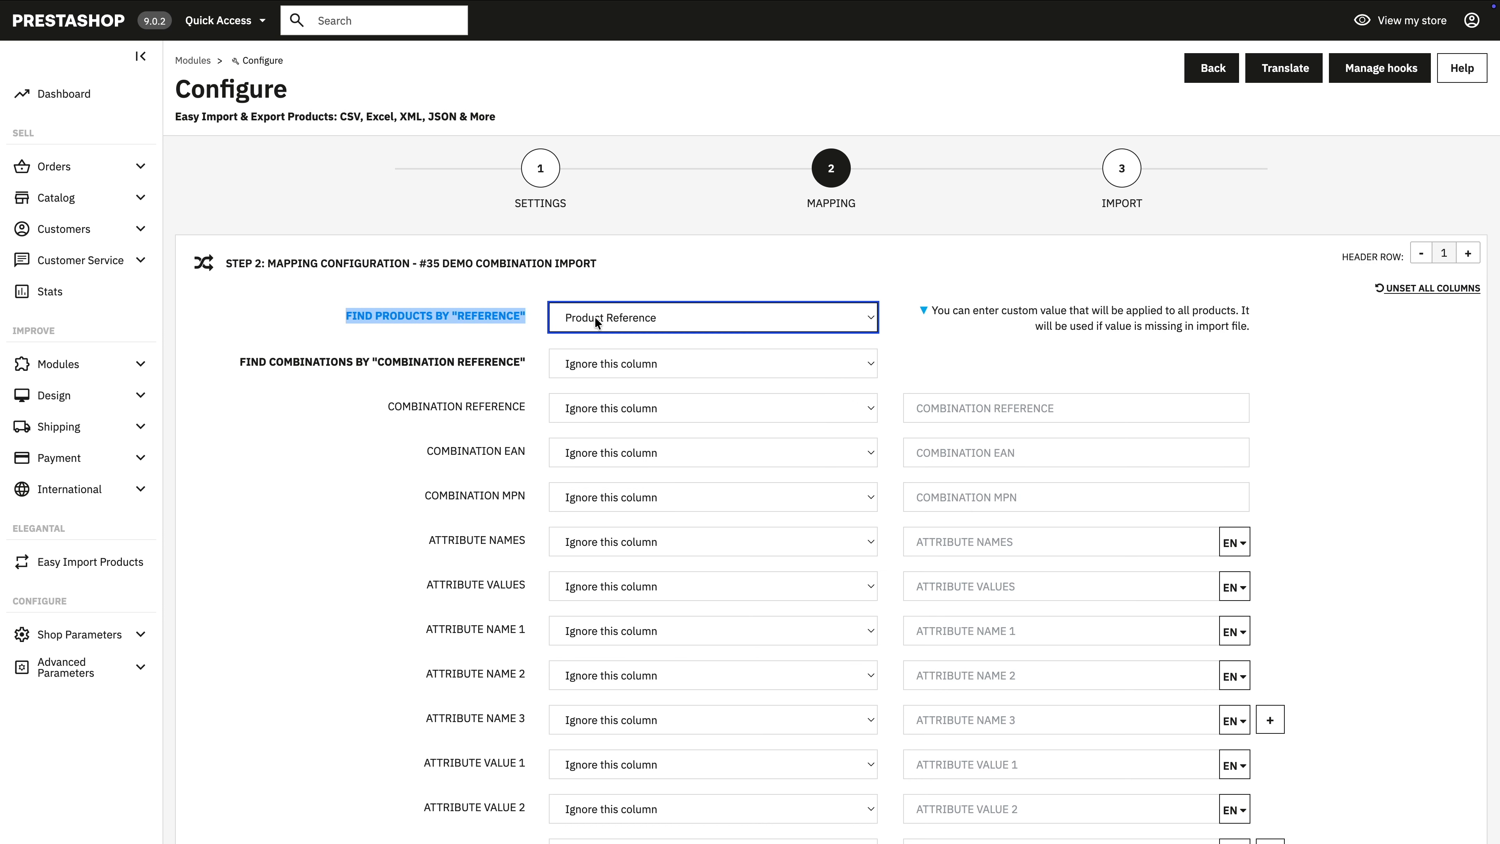
{"action": "left_click", "coordinate": [329, 326]}
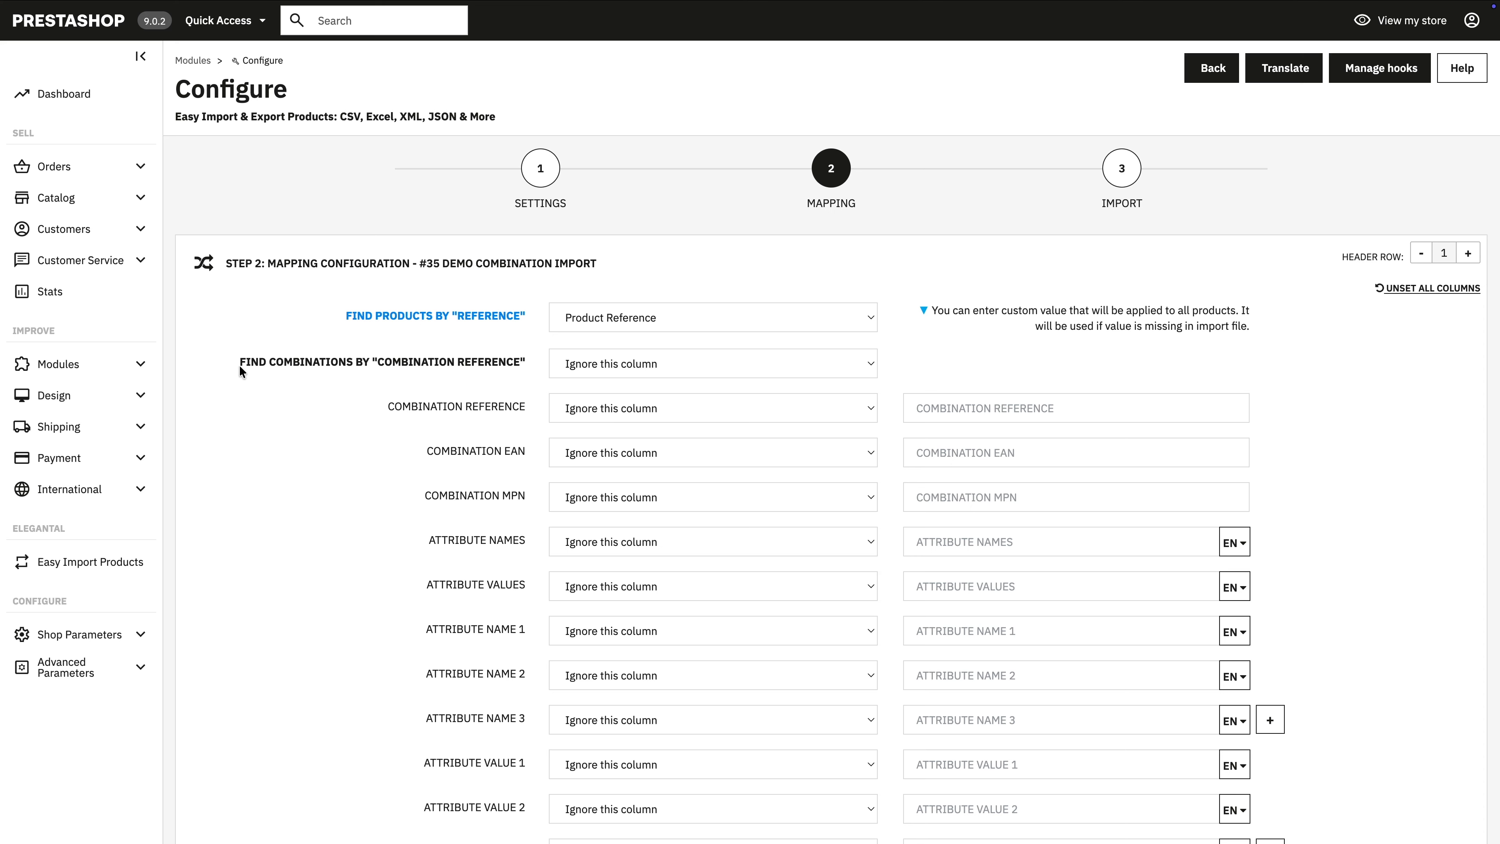
Map the Combination Reference column to the field that finds combinations by combination reference
{"action": "left_click_drag", "start_coordinate": [239, 362], "coordinate": [546, 362]}
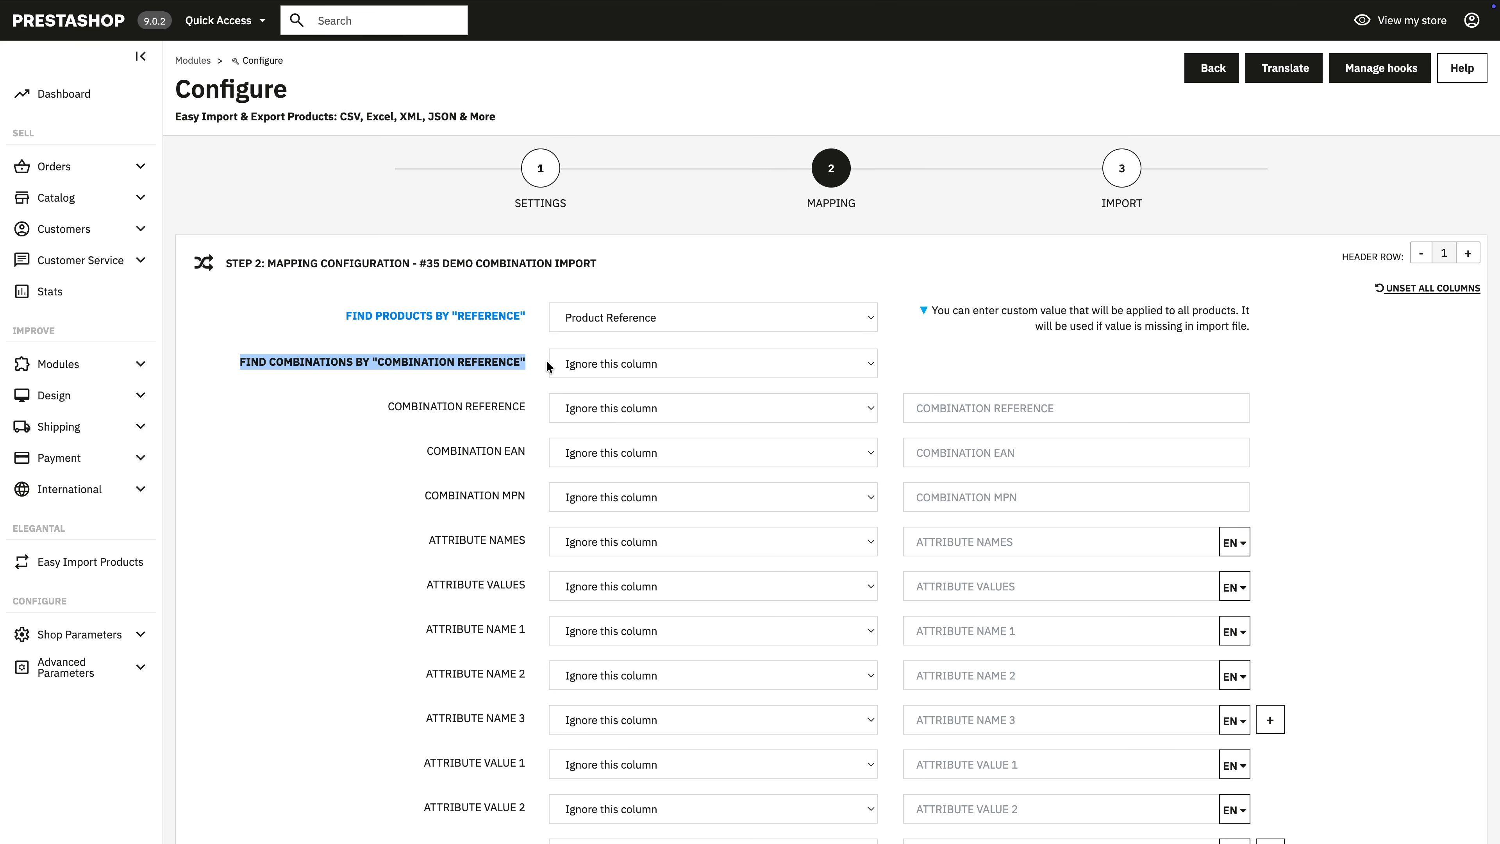
{"action": "left_click", "coordinate": [585, 364]}
{"action": "left_click", "coordinate": [588, 391]}
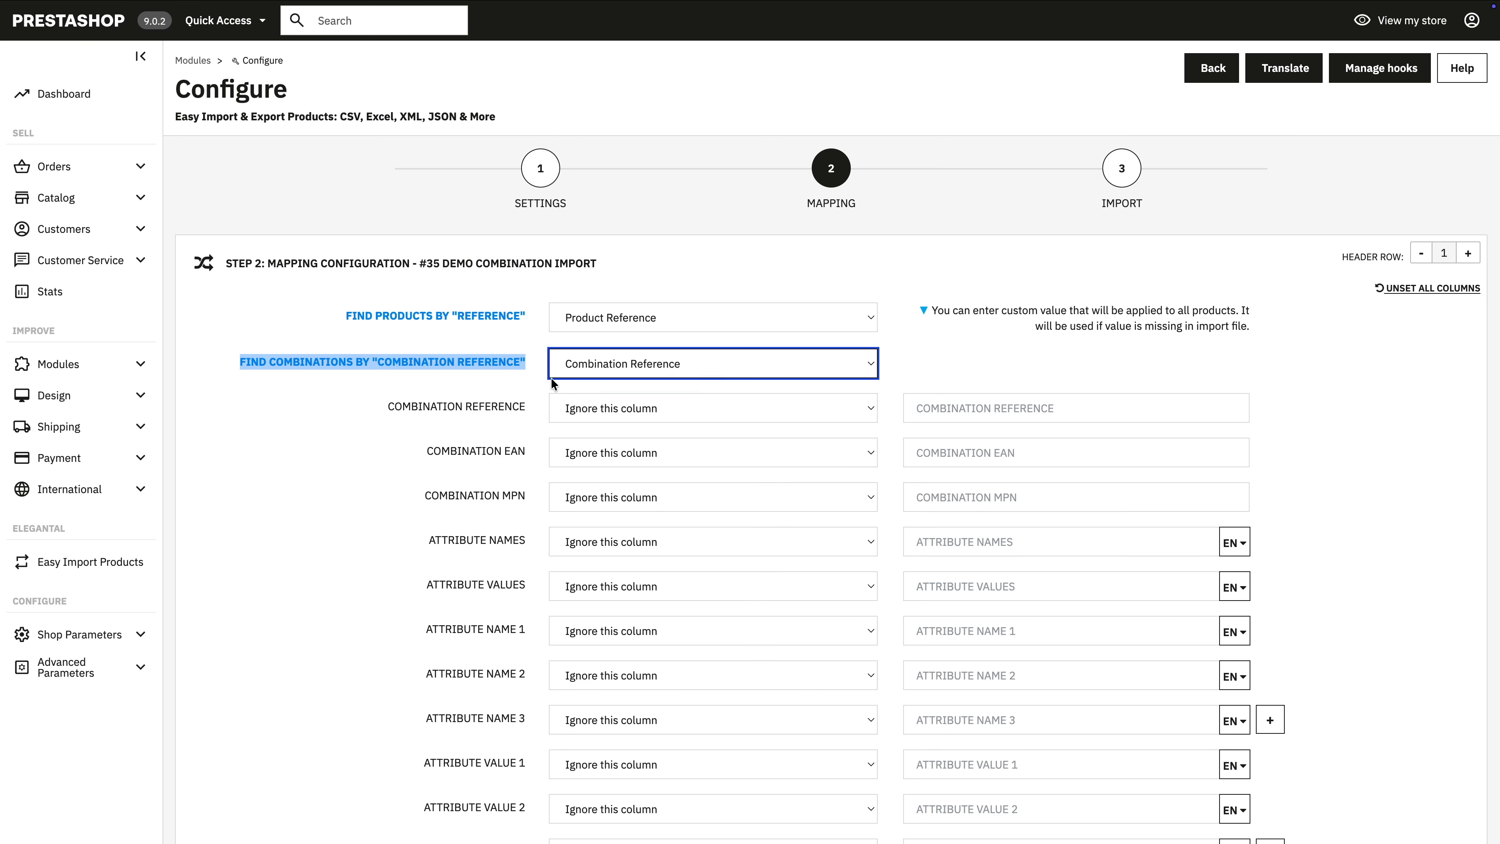
{"action": "left_click", "coordinate": [485, 387]}
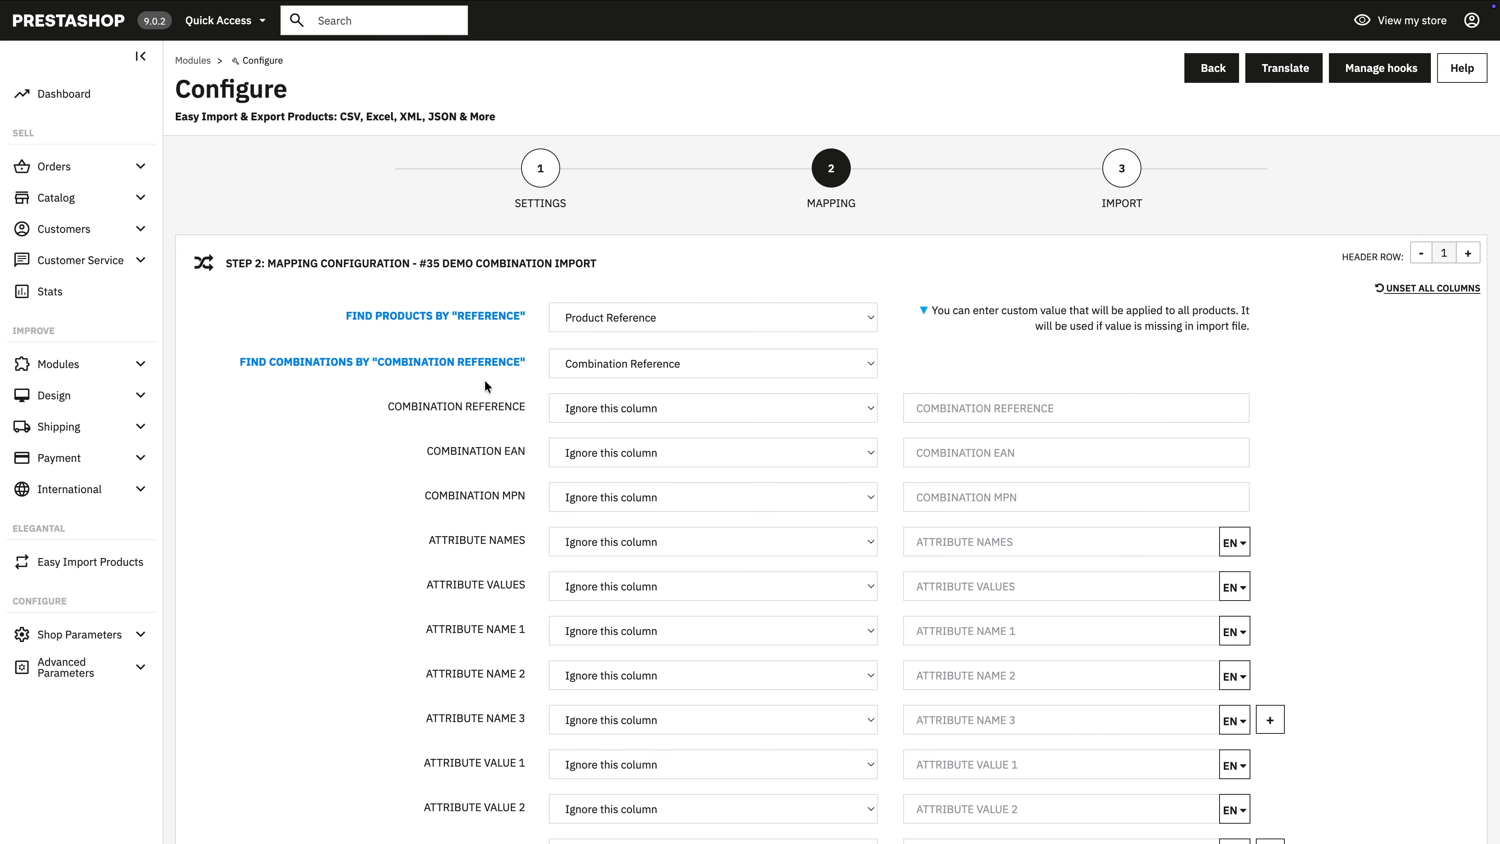
Map the Attribute Names and Attribute Values columns to the fields of the same names
{"action": "scroll", "coordinate": [349, 529], "scroll_direction": "down", "scroll_amount": 2}
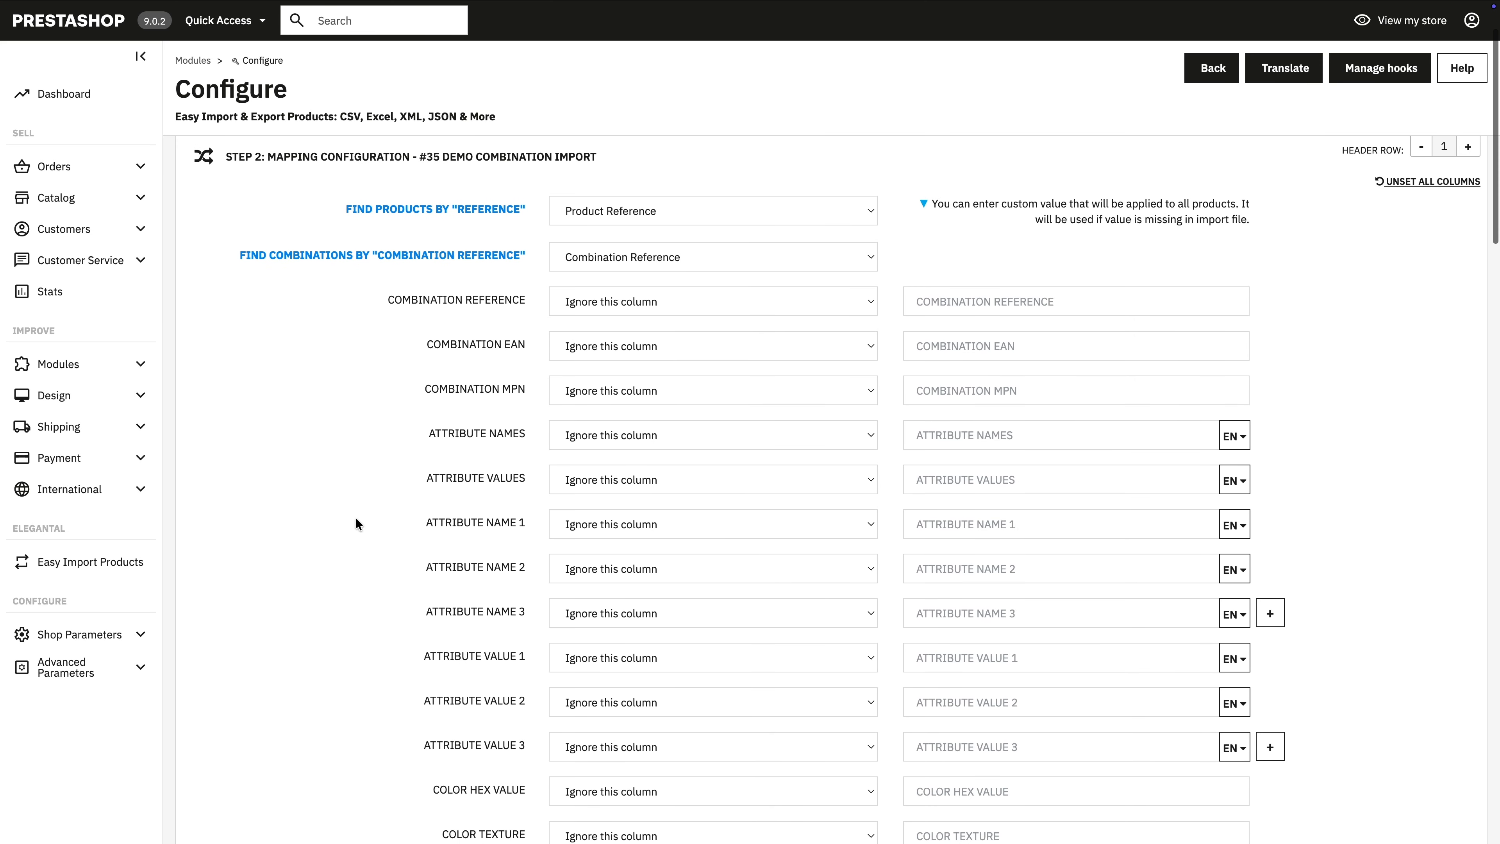
{"action": "left_click", "coordinate": [597, 438]}
{"action": "left_click", "coordinate": [600, 485]}
{"action": "left_click", "coordinate": [595, 476]}
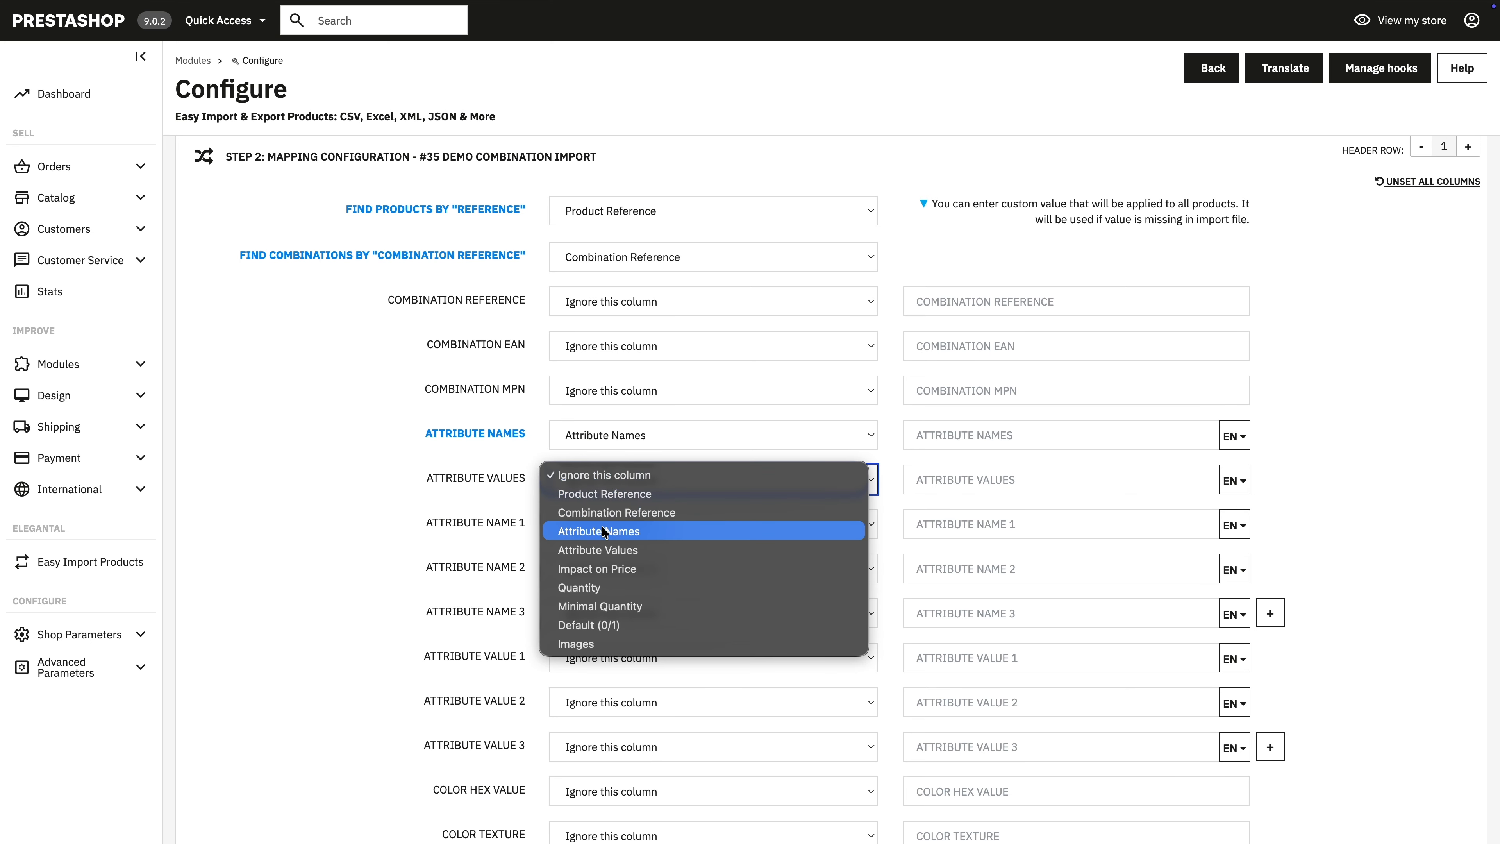
{"action": "left_click", "coordinate": [608, 550]}
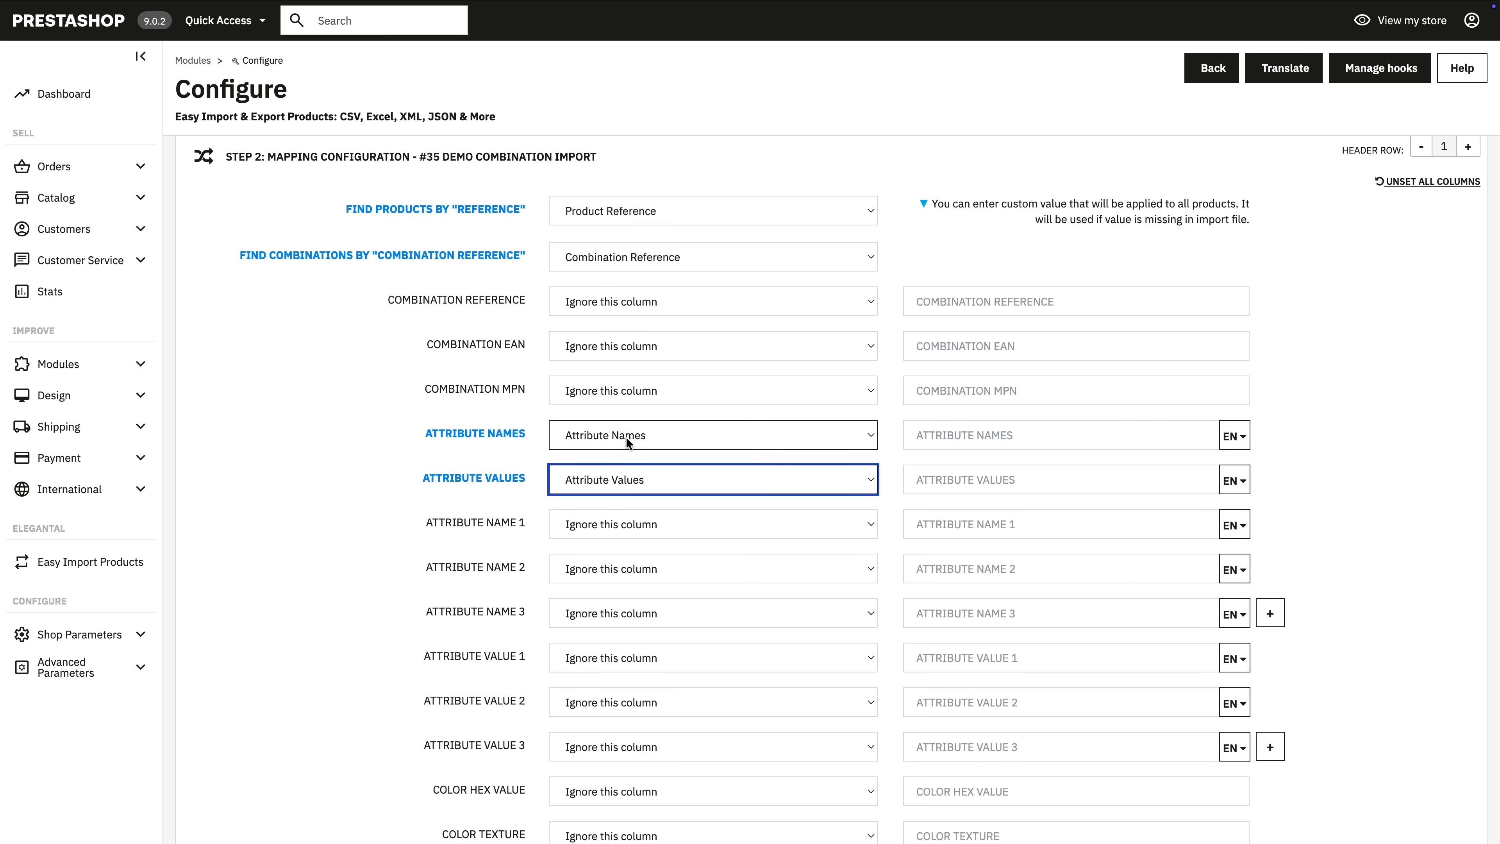
Examine the separate numbered mapping fields, such as Attribute Name 1 and Attribute Value 1, for files with individual attribute columns
{"action": "scroll", "coordinate": [619, 439], "scroll_direction": "down", "scroll_amount": 4}
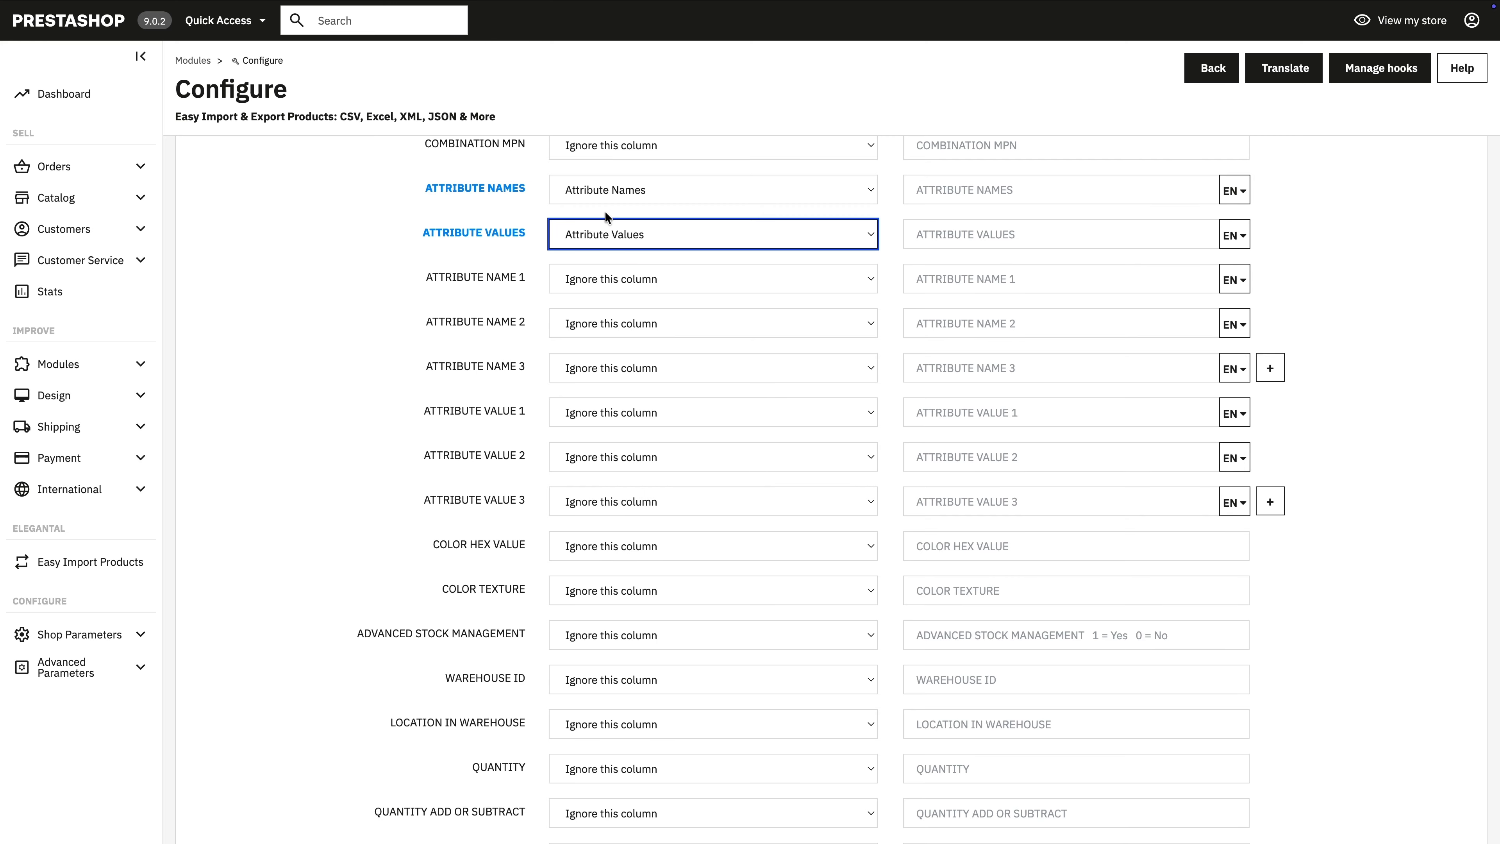
{"action": "left_click_drag", "start_coordinate": [430, 278], "coordinate": [464, 281]}
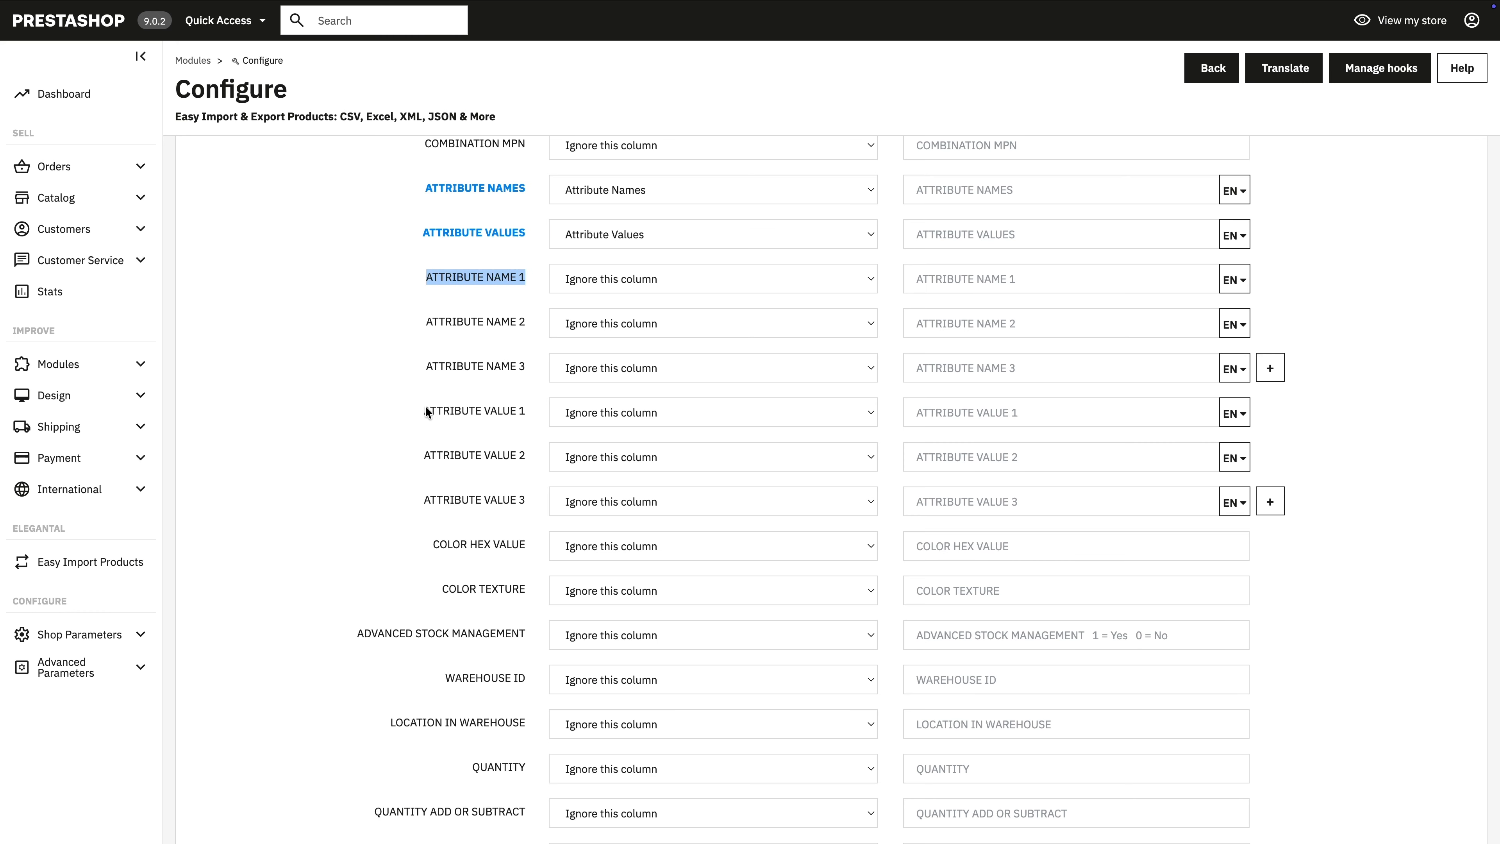
{"action": "left_click_drag", "start_coordinate": [426, 411], "coordinate": [488, 408]}
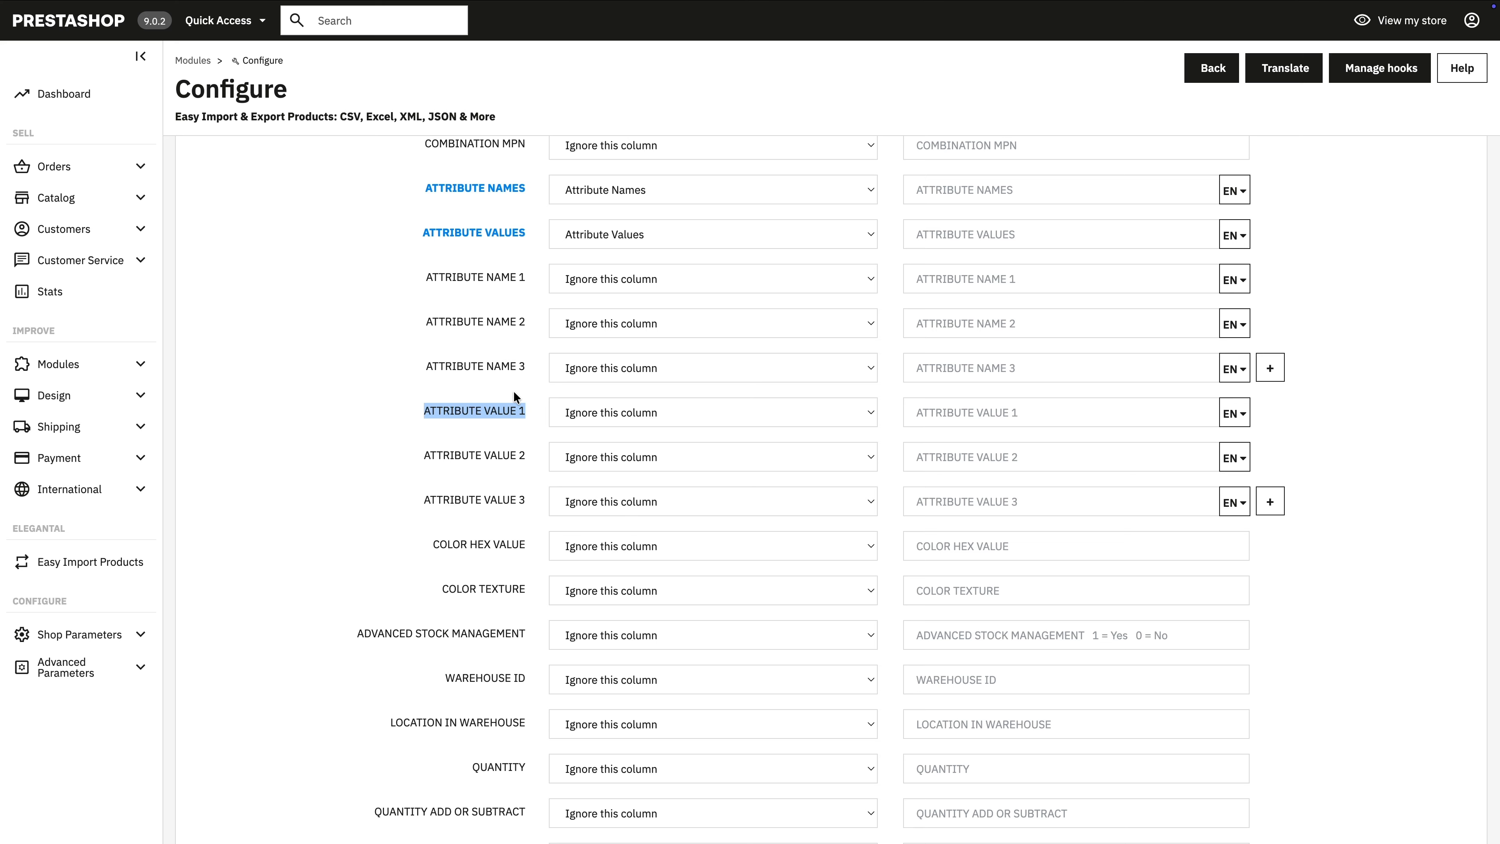
{"action": "left_click", "coordinate": [355, 331]}
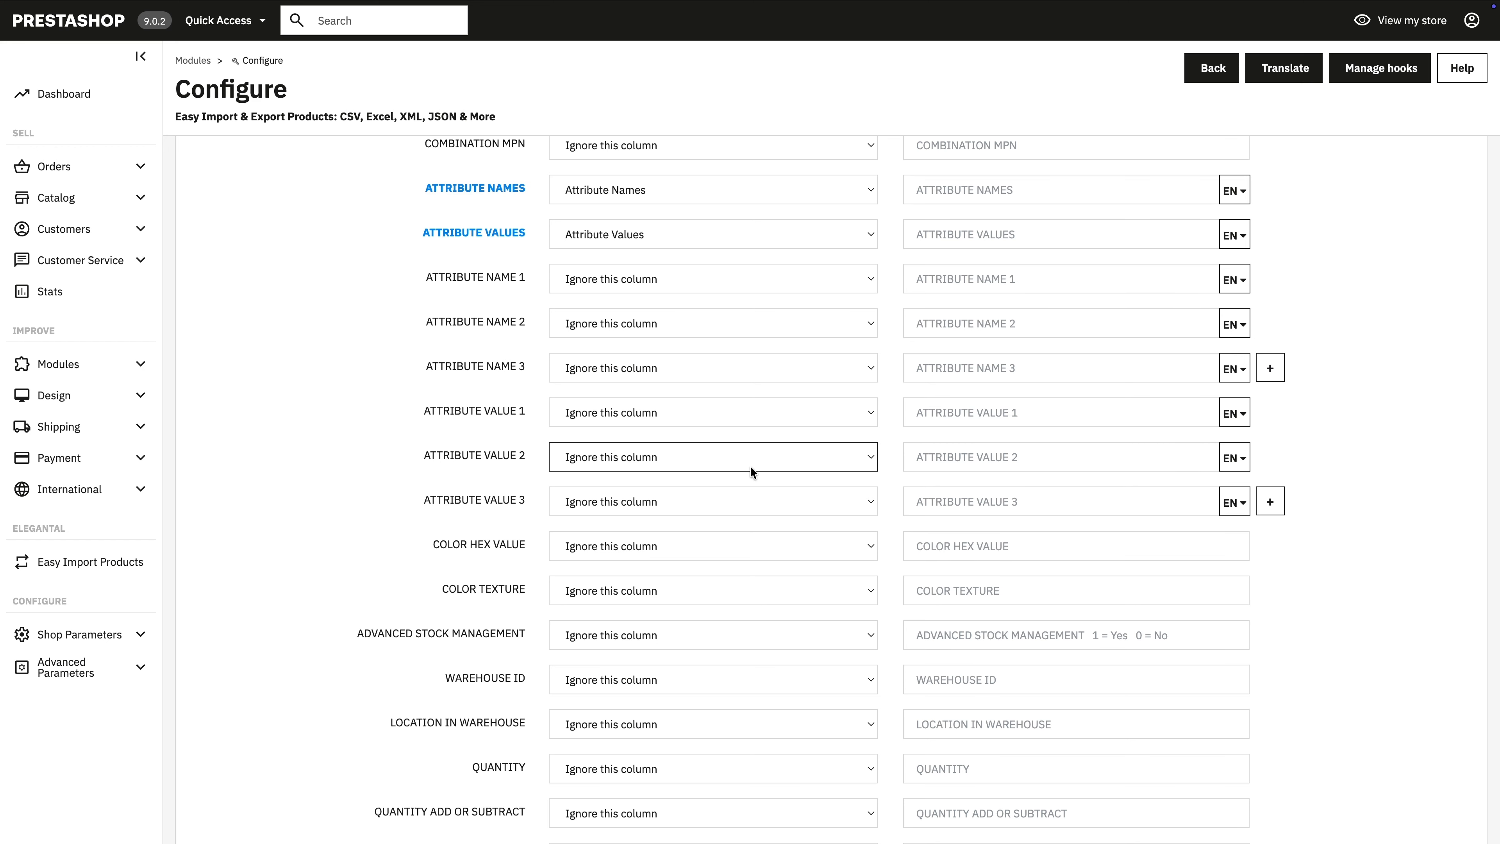
Map the Quantity and Impact on Price columns to their matching combination fields
{"action": "scroll", "coordinate": [676, 513], "scroll_direction": "down", "scroll_amount": 4}
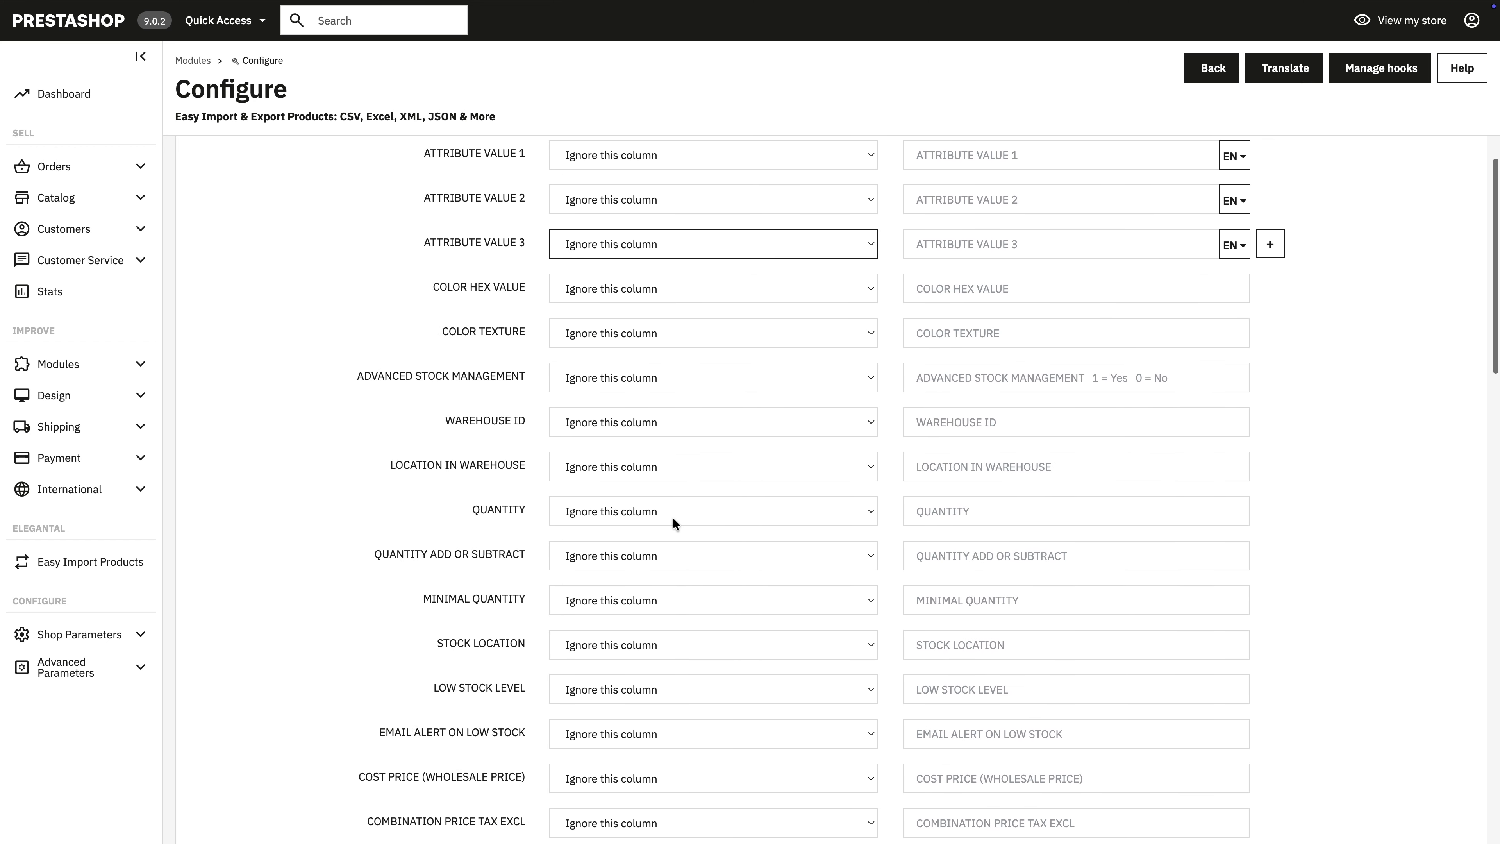
{"action": "left_click", "coordinate": [614, 512]}
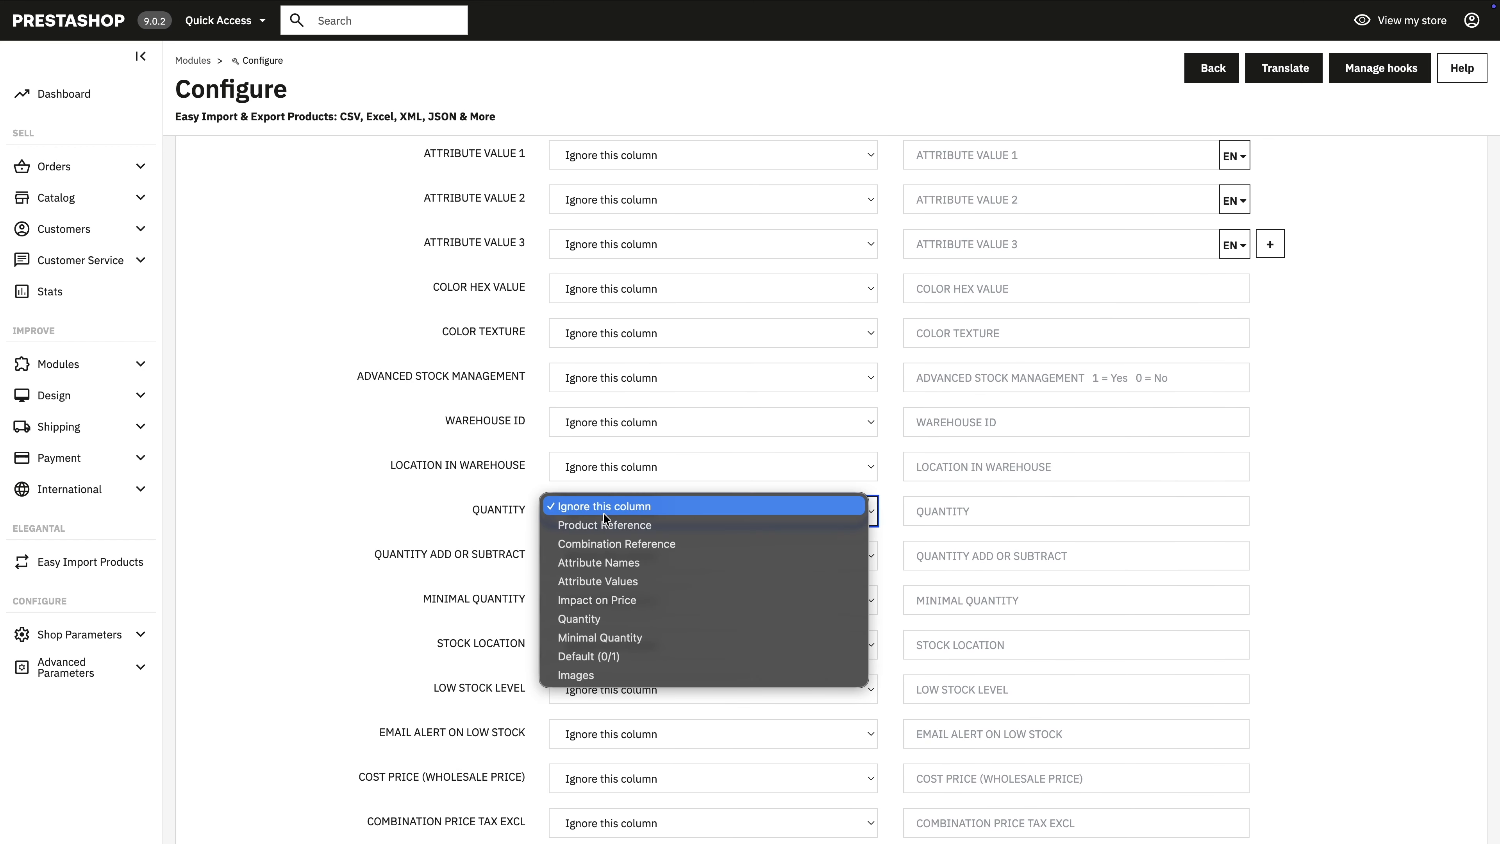
{"action": "left_click", "coordinate": [598, 617]}
{"action": "scroll", "coordinate": [601, 574], "scroll_direction": "down", "scroll_amount": 5}
{"action": "left_click", "coordinate": [597, 570]}
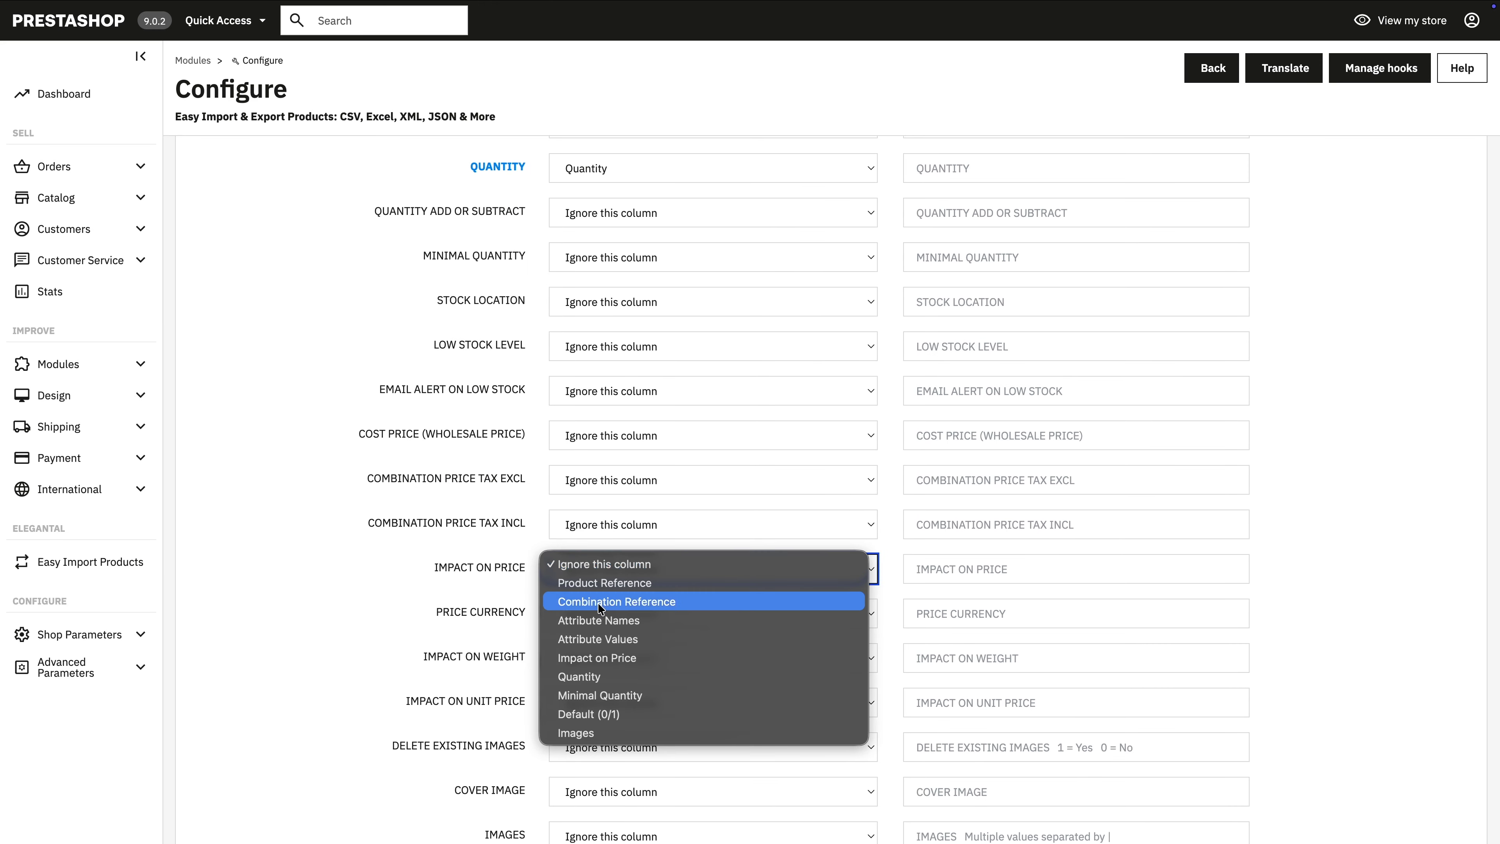
{"action": "left_click", "coordinate": [601, 656]}
Map the Images column to the combination's Images field
{"action": "scroll", "coordinate": [608, 631], "scroll_direction": "down", "scroll_amount": 5}
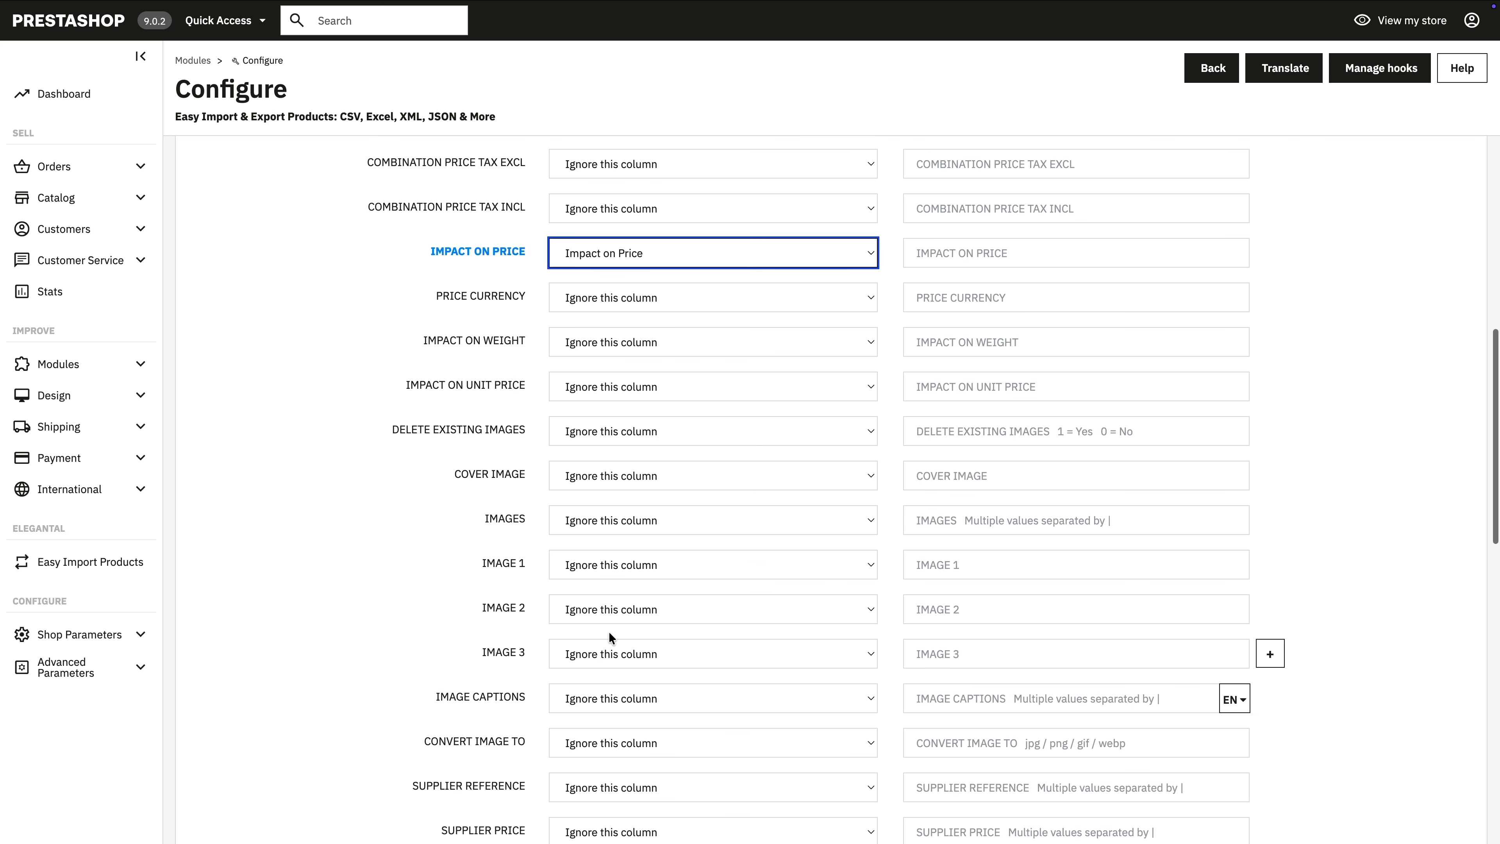
{"action": "left_click", "coordinate": [588, 518]}
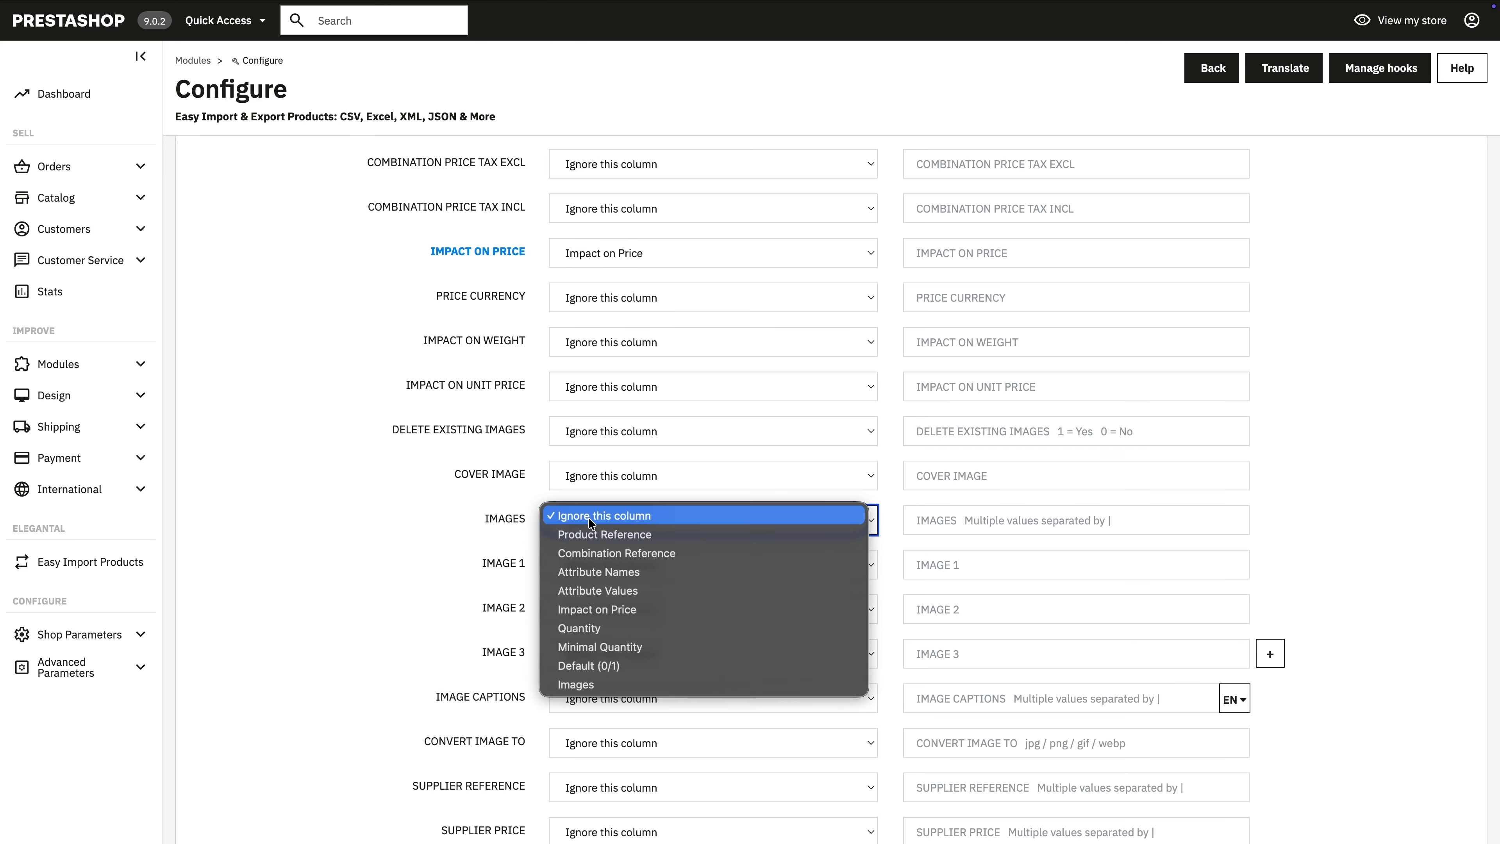
{"action": "left_click", "coordinate": [598, 683]}
{"action": "scroll", "coordinate": [650, 627], "scroll_direction": "down", "scroll_amount": 3}
{"action": "scroll", "coordinate": [651, 626], "scroll_direction": "down", "scroll_amount": 3}
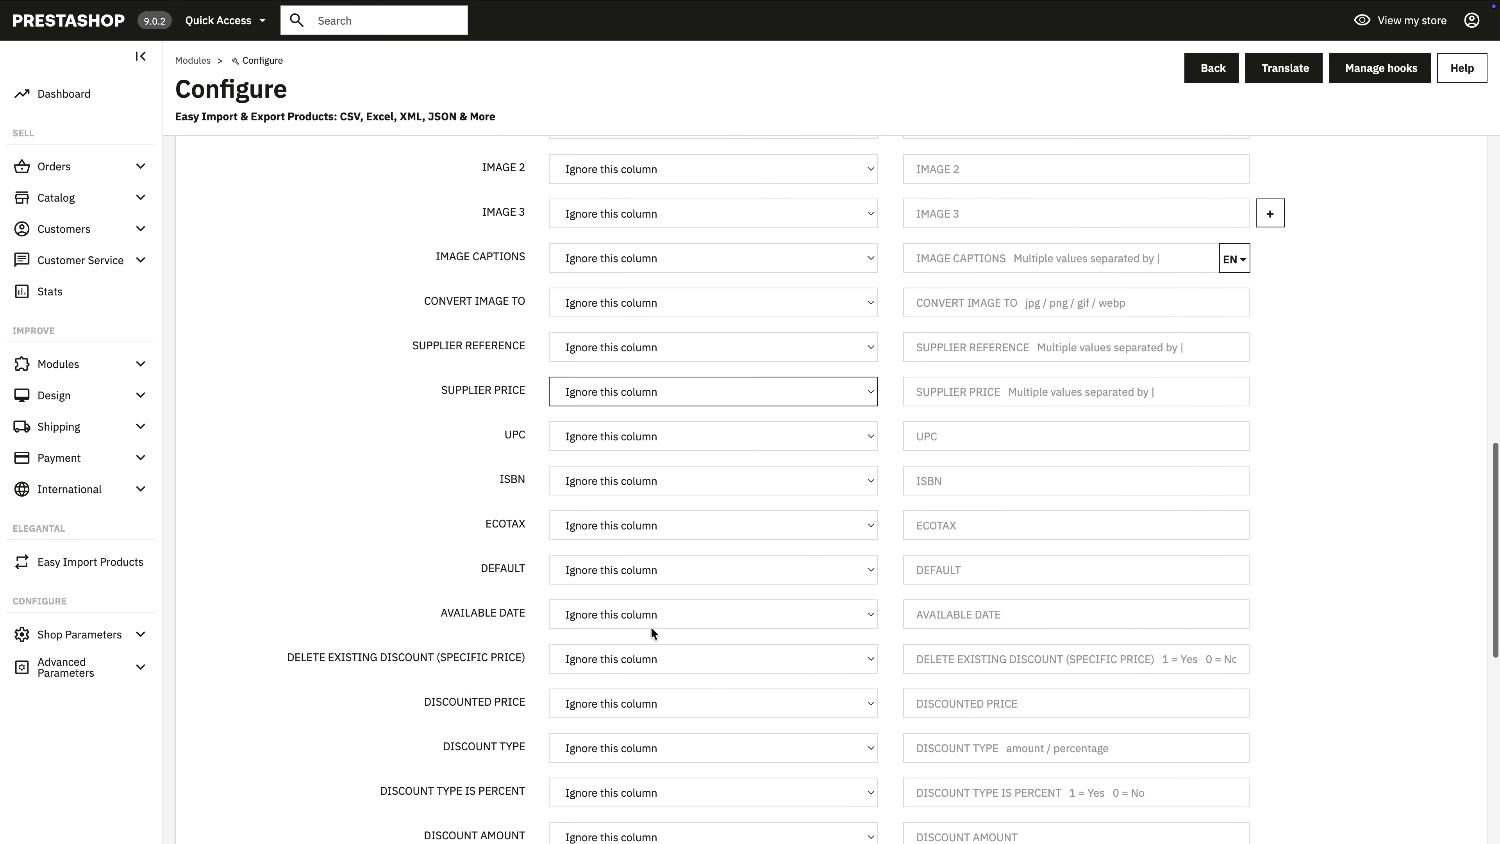
Map the Minimal Quantity and Default (0/1) columns to the combination's Minimal Quantity and Default fields
{"action": "scroll", "coordinate": [651, 626], "scroll_direction": "up", "scroll_amount": 14}
{"action": "left_click", "coordinate": [614, 443]}
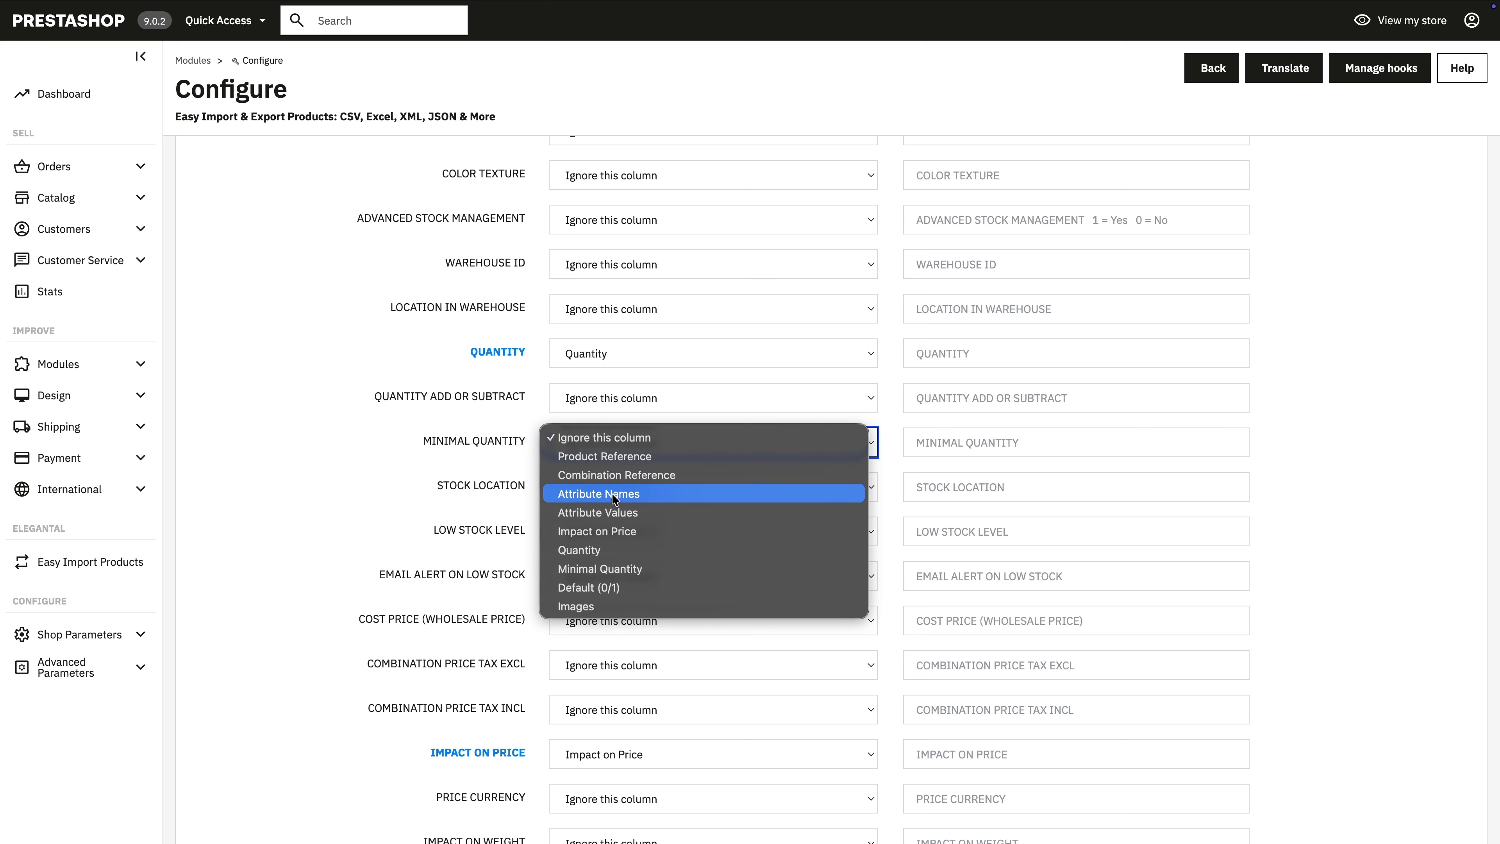
{"action": "left_click", "coordinate": [611, 568]}
{"action": "scroll", "coordinate": [1241, 502], "scroll_direction": "down", "scroll_amount": 17}
{"action": "left_click", "coordinate": [663, 470]}
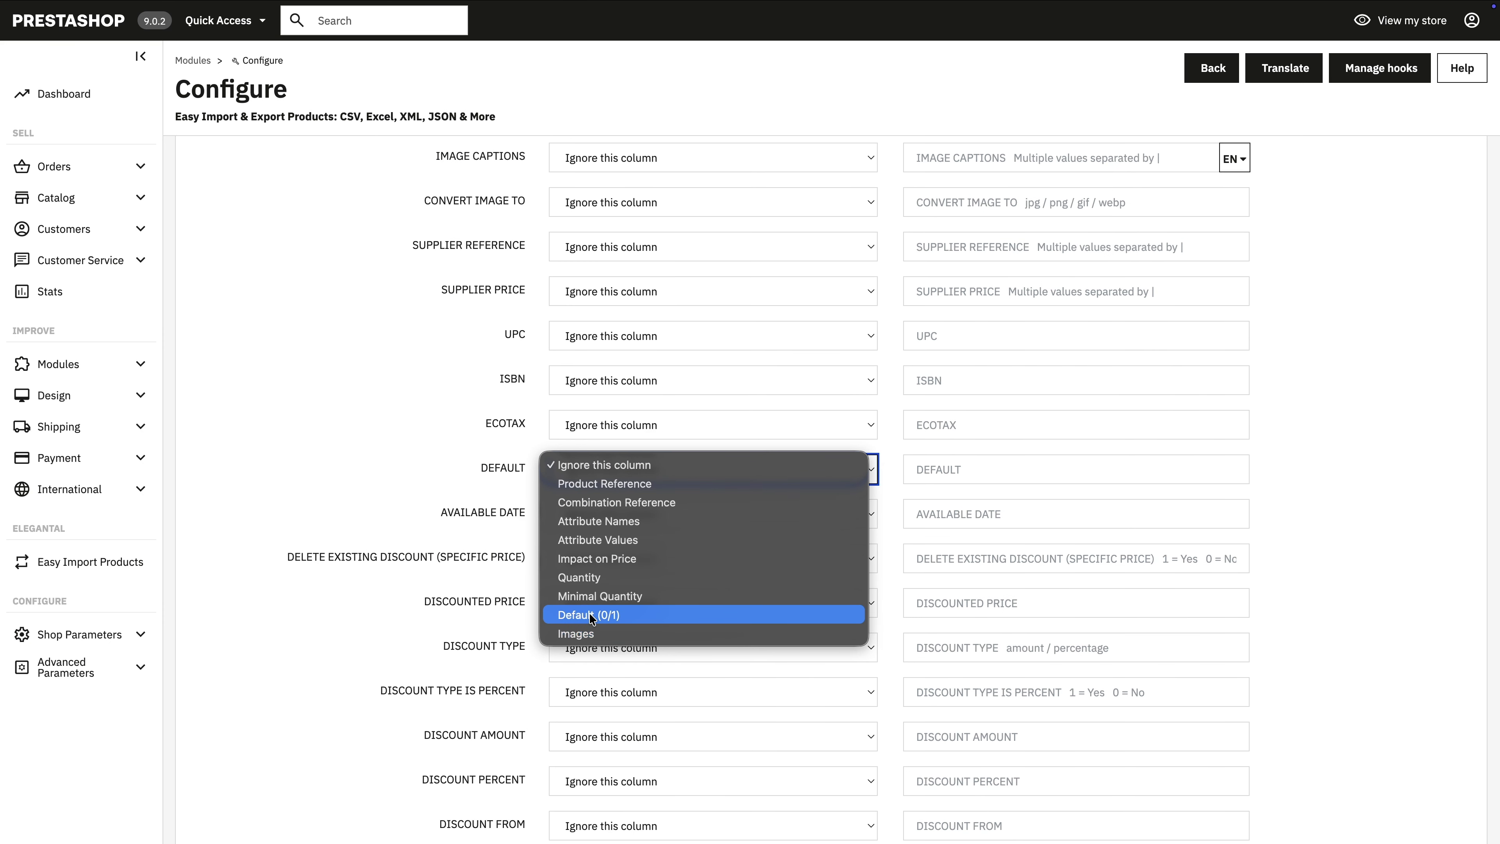
{"action": "left_click", "coordinate": [620, 616]}
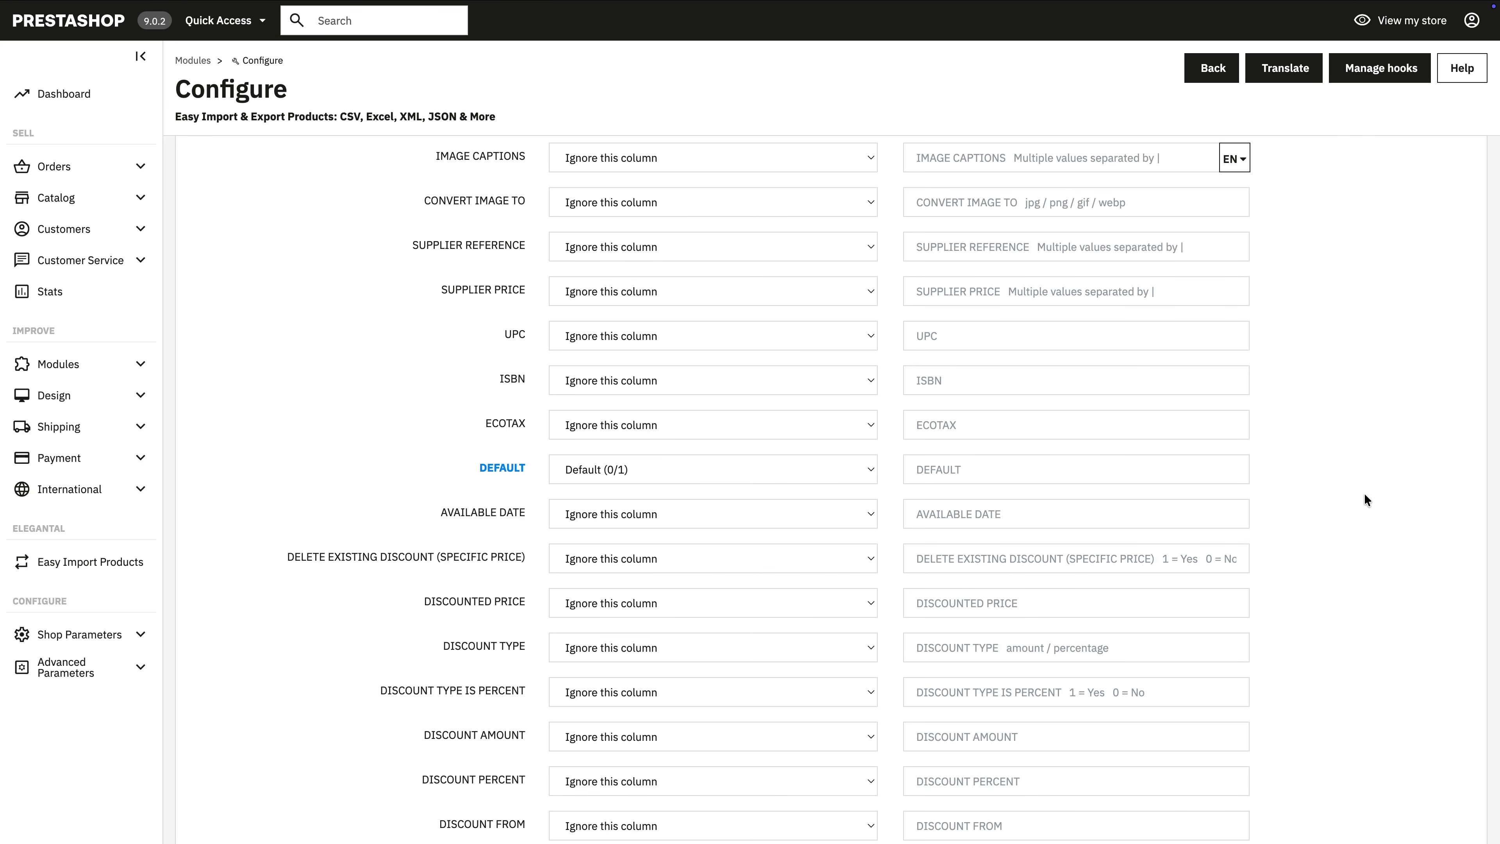
Review the combination column mappings from start to end, then save them and continue to the import step
{"action": "scroll", "coordinate": [1364, 492], "scroll_direction": "up", "scroll_amount": 8}
{"action": "scroll", "coordinate": [1004, 334], "scroll_direction": "up", "scroll_amount": 1}
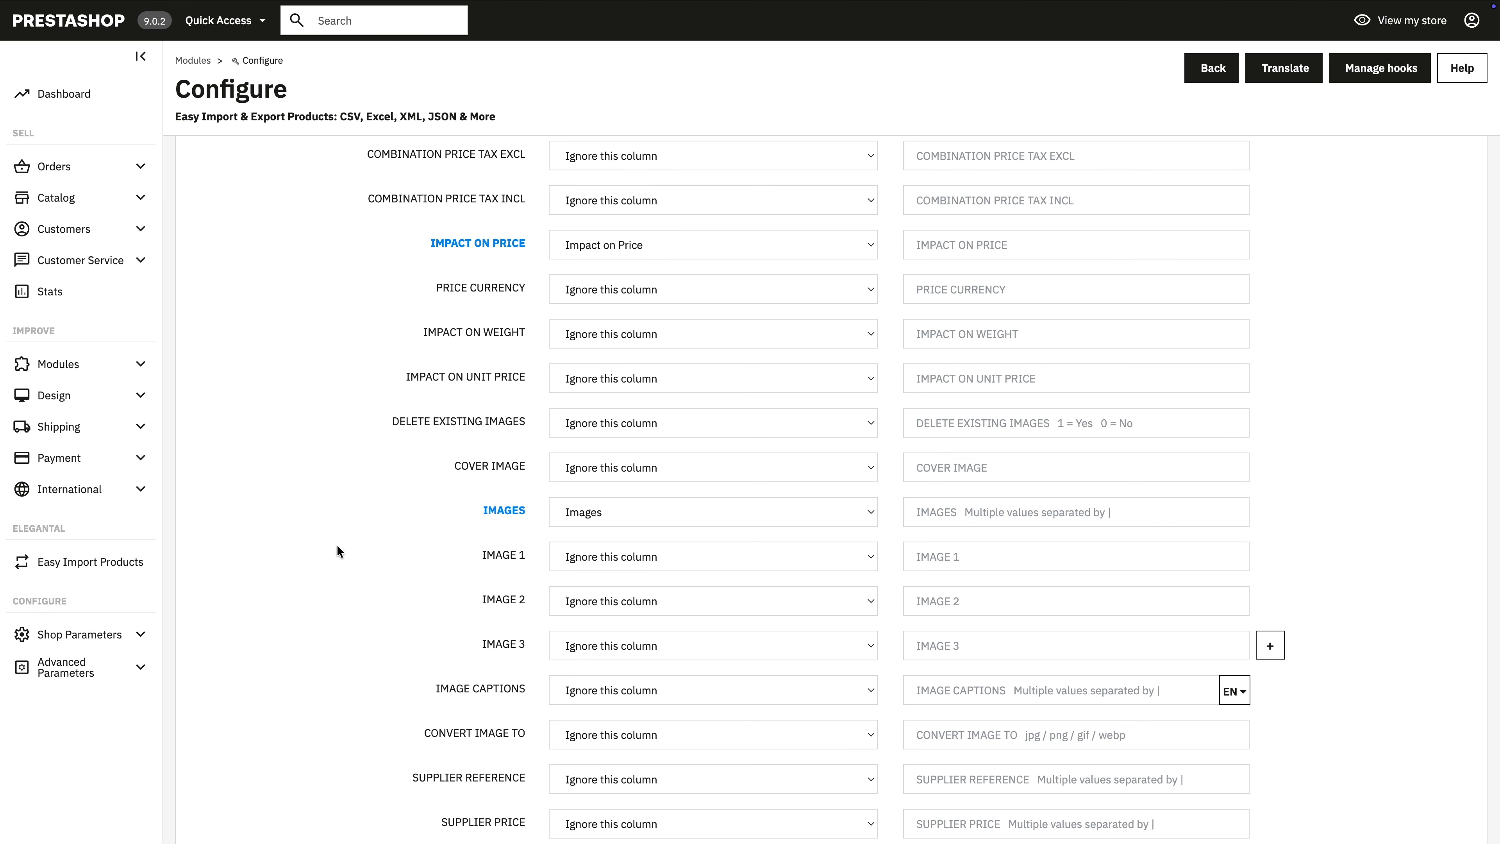
{"action": "scroll", "coordinate": [337, 544], "scroll_direction": "down", "scroll_amount": 8}
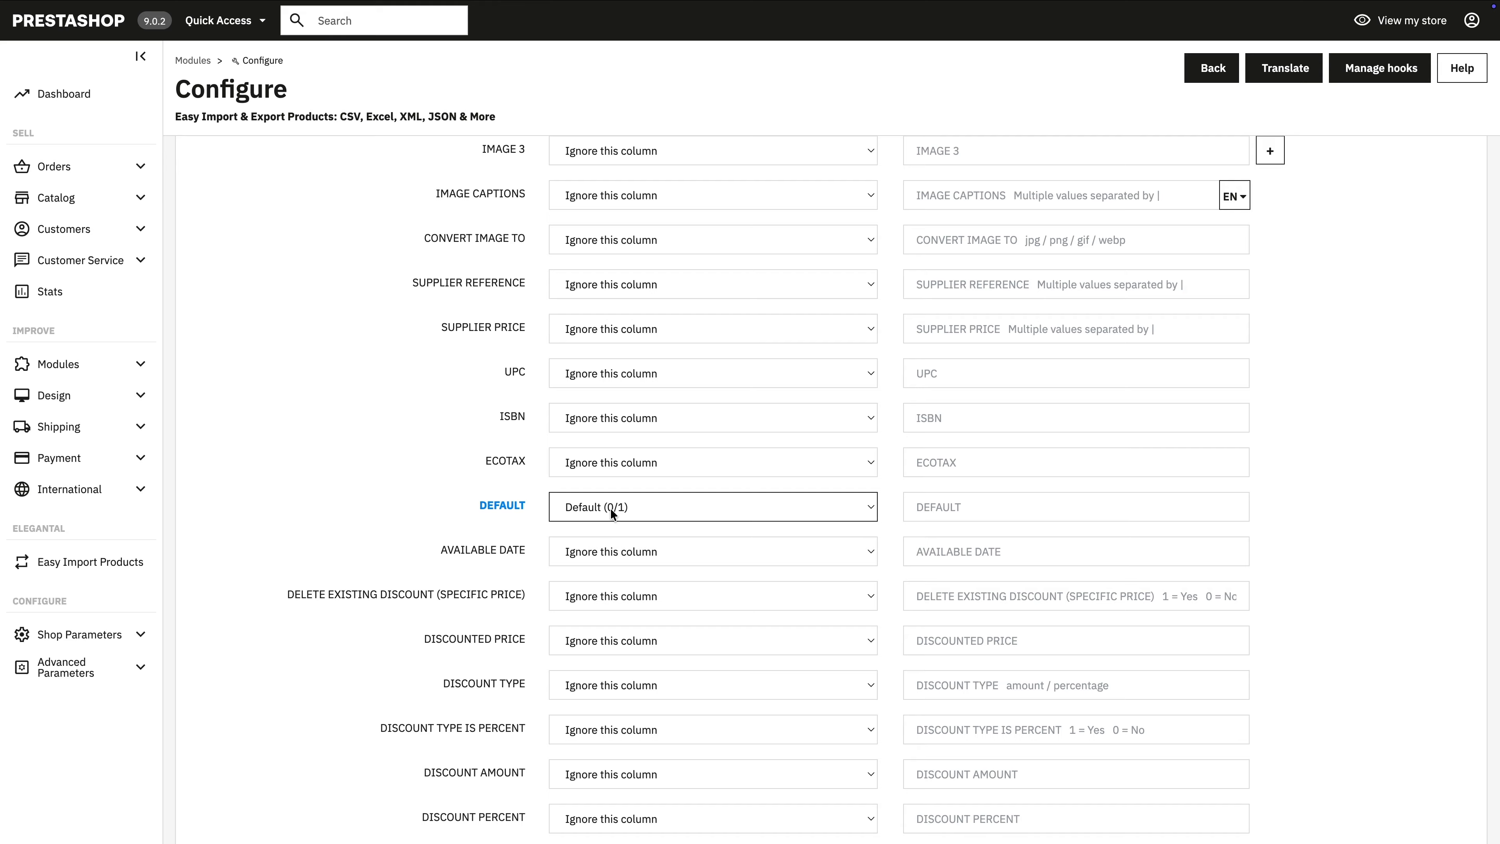
{"action": "scroll", "coordinate": [611, 508], "scroll_direction": "down", "scroll_amount": 10}
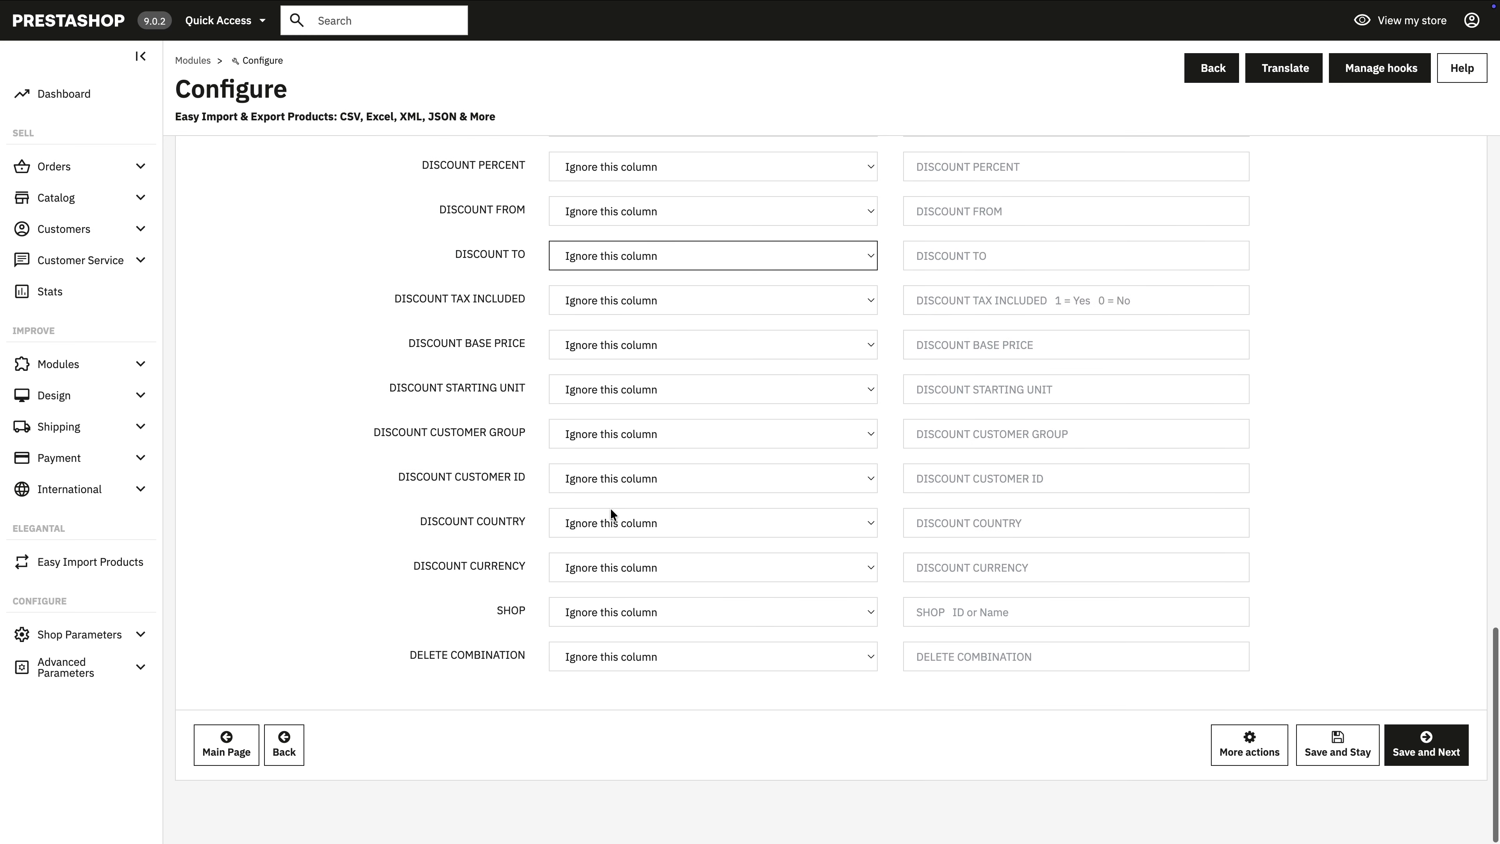
{"action": "scroll", "coordinate": [608, 497], "scroll_direction": "up", "scroll_amount": 15}
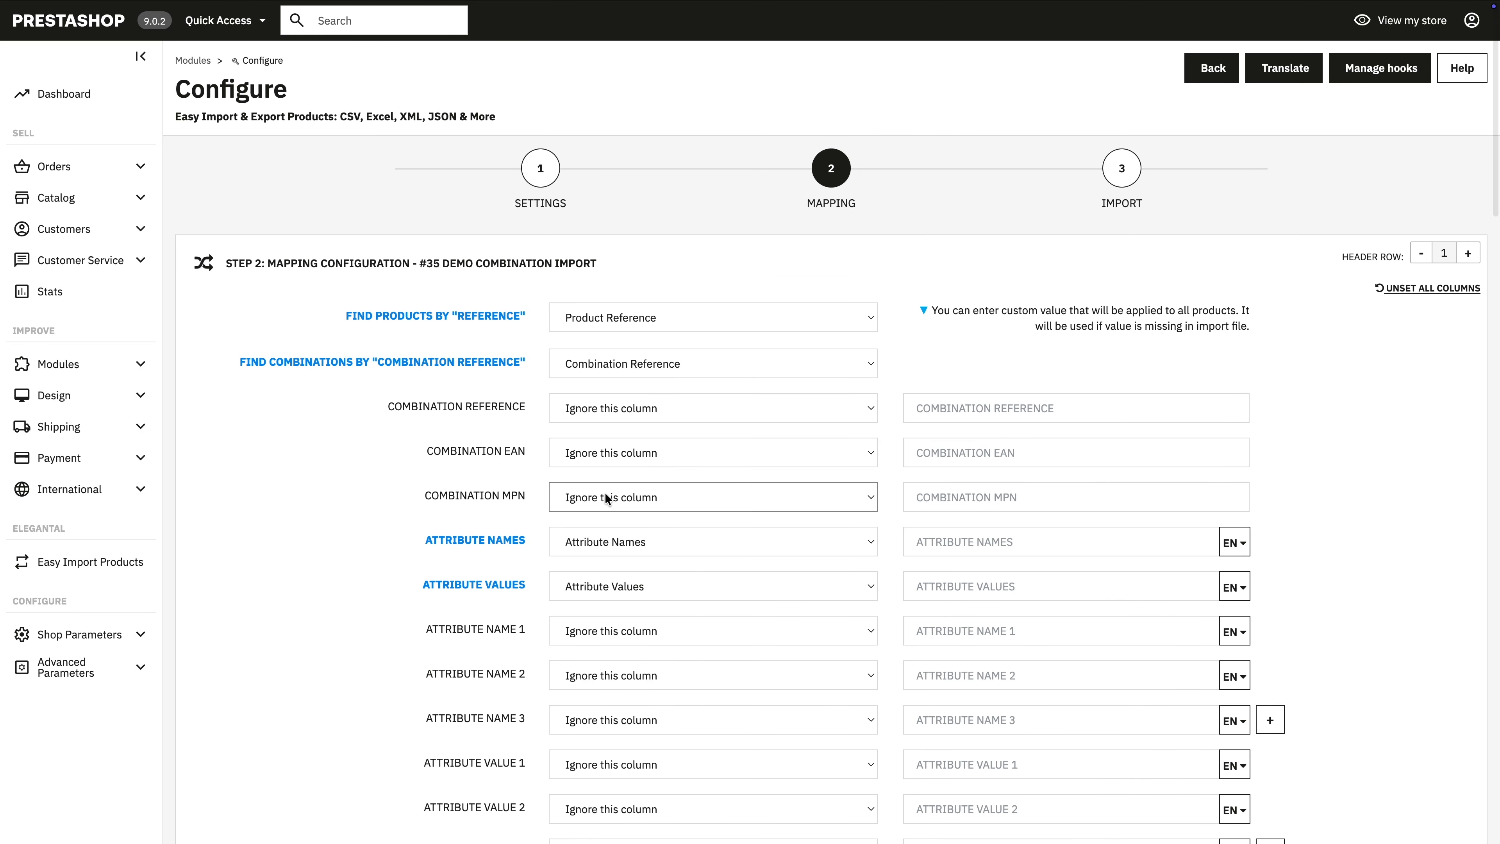
{"action": "scroll", "coordinate": [659, 574], "scroll_direction": "down", "scroll_amount": 12}
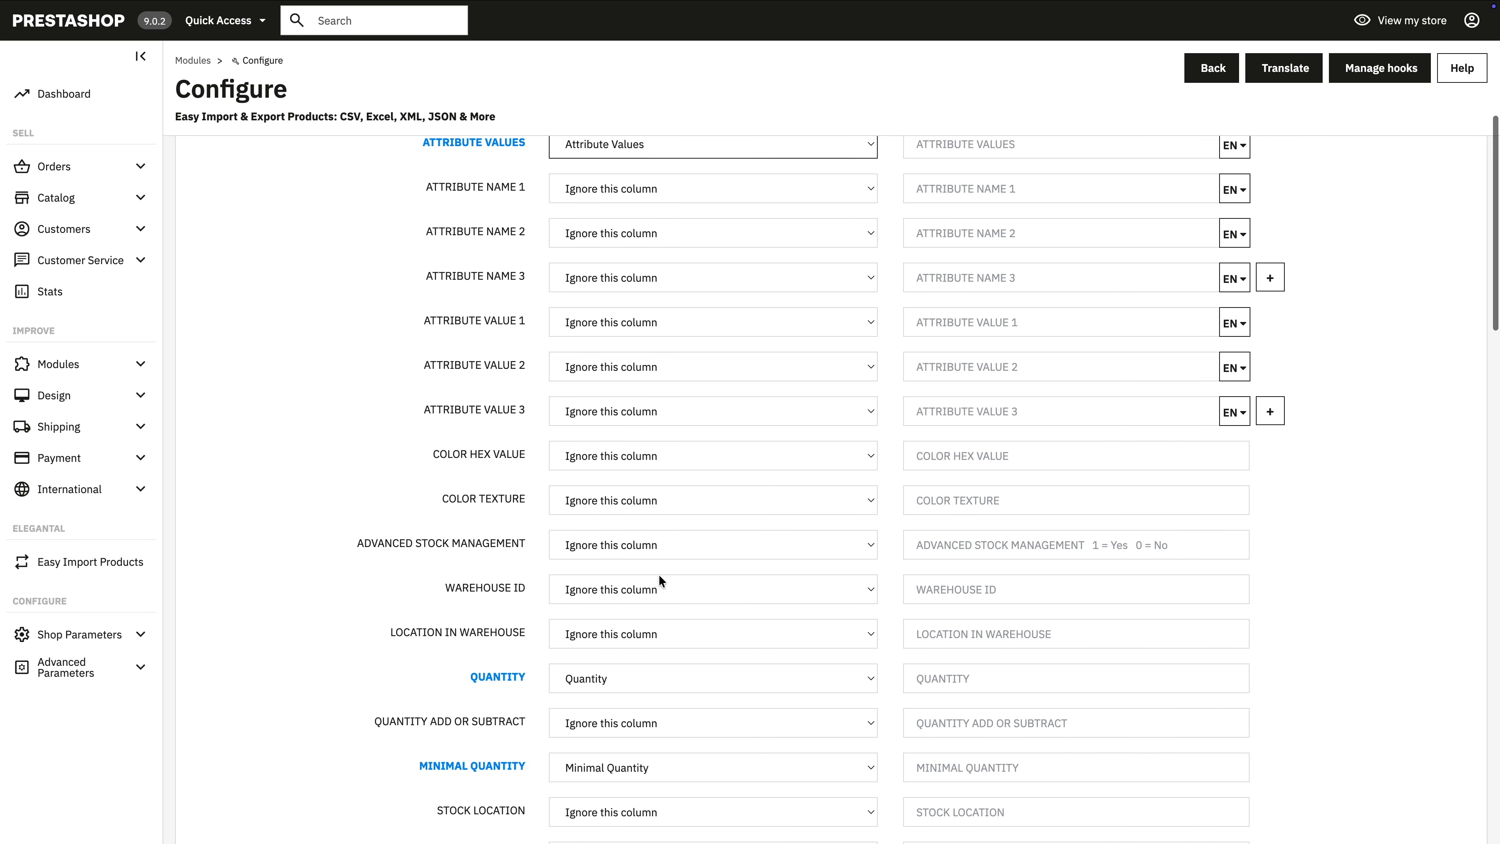
{"action": "scroll", "coordinate": [659, 575], "scroll_direction": "down", "scroll_amount": 15}
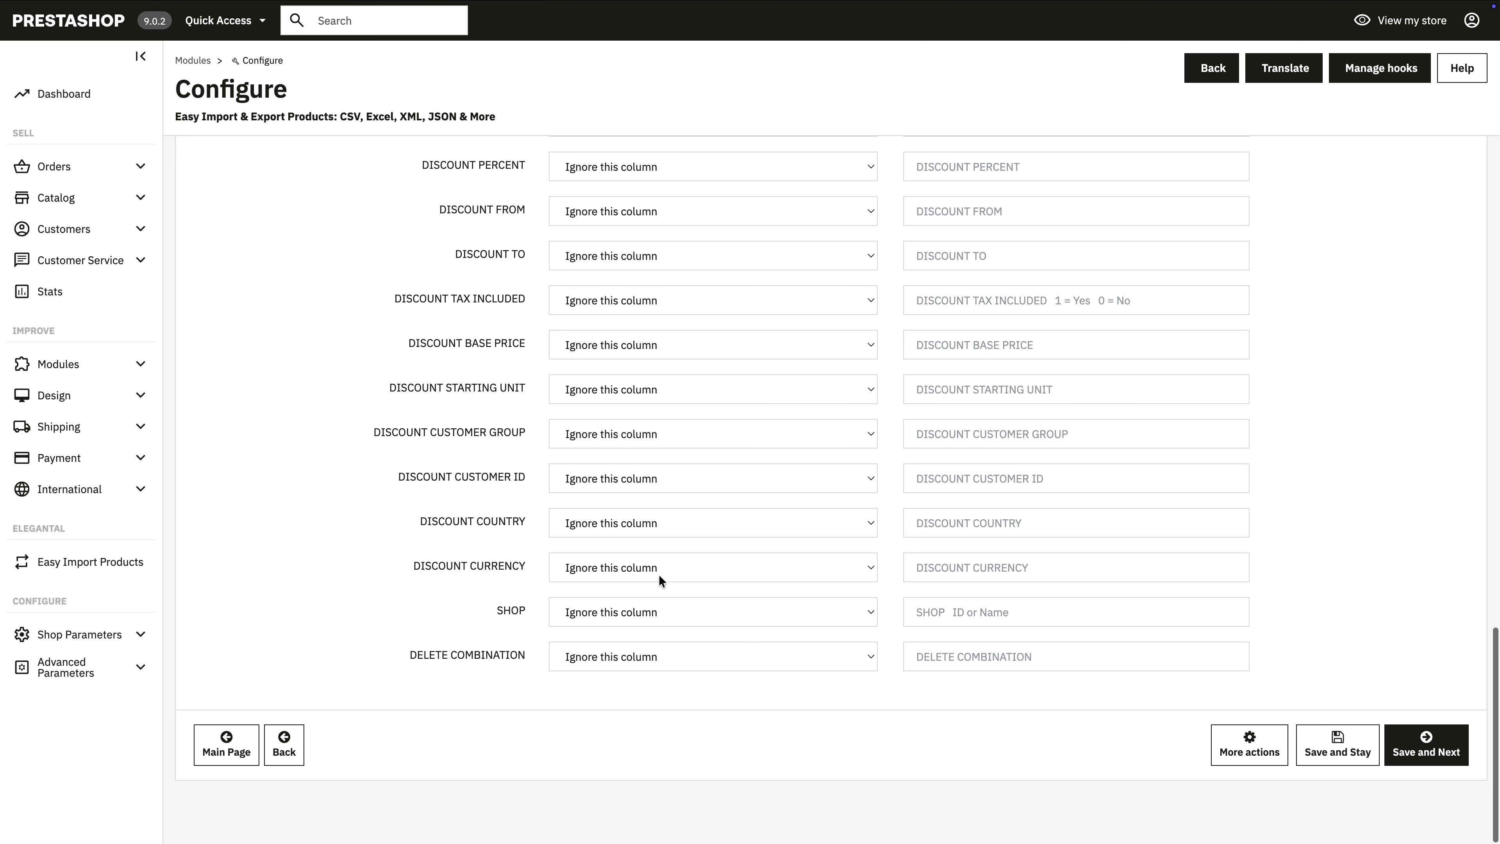
{"action": "left_click", "coordinate": [1426, 744]}
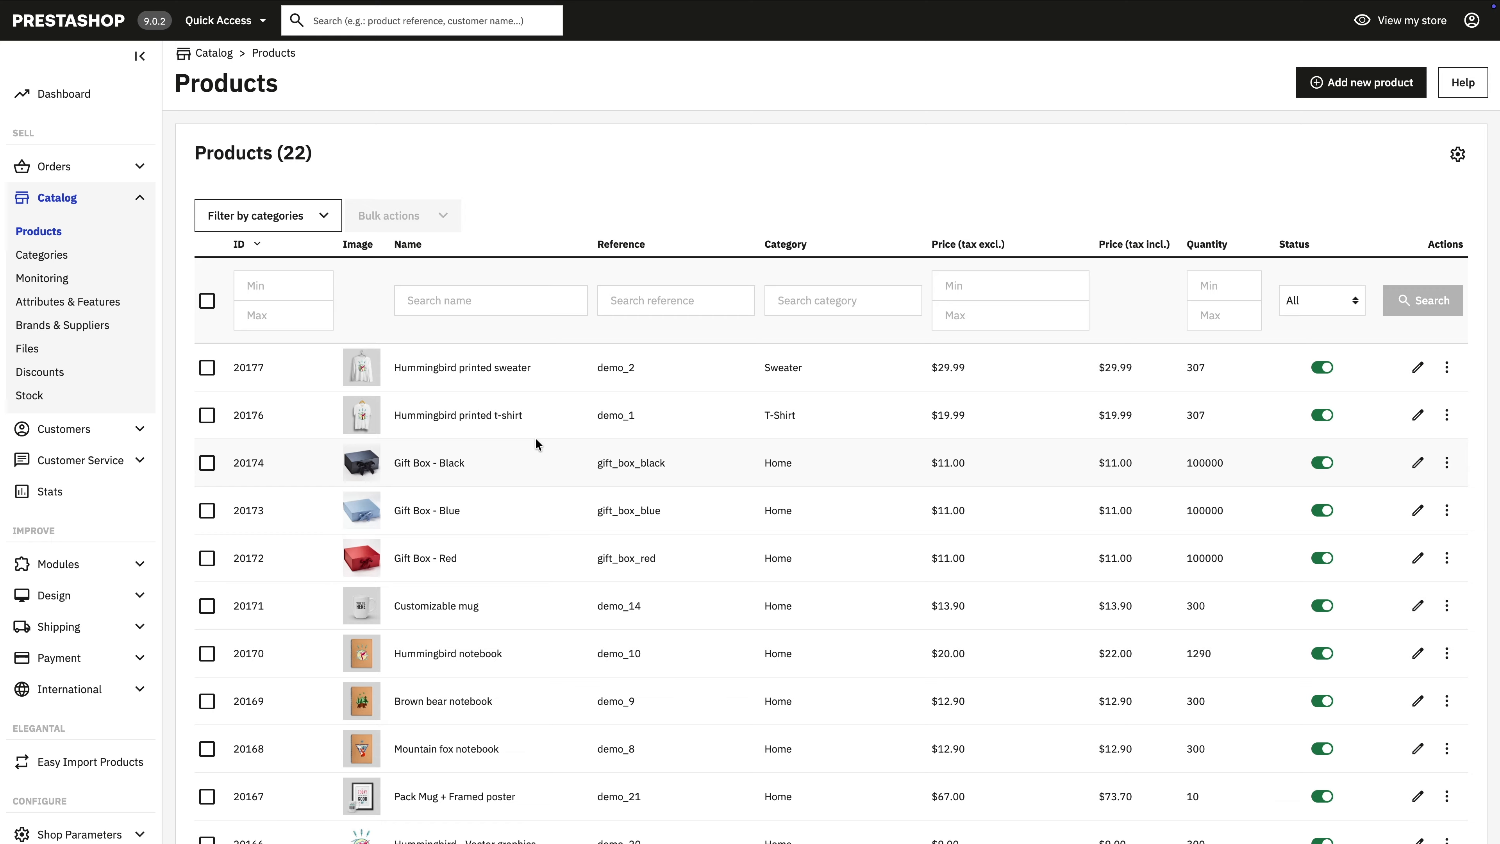
Open the Hummingbird printed t-shirt product and examine its combinations' attributes, references, price impacts and quantities
{"action": "left_click", "coordinate": [479, 417]}
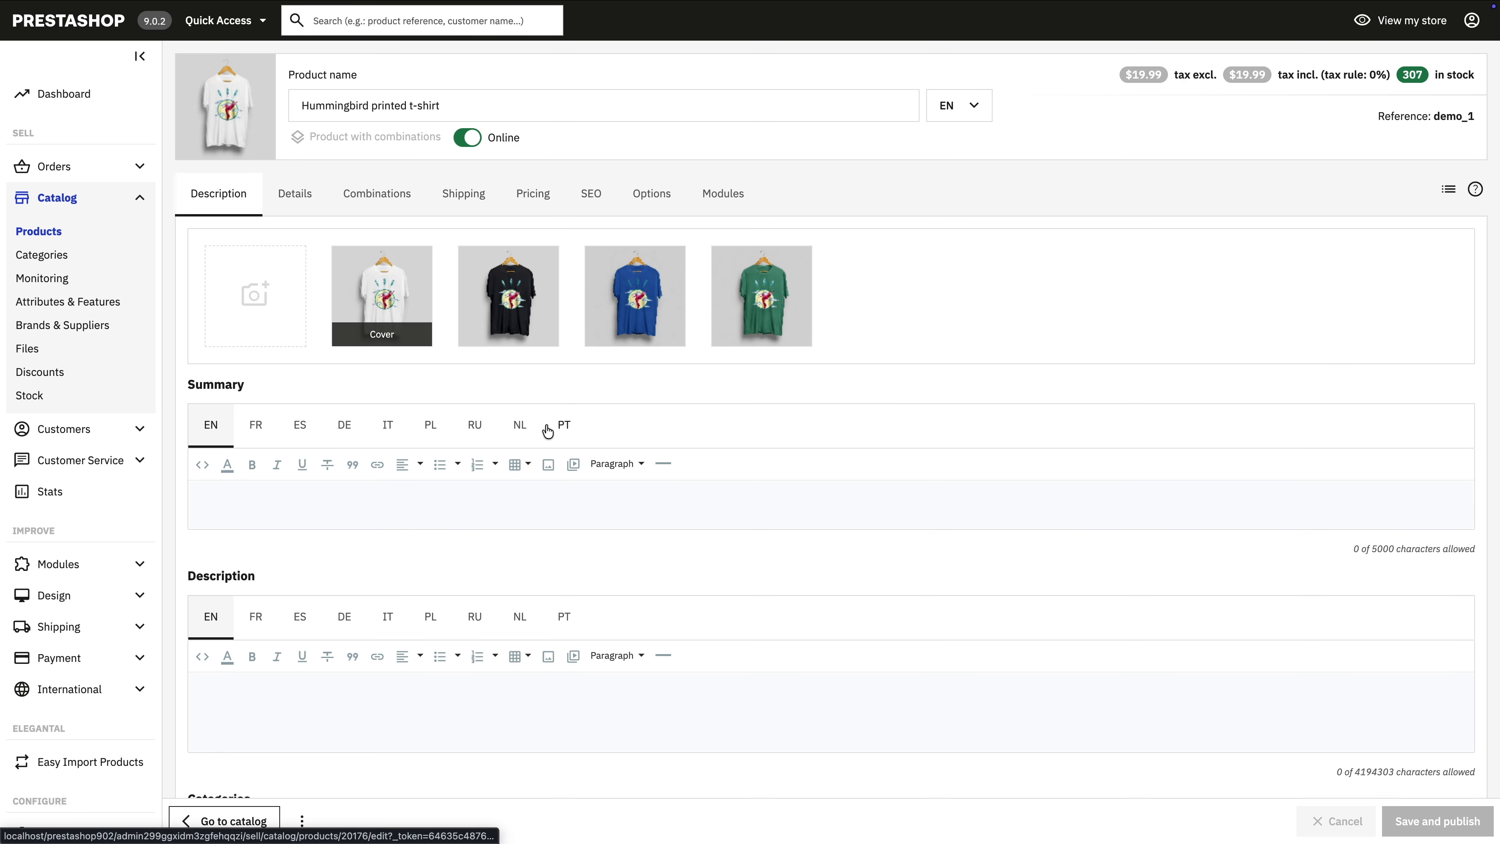
{"action": "left_click", "coordinate": [378, 194]}
{"action": "scroll", "coordinate": [384, 380], "scroll_direction": "down", "scroll_amount": 3}
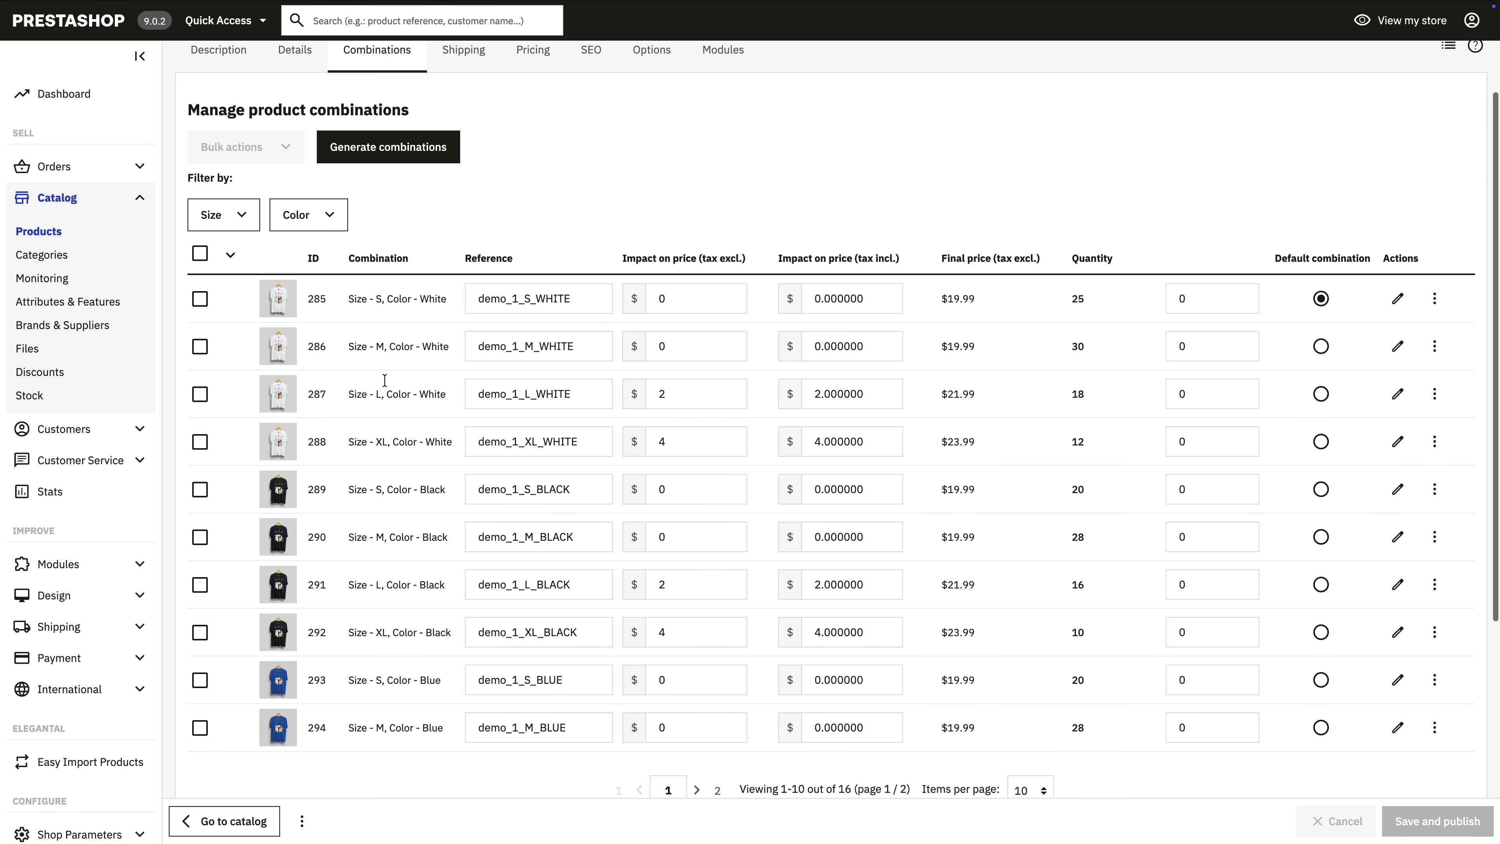
{"action": "left_click_drag", "start_coordinate": [350, 295], "coordinate": [452, 302]}
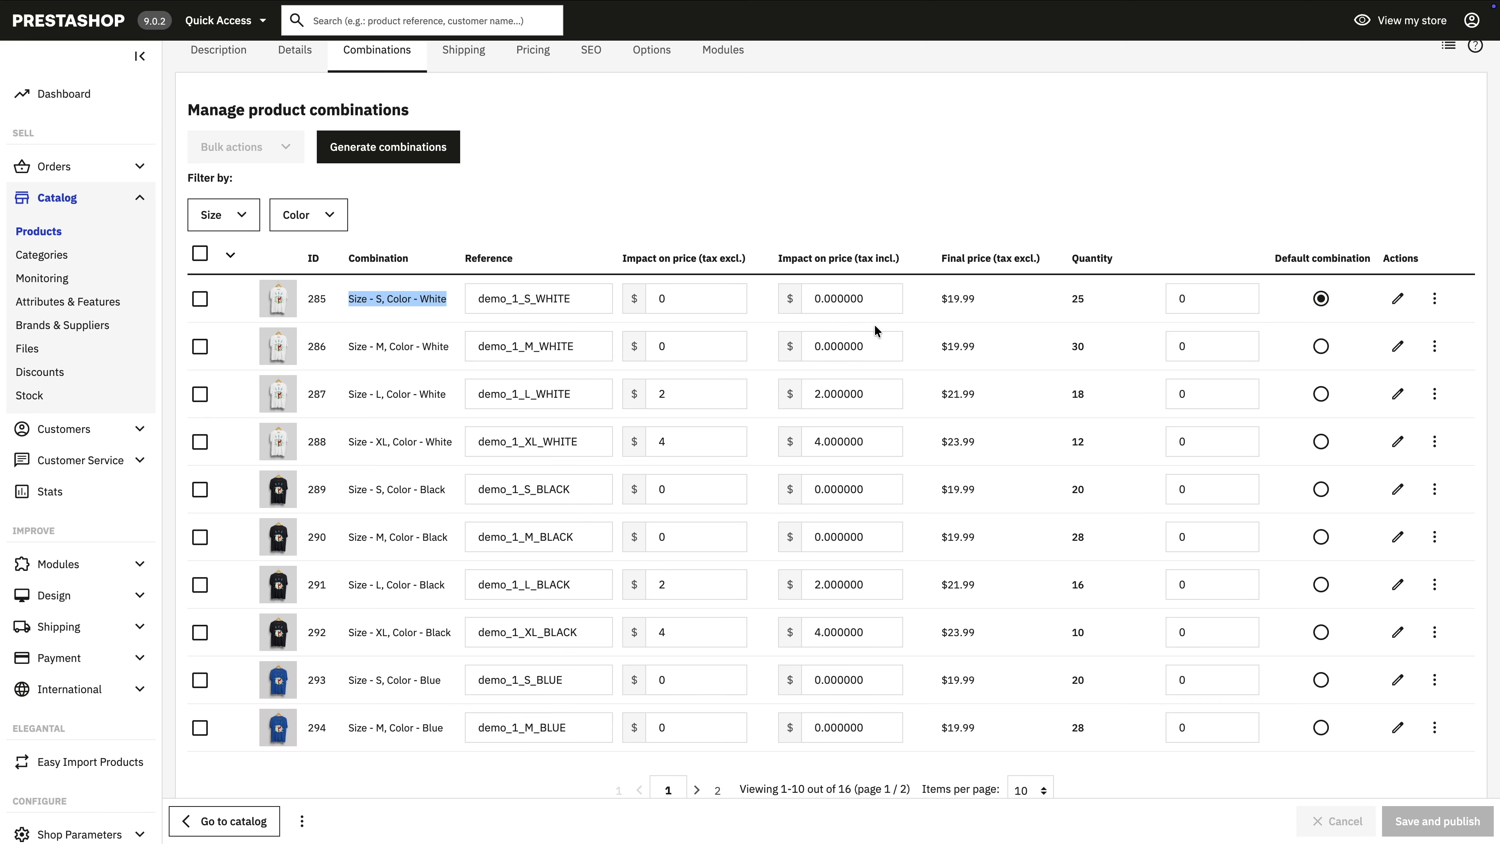
{"action": "key", "text": "Tab"}
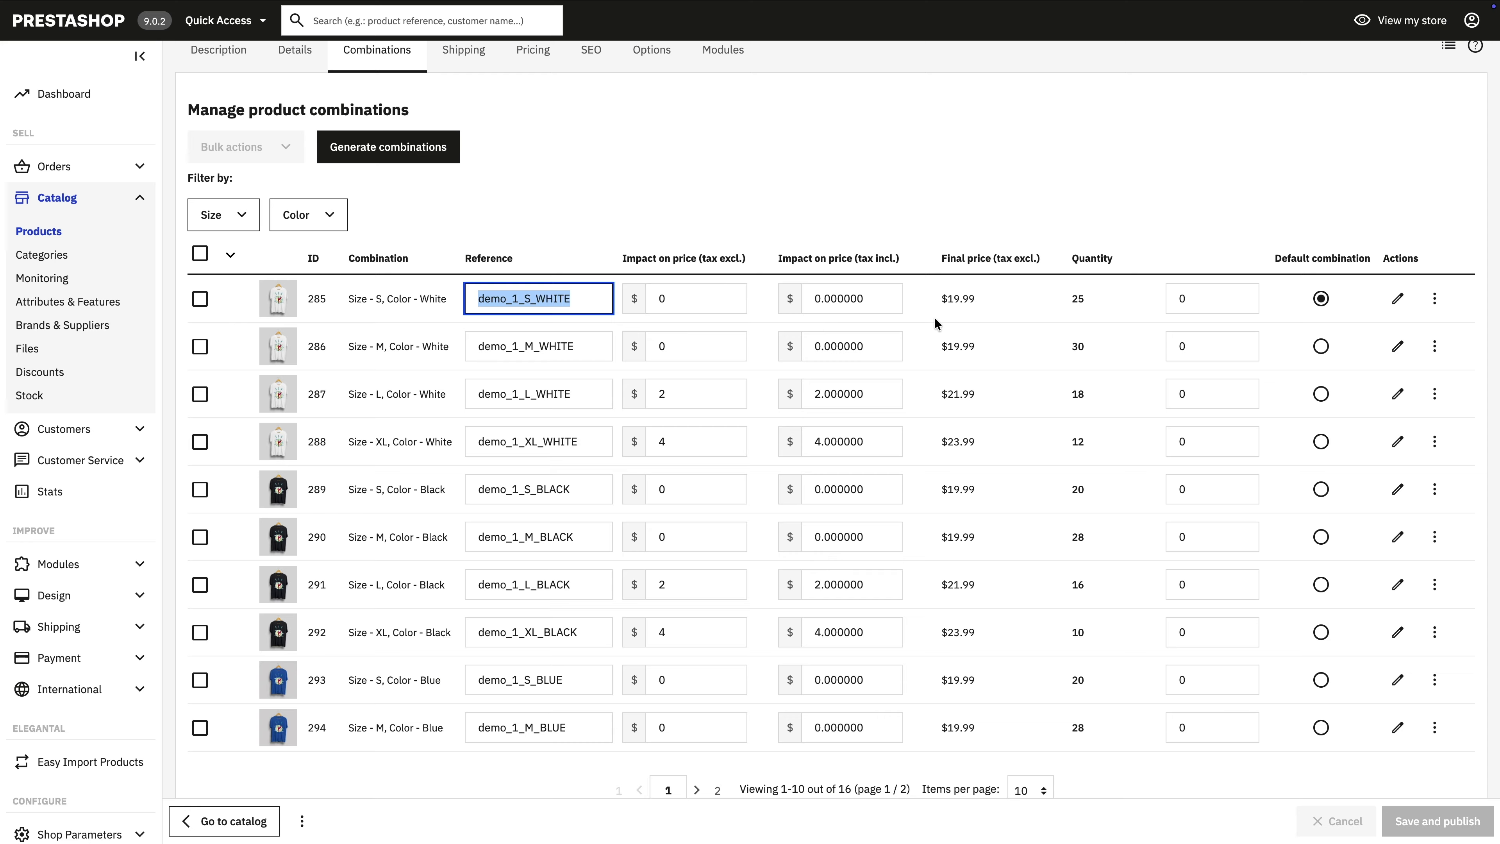
{"action": "left_click_drag", "start_coordinate": [1106, 305], "coordinate": [1035, 302]}
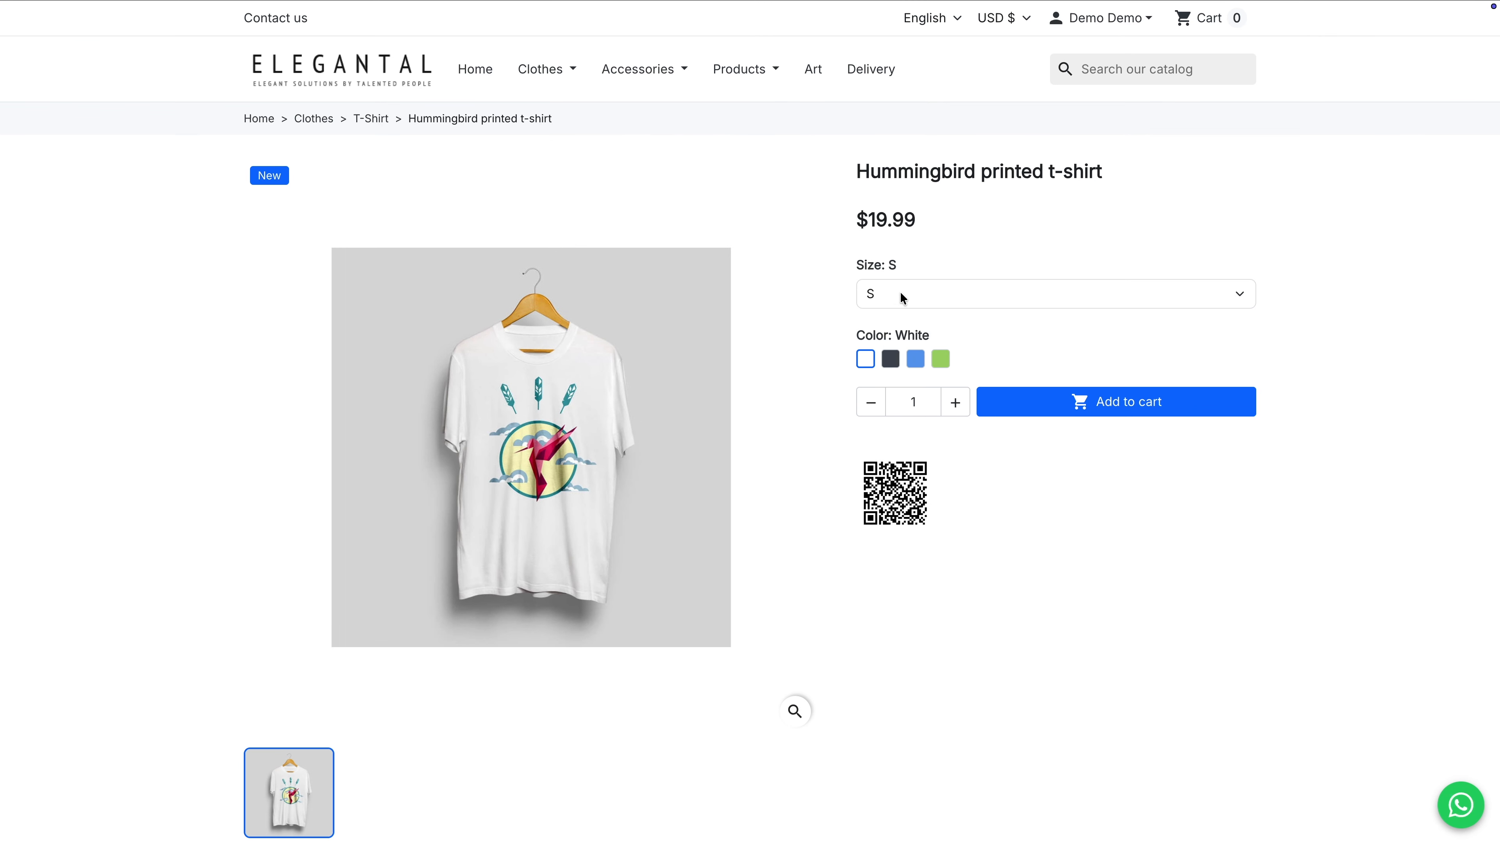
On the t-shirt's storefront page, preview size M in black, blue and green, then select size XL
{"action": "left_click", "coordinate": [1132, 290]}
{"action": "left_click", "coordinate": [1131, 305]}
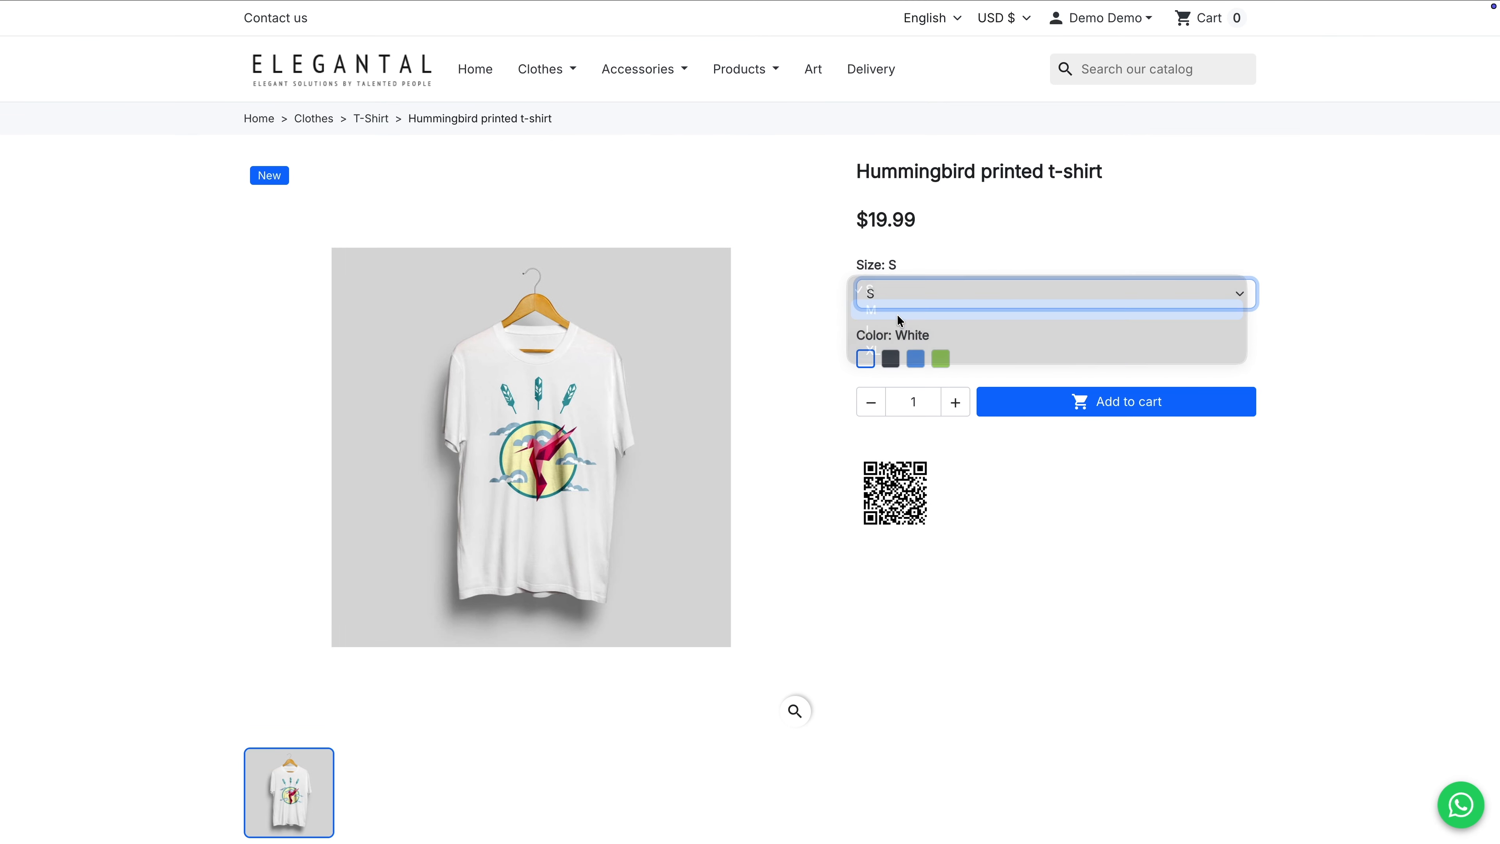
{"action": "left_click", "coordinate": [890, 359]}
{"action": "left_click", "coordinate": [913, 362]}
{"action": "left_click", "coordinate": [939, 359]}
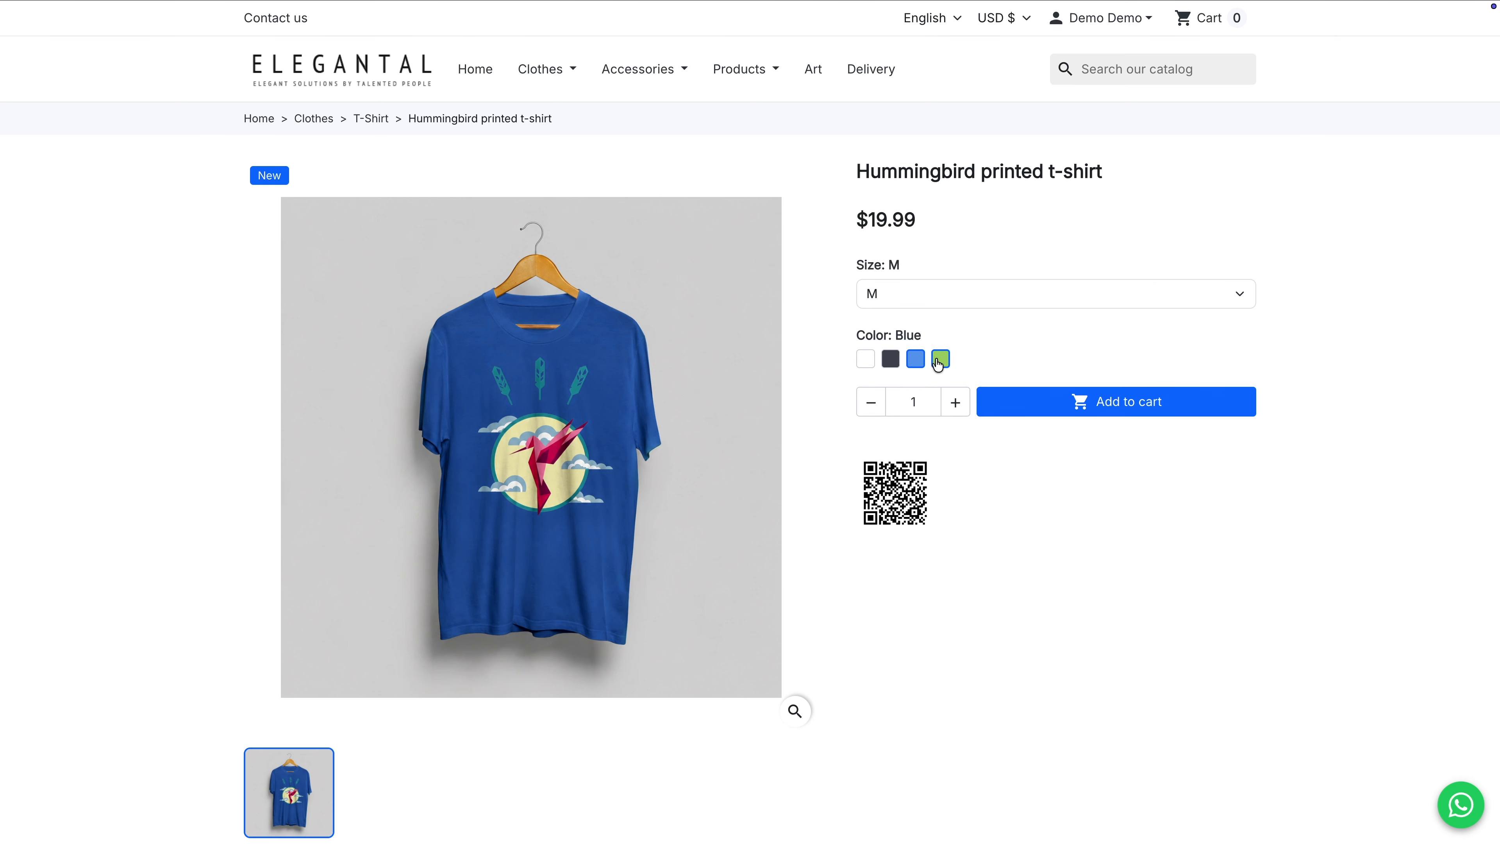
{"action": "left_click", "coordinate": [923, 291]}
{"action": "left_click", "coordinate": [908, 335]}
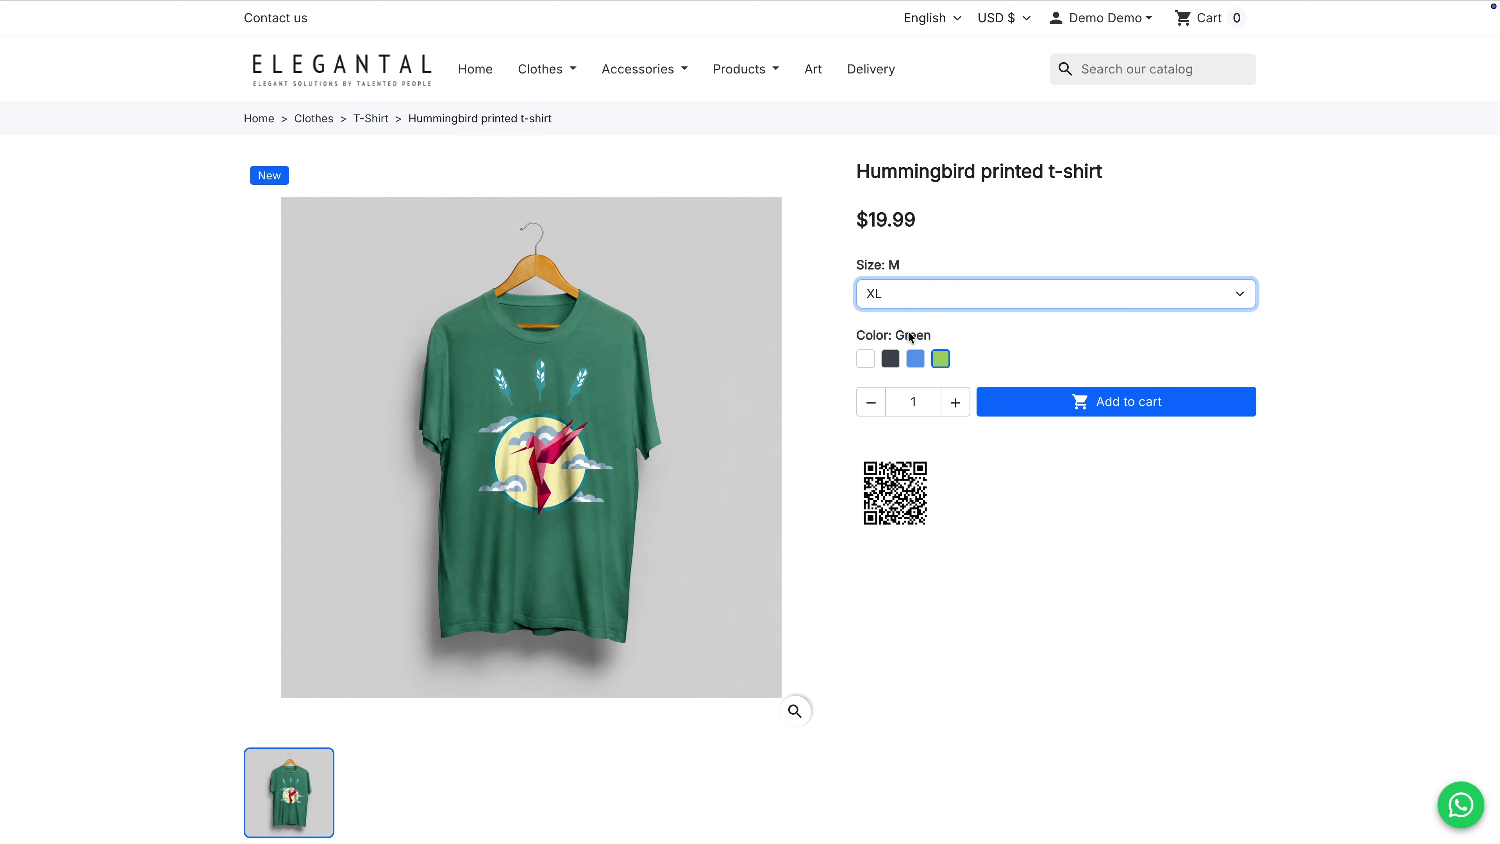